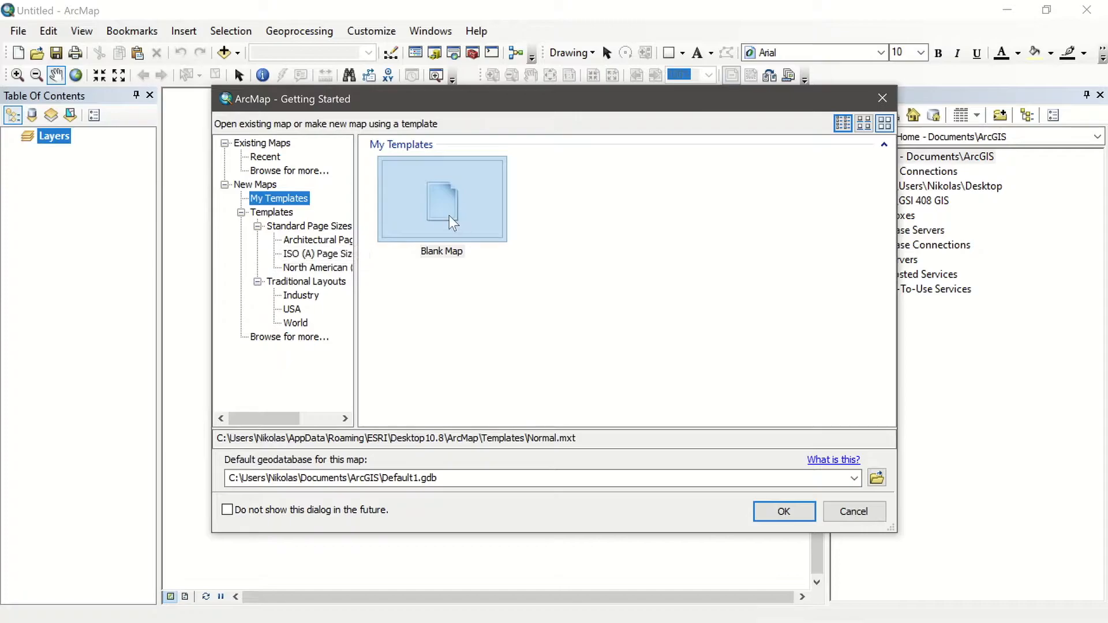
Start a new map document from the Blank Map template
click(448, 209)
double_click(441, 203)
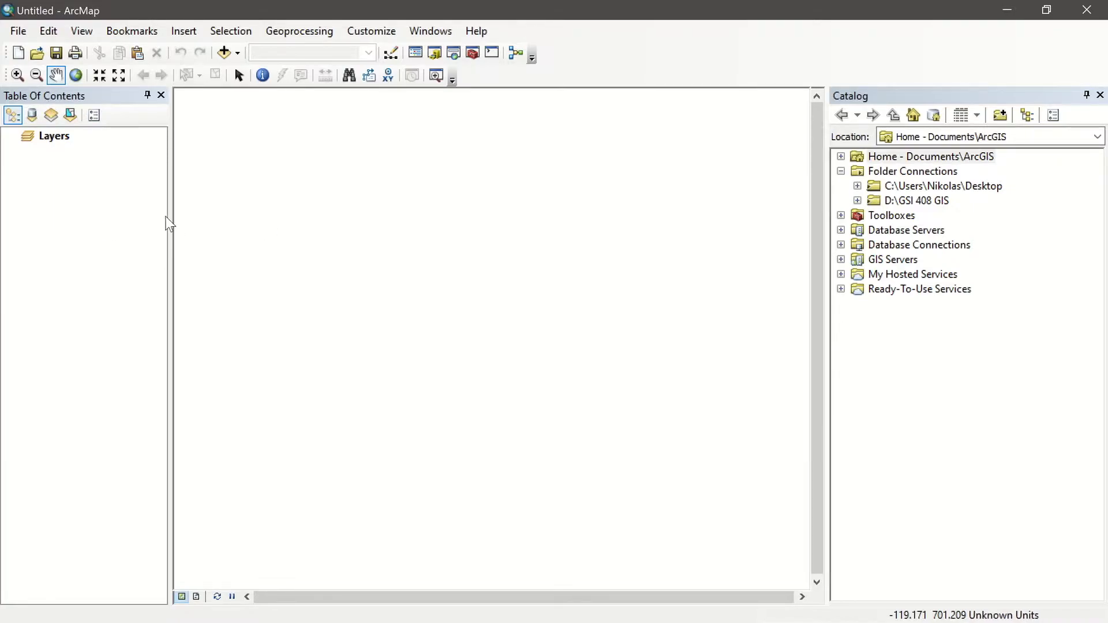
Widen the Table Of Contents pane and set the Catalog pane to auto-hide
drag(170, 202, 205, 203)
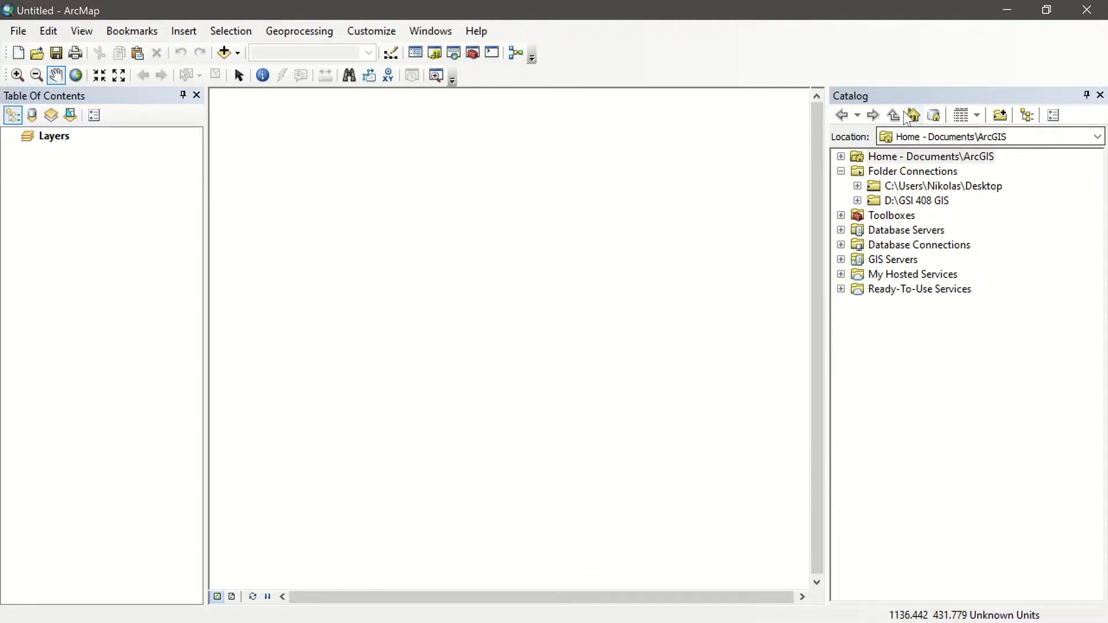
click(1085, 94)
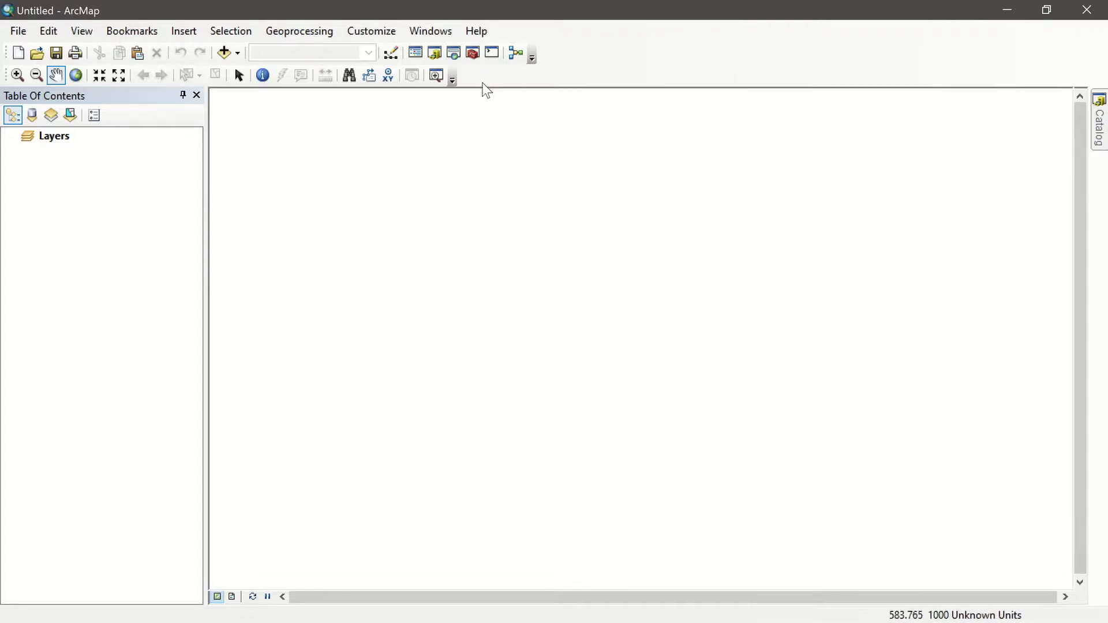
mouse_move(1100, 149)
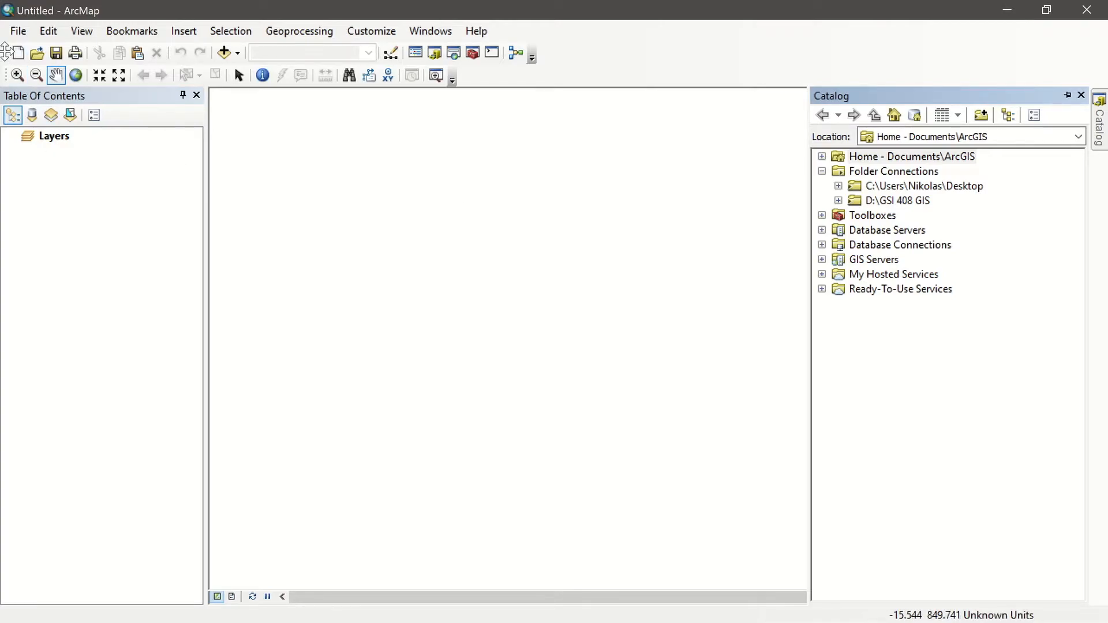
Try floating the Standard toolbar and docking it in other spots, then restore it above the Tools toolbar
drag(6, 52, 369, 156)
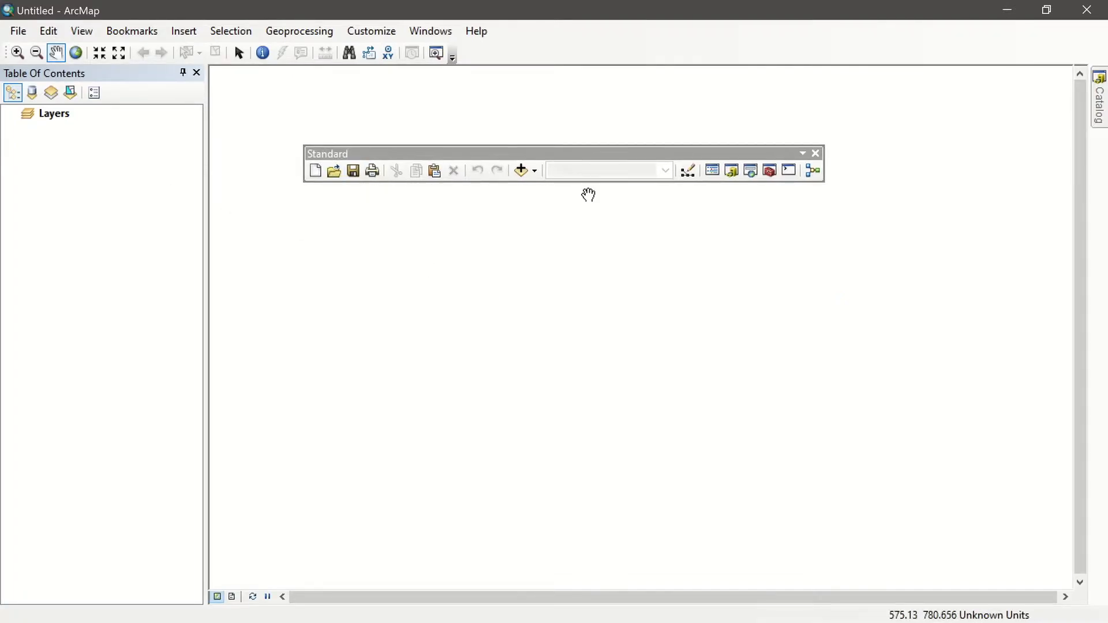
drag(619, 157, 596, 64)
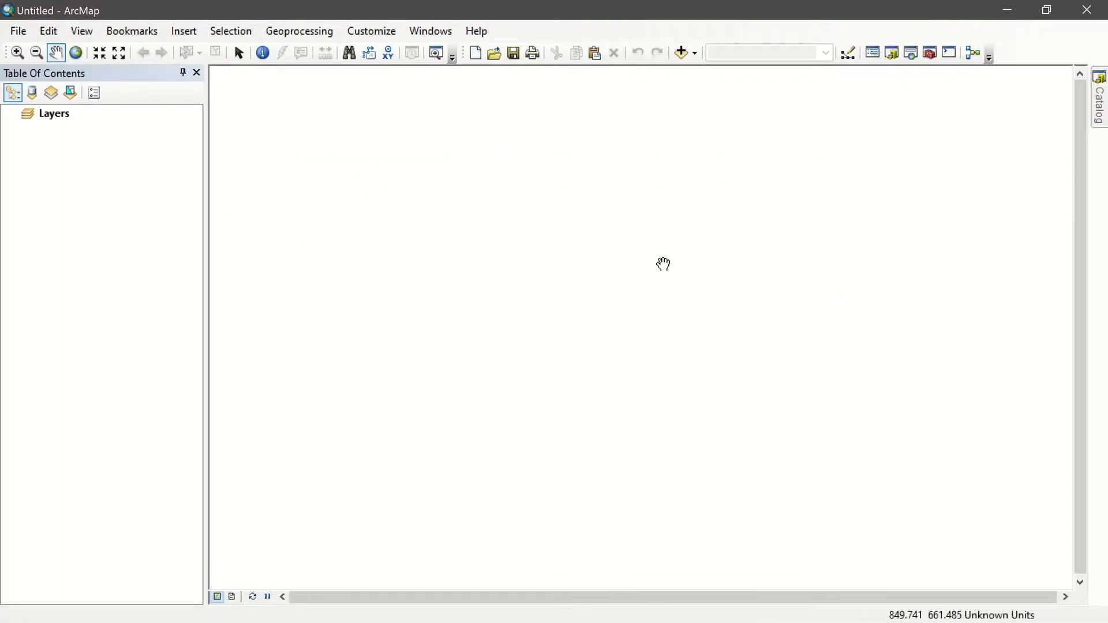
drag(128, 73, 9, 257)
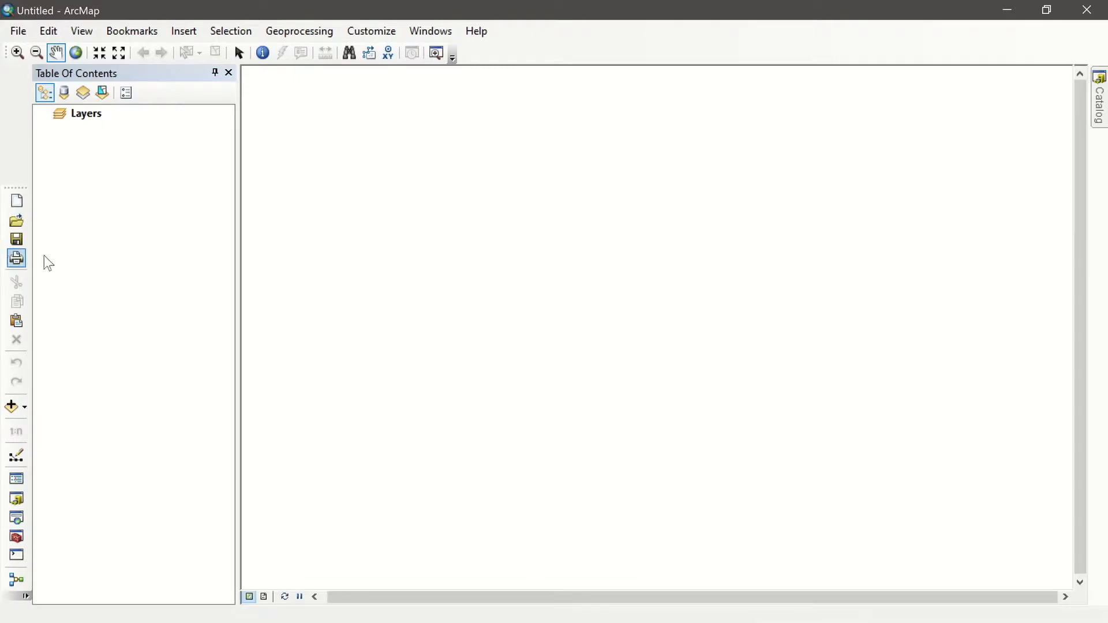
drag(24, 188, 24, 55)
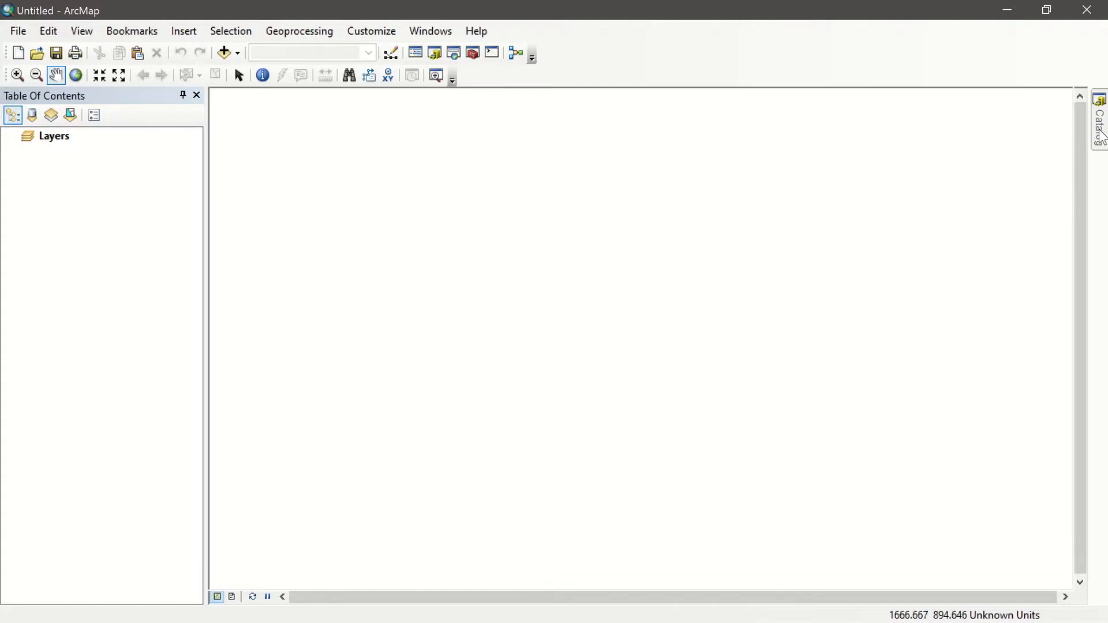
Show the Catalog pane and collapse and re-expand Folder Connections to examine its entries
click(1099, 137)
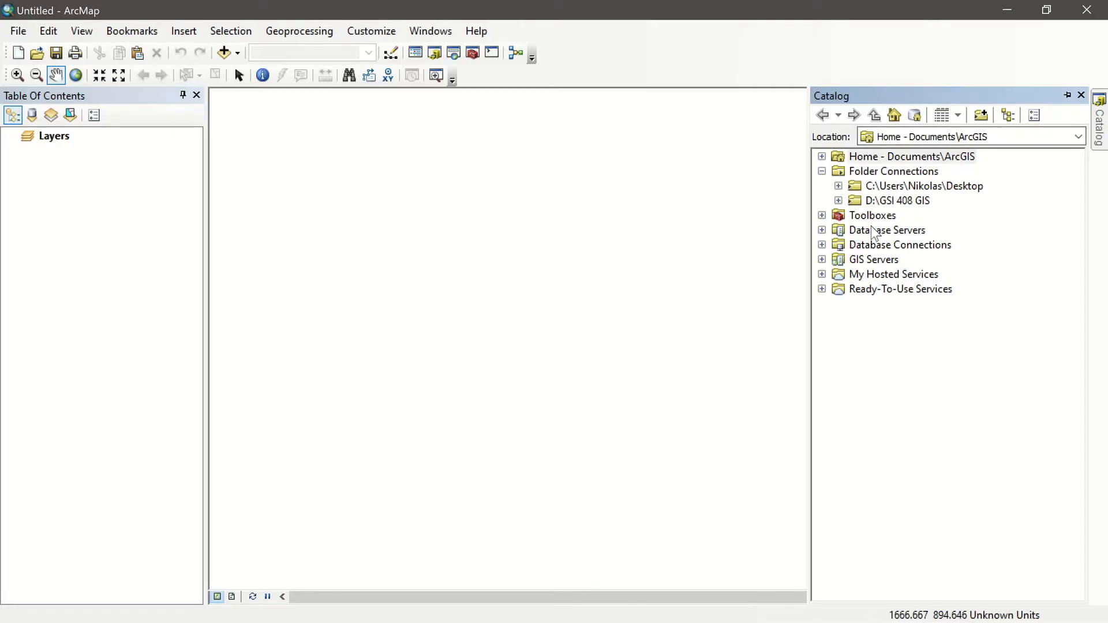
click(821, 172)
click(821, 172)
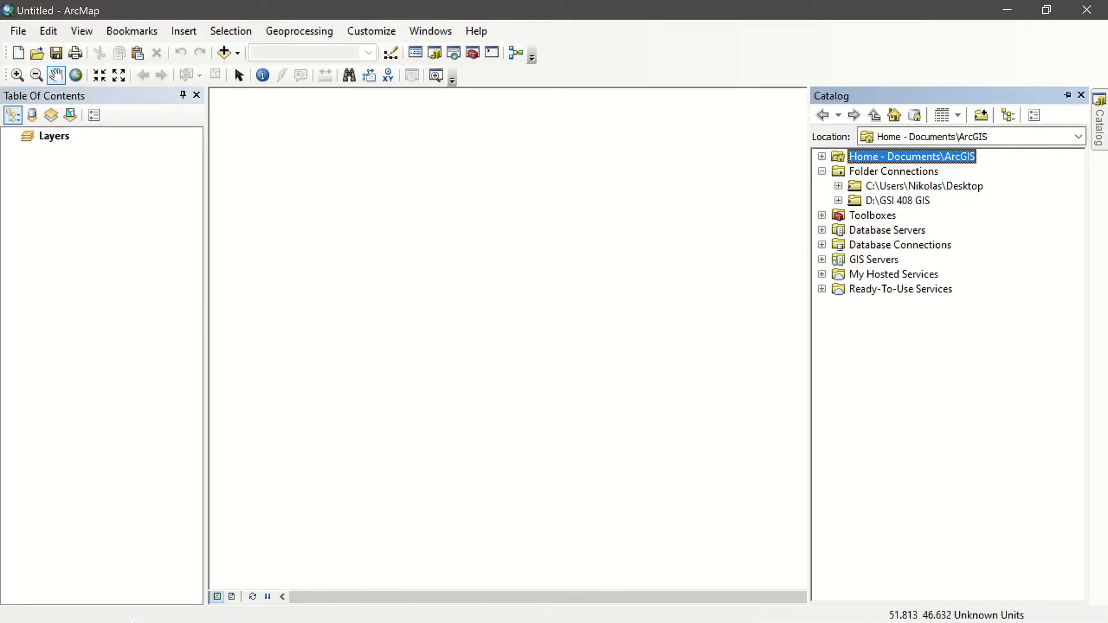
Launch the standalone ArcCatalog 10.8.1 program to view its catalog tree, and close it again
click(12, 616)
scroll(140, 383, down, 6)
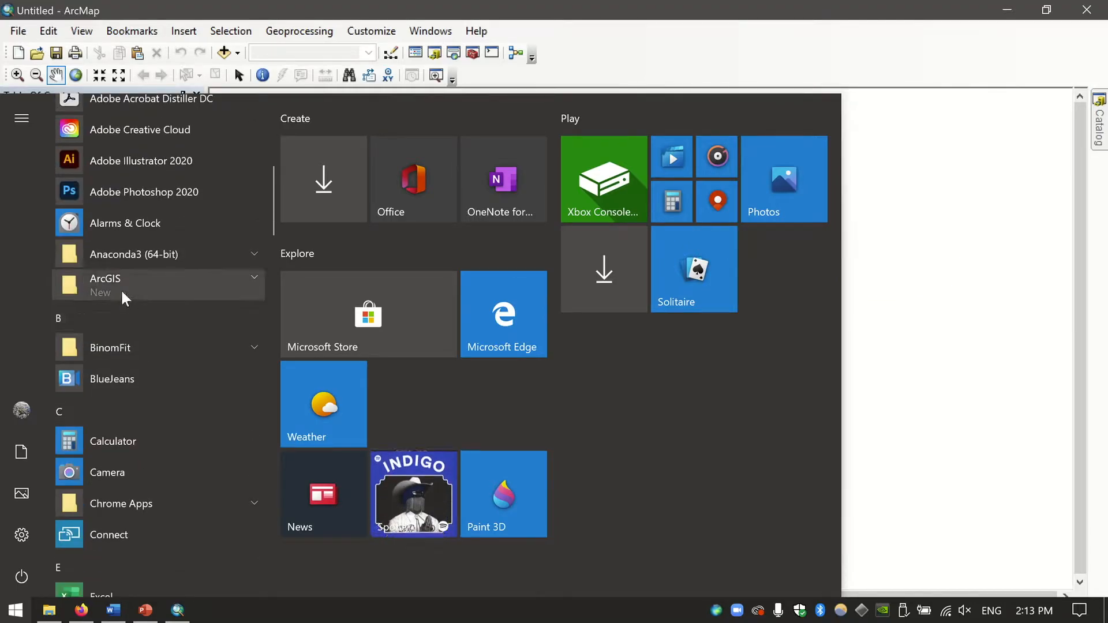
click(122, 288)
scroll(119, 282, down, 2)
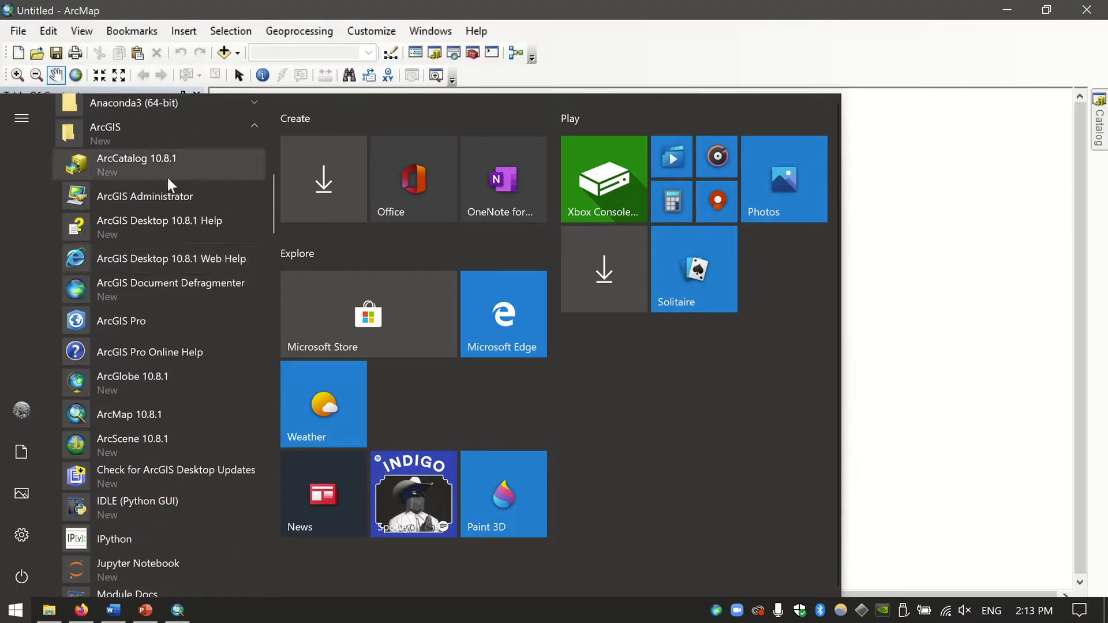
click(144, 161)
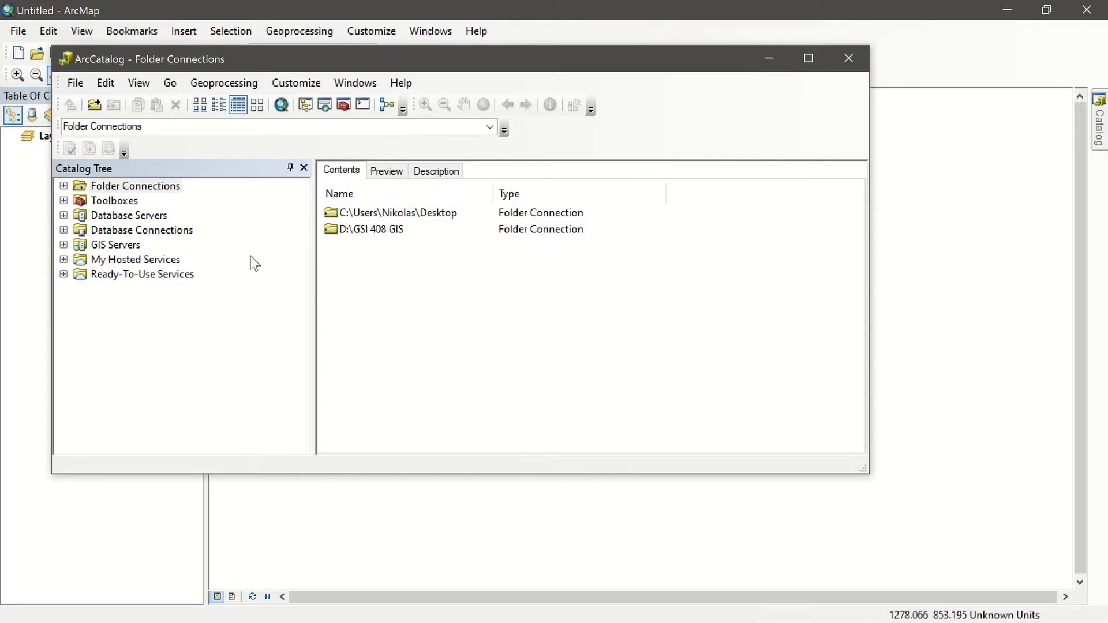
click(847, 65)
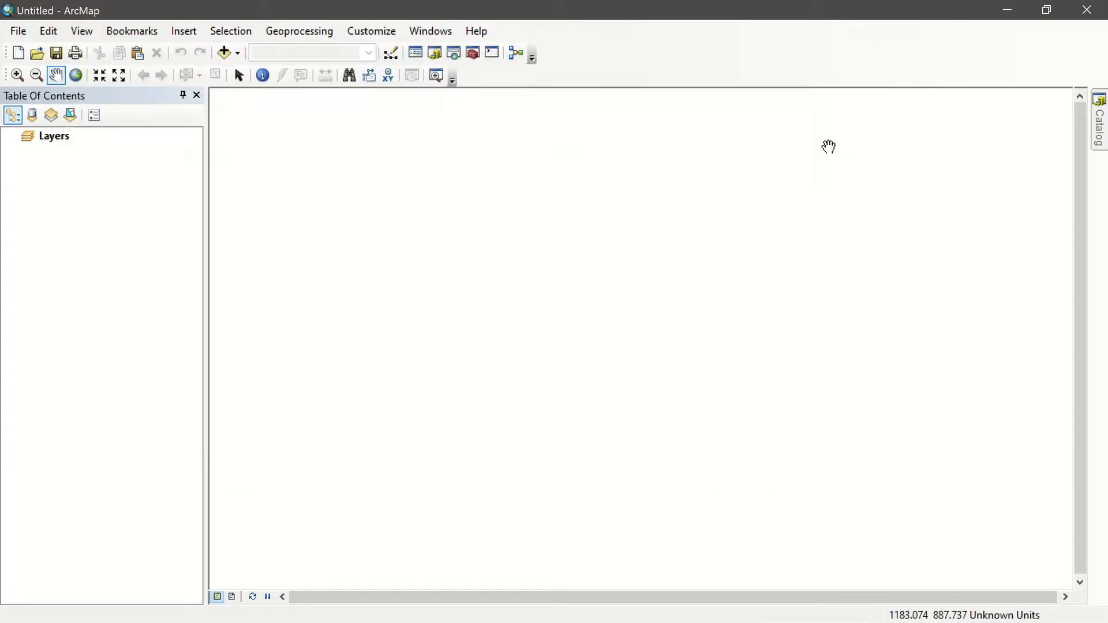
Connect the Catalog to the Desktop folder under This PC as a folder connection
click(1099, 124)
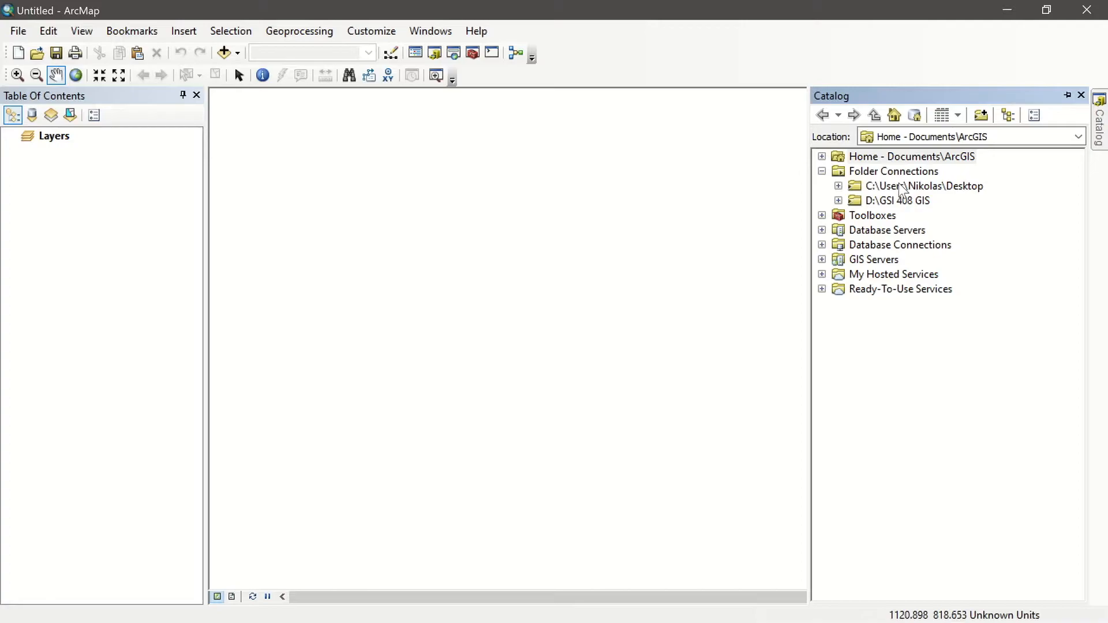
click(821, 171)
click(821, 172)
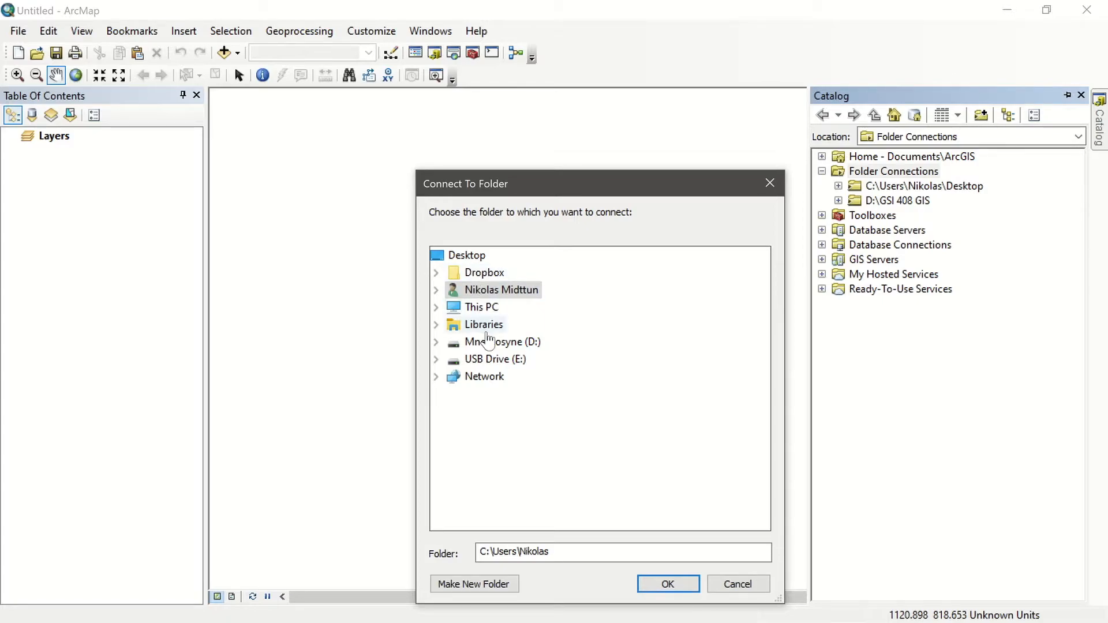
click(437, 307)
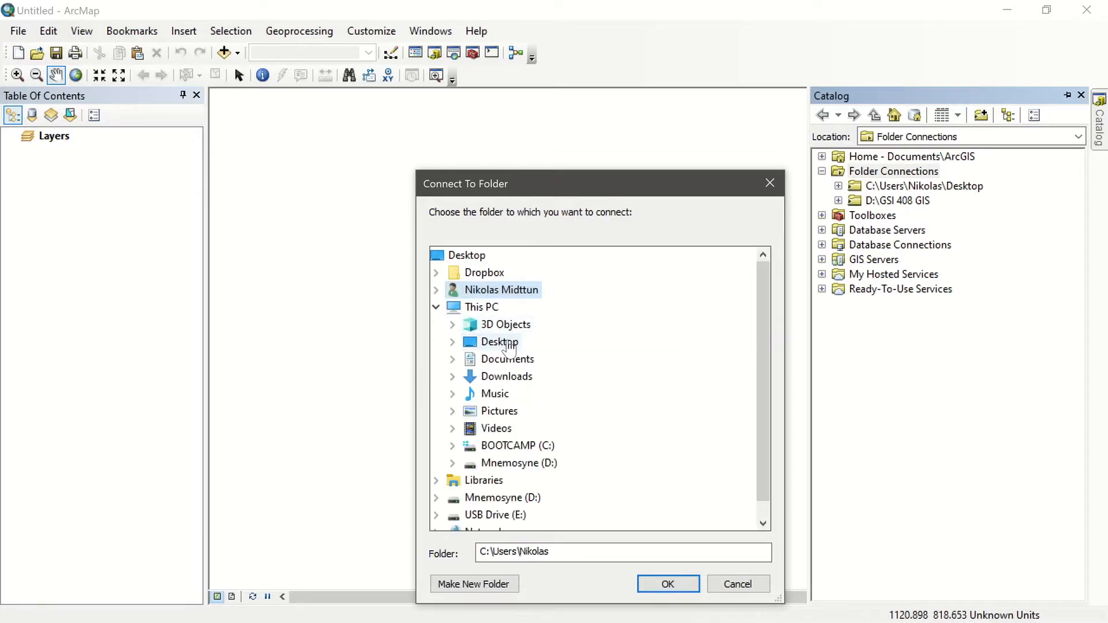
click(500, 342)
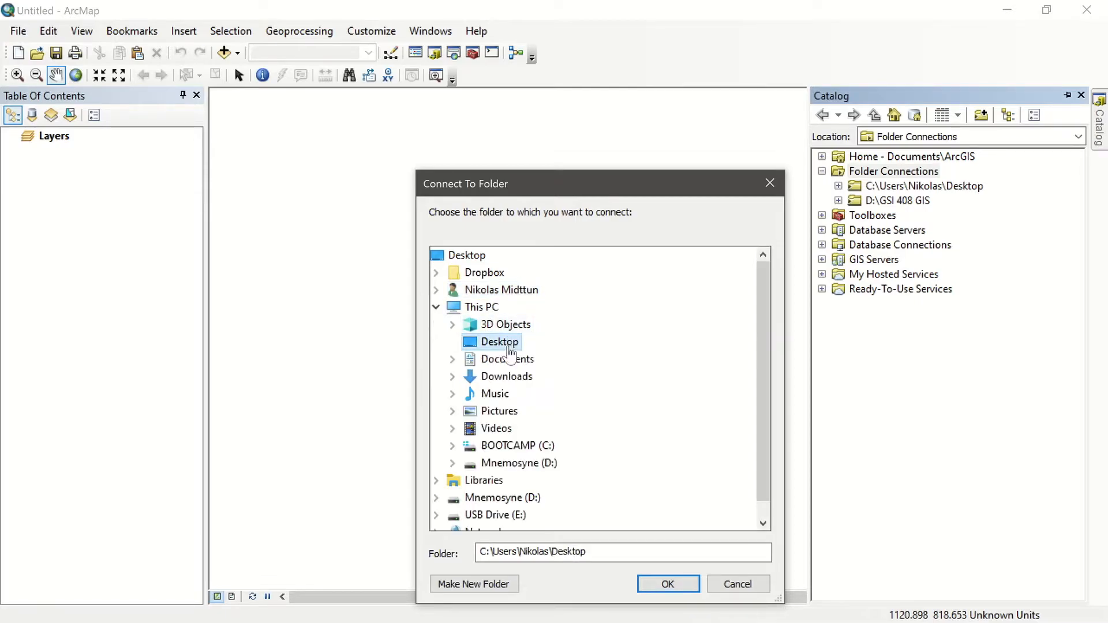
click(645, 587)
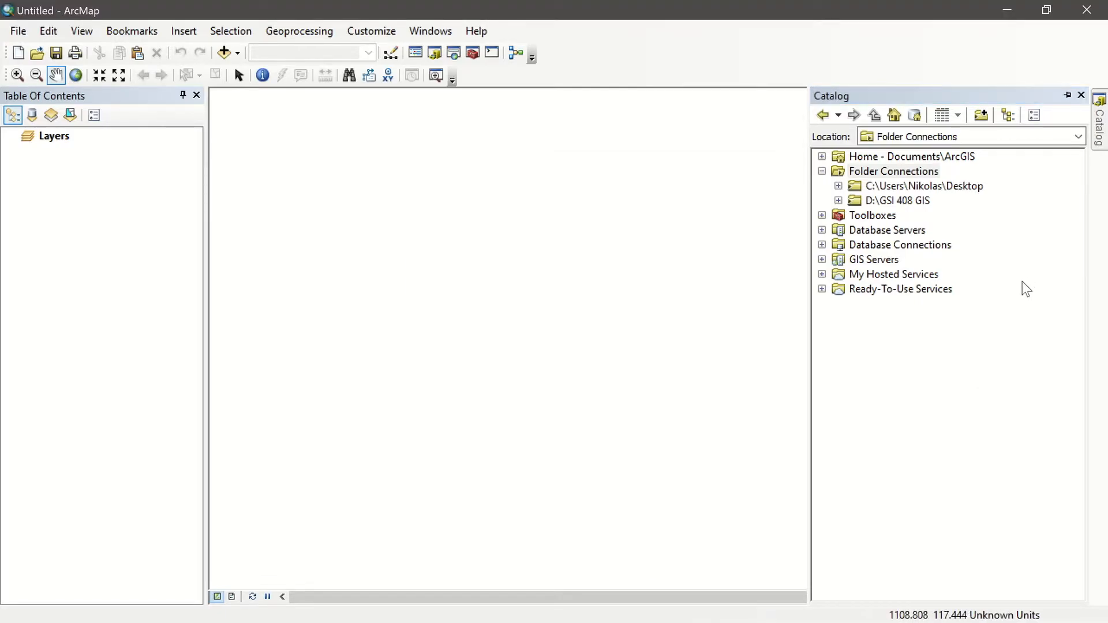
Expand the D:\GSI 408 GIS connection through EARTH408_GIS, Lab01 and both Lab01_Data folders, and select Countries.shp
click(894, 185)
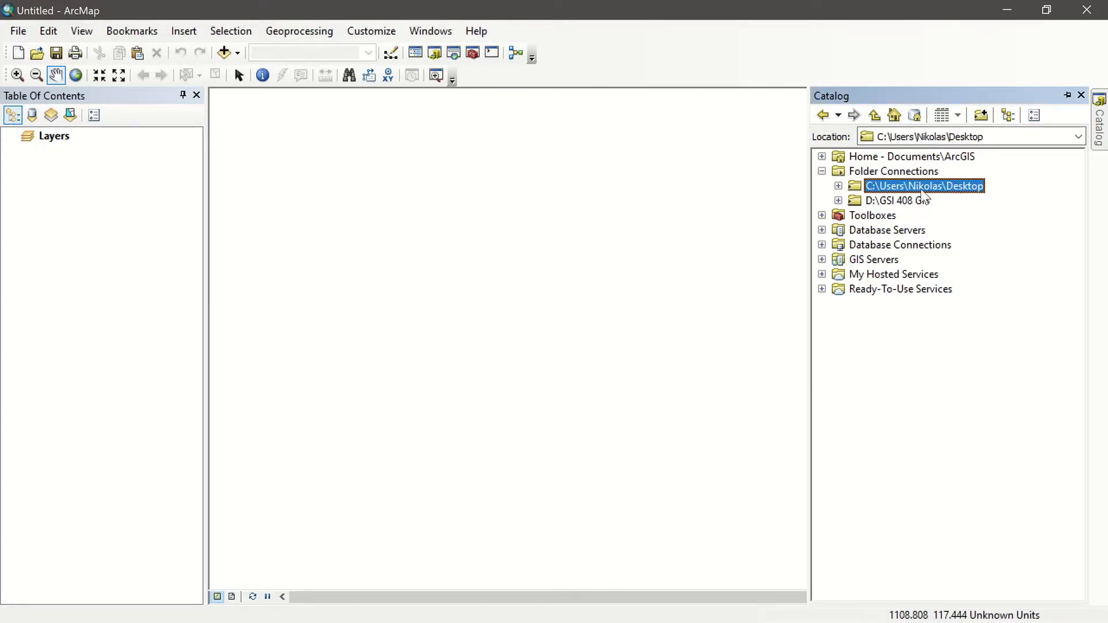
click(838, 186)
click(838, 200)
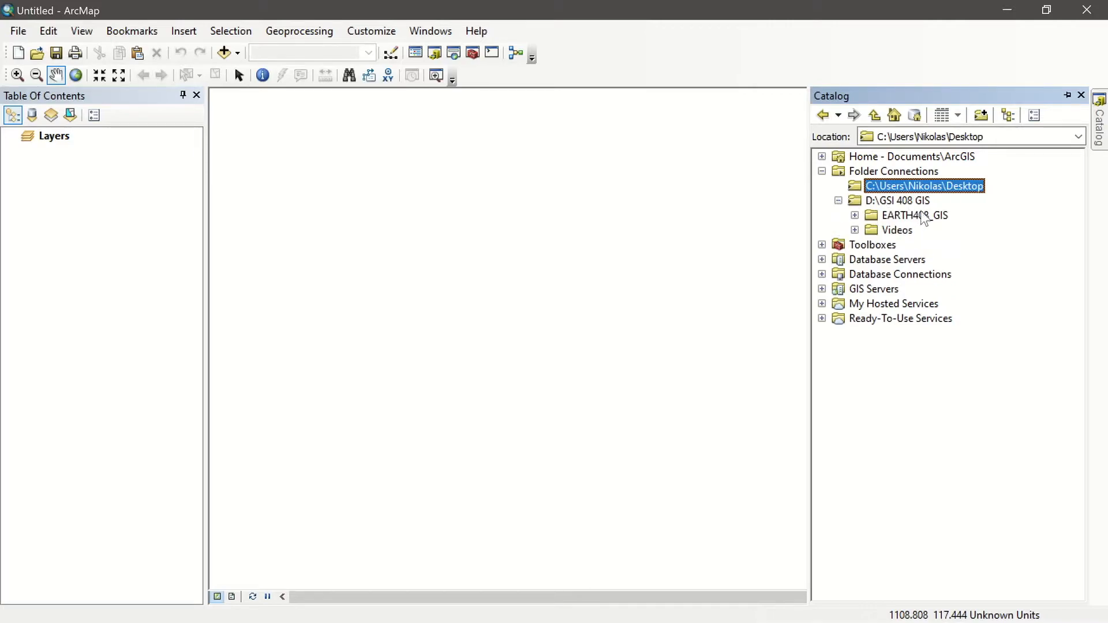
click(854, 216)
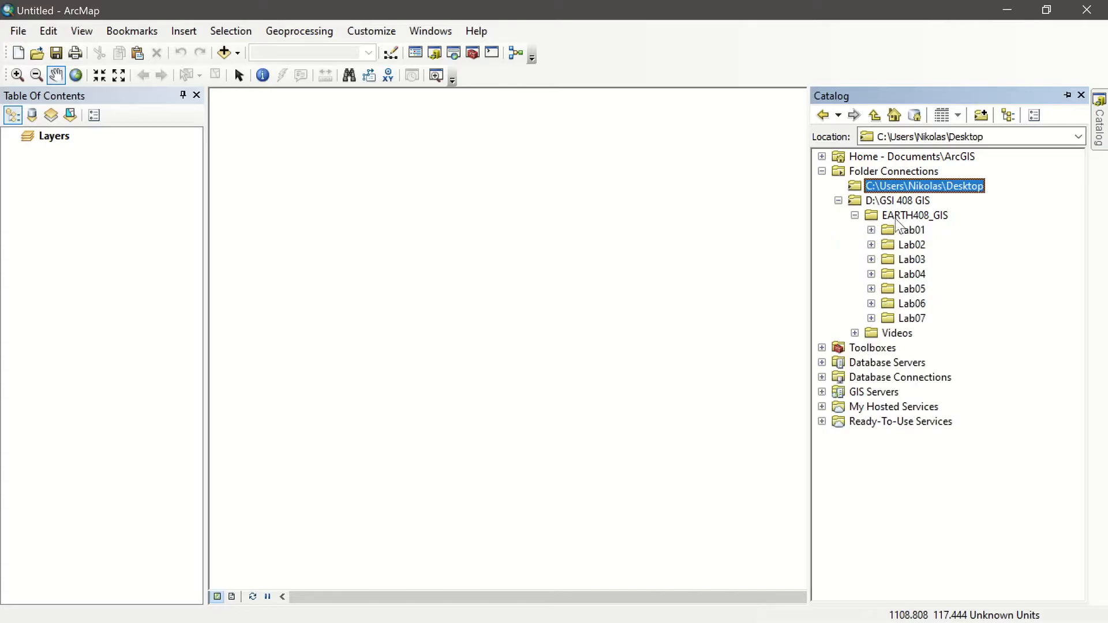
click(872, 229)
click(887, 244)
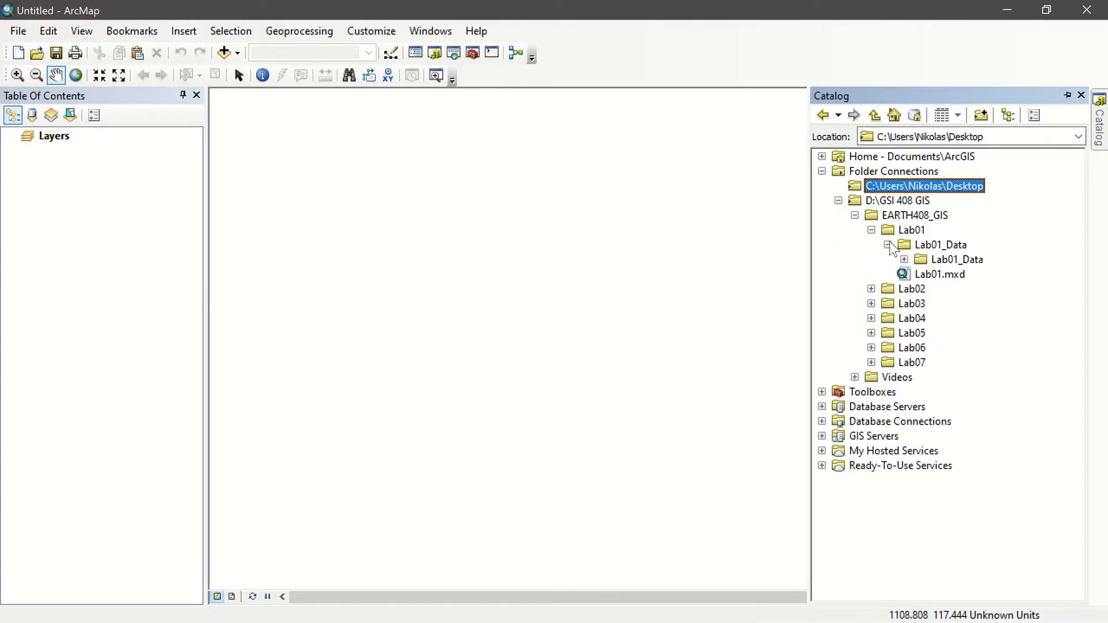
click(903, 260)
click(963, 275)
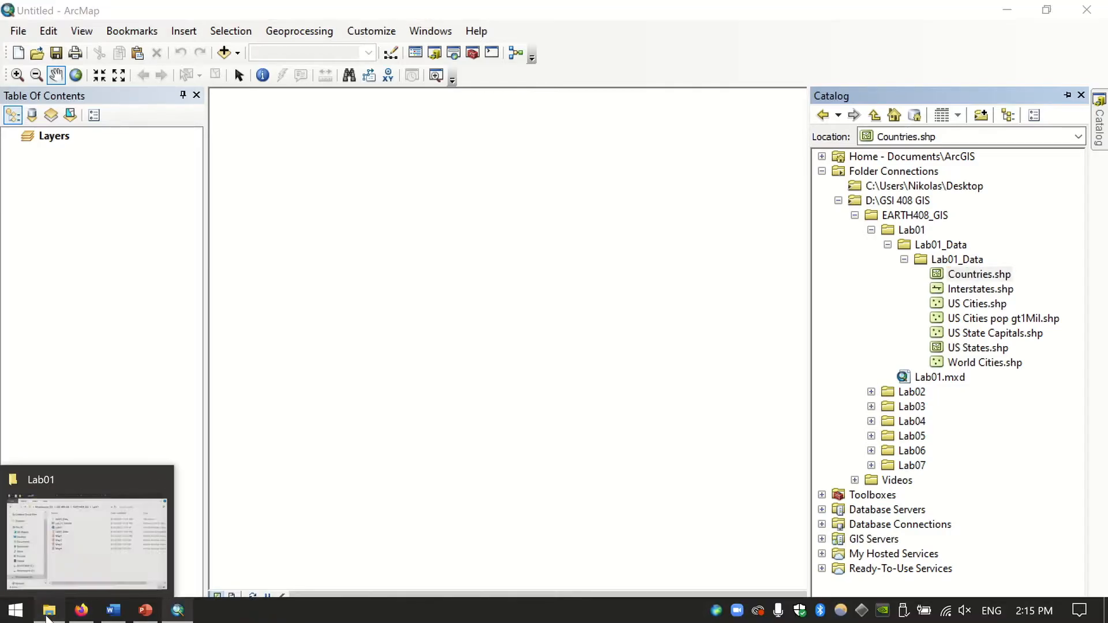
Switch to the Lab01 folder in File Explorer and examine the files in the nested Lab01_Data folder
click(87, 528)
drag(340, 112, 401, 111)
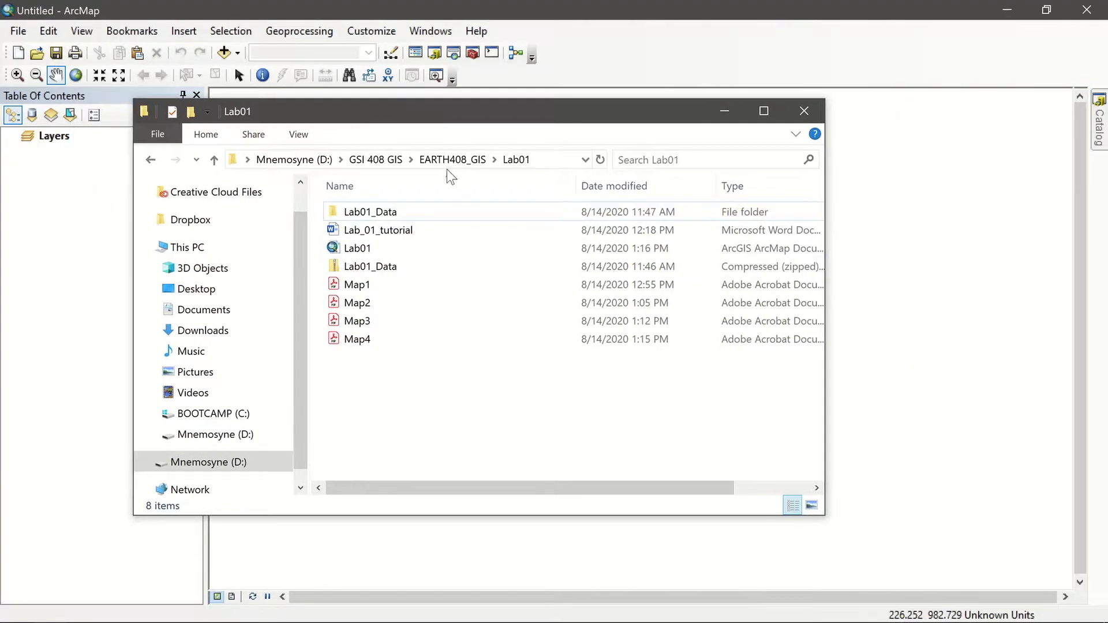
double_click(367, 212)
click(380, 211)
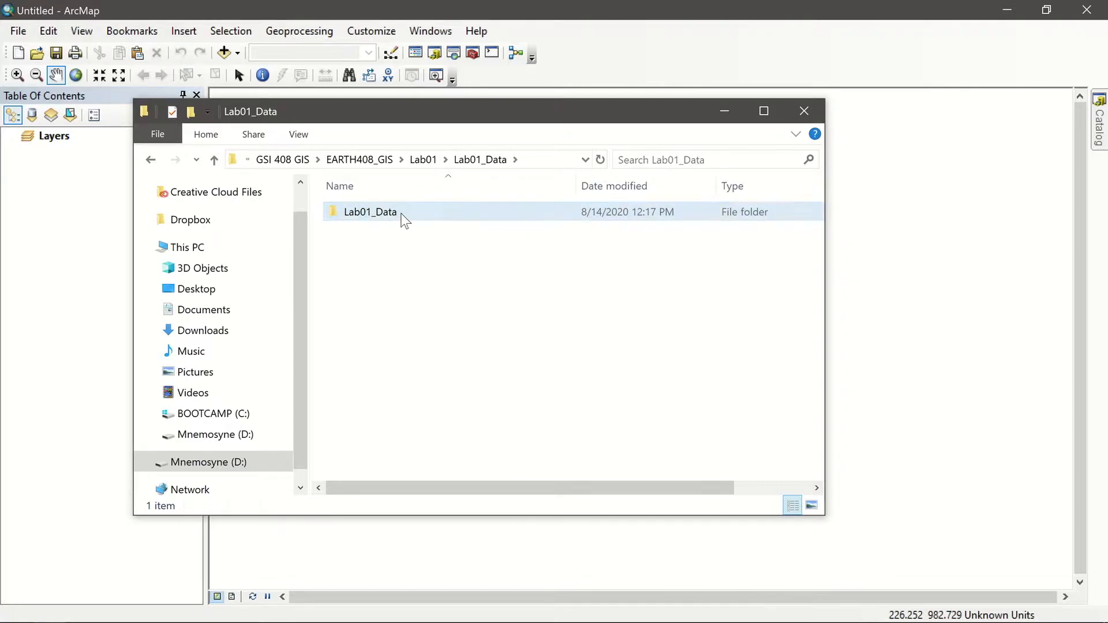
double_click(401, 217)
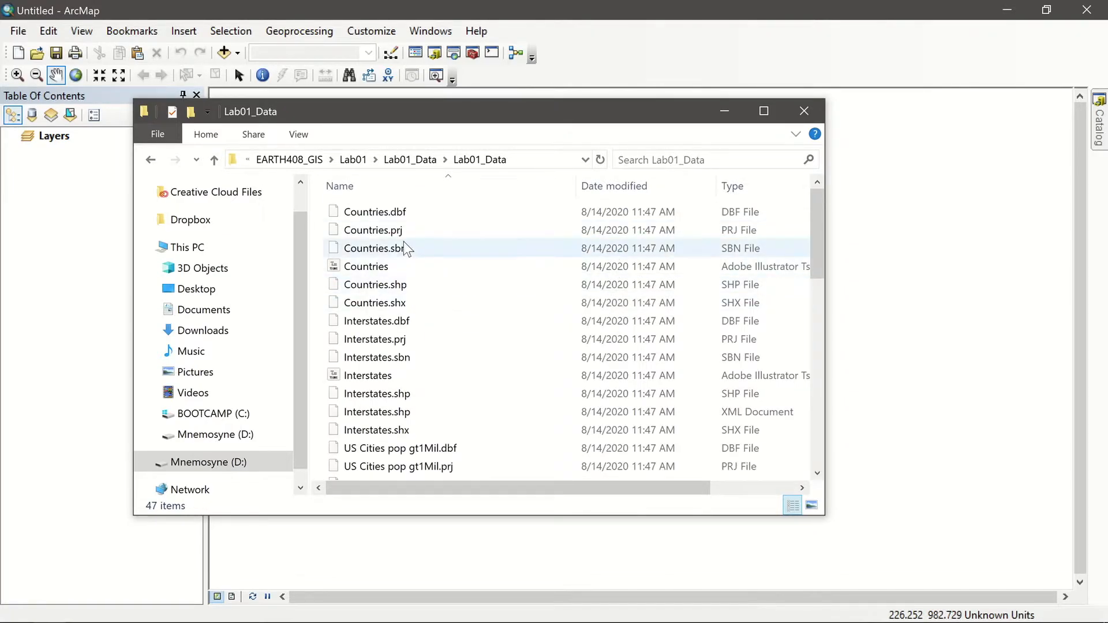
drag(811, 262, 796, 470)
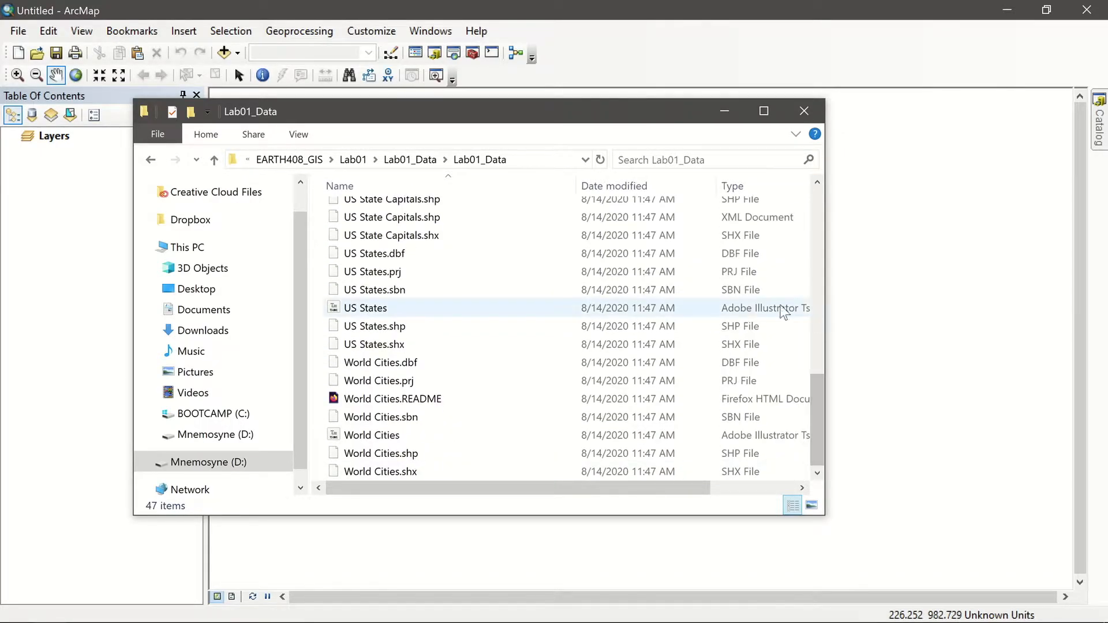
Compare the Catalog's shapefile list with the component files in File Explorer, close File Explorer and show the Catalog again
click(1101, 138)
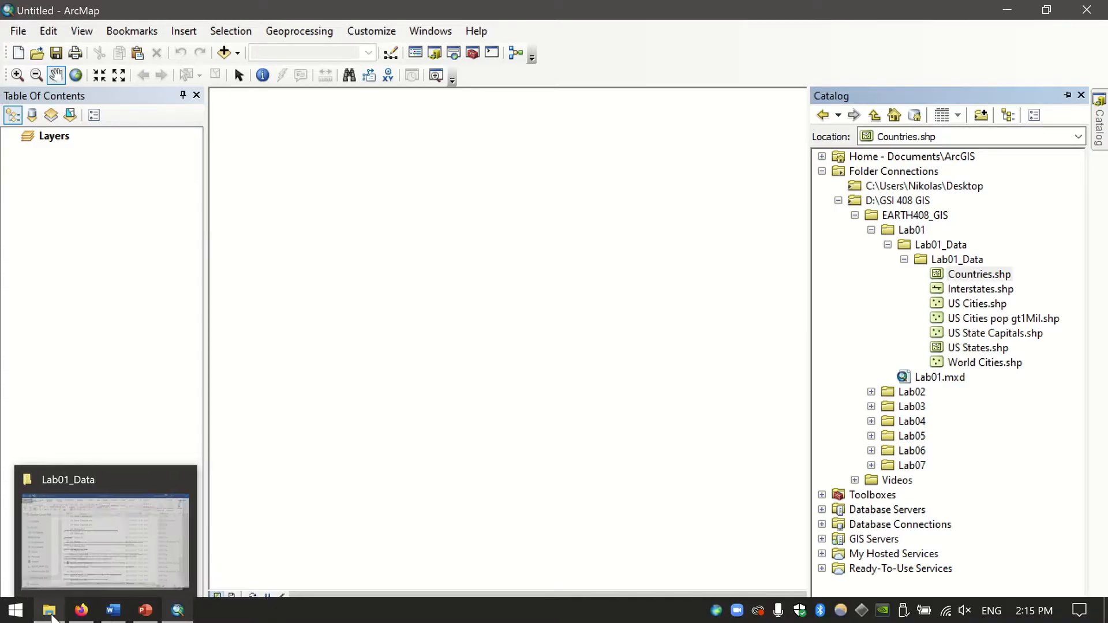
click(49, 618)
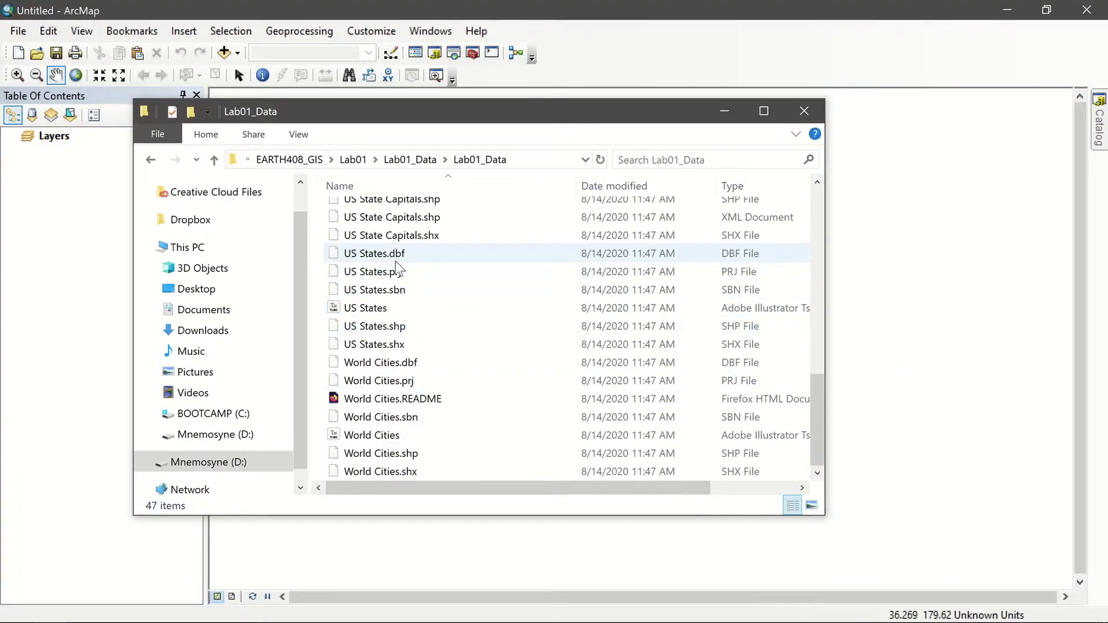
click(397, 258)
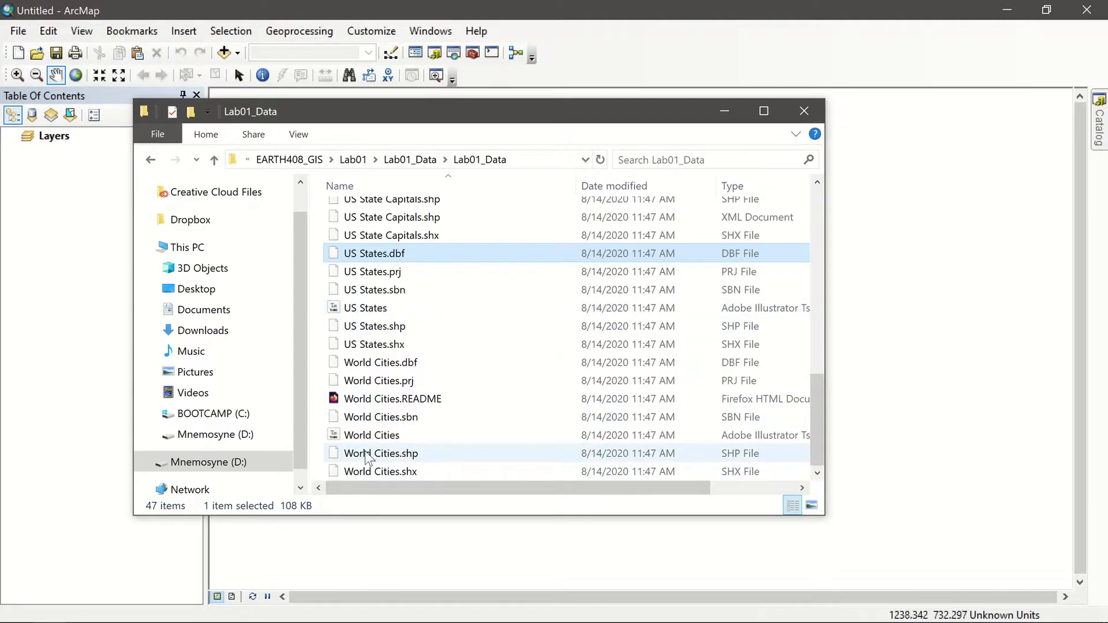
drag(304, 111, 329, 140)
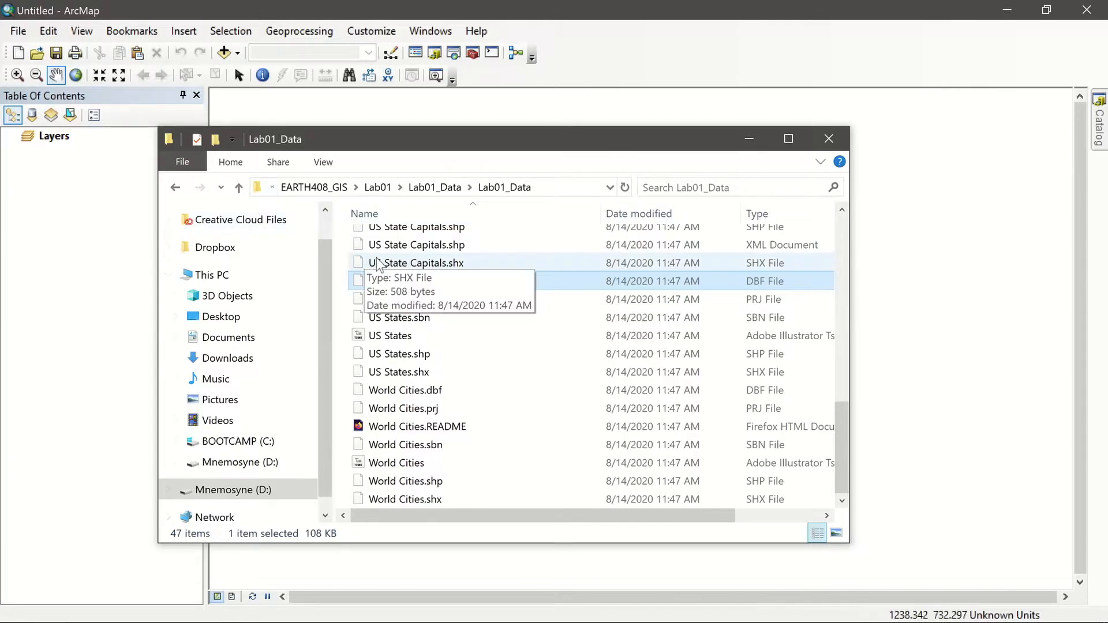
scroll(413, 271, up, 5)
scroll(414, 271, up, 5)
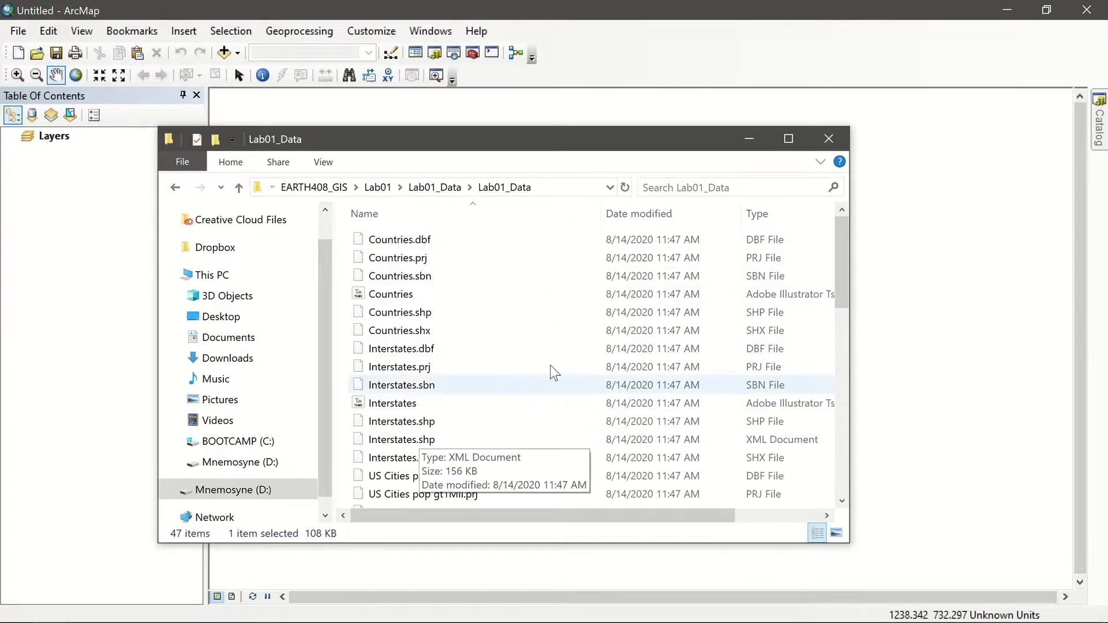
click(835, 140)
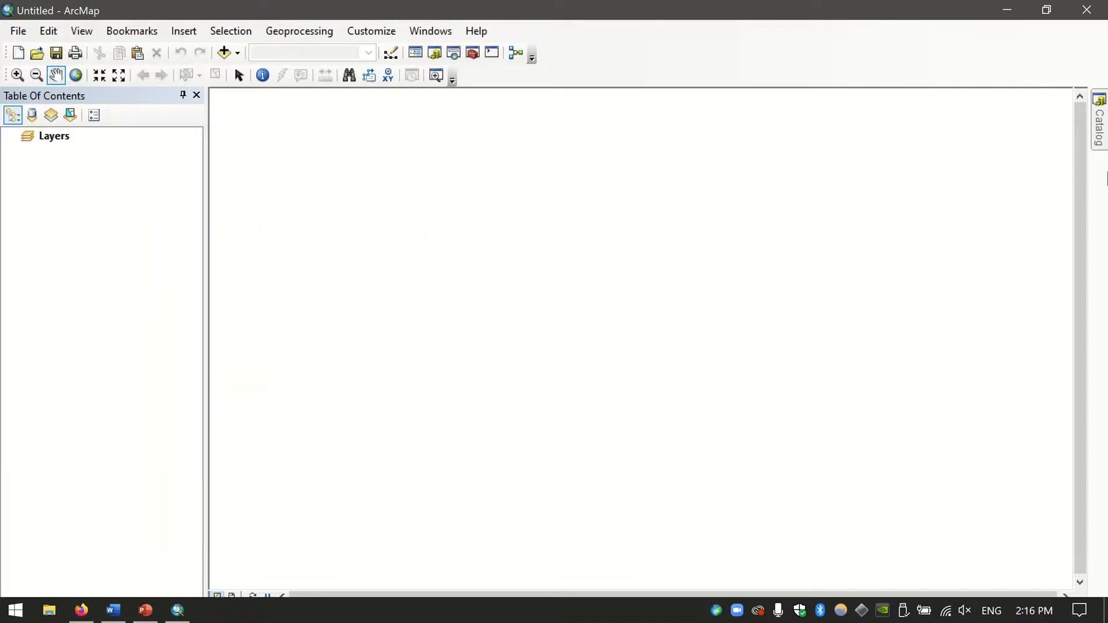
click(1099, 139)
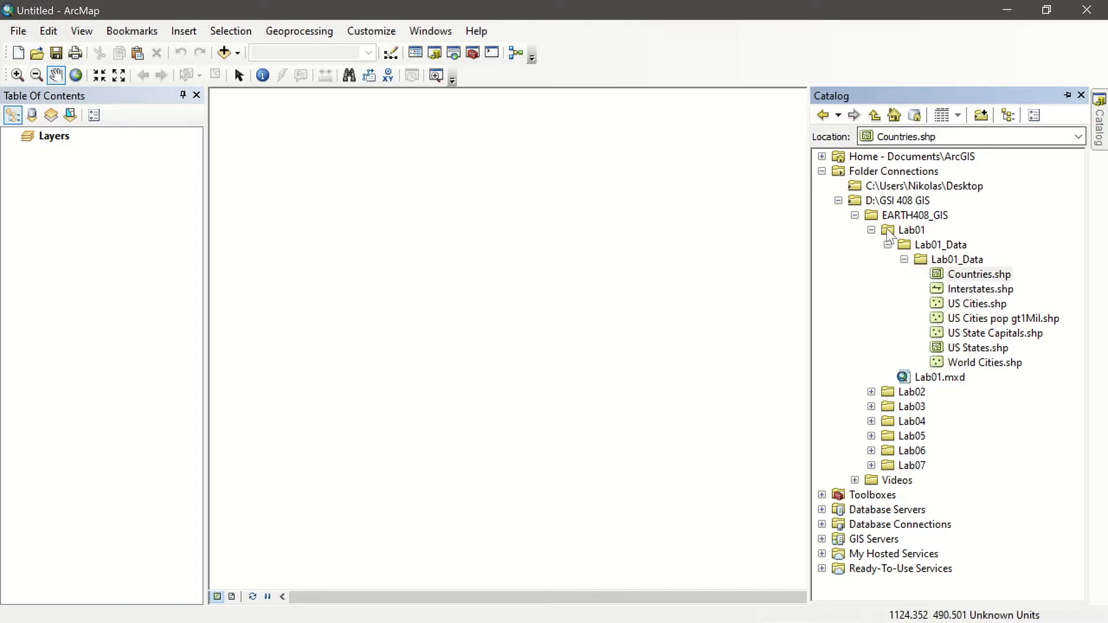
Examine the line, polygon and point shapefiles in the Catalog, including Interstates.shp, US States.shp and US Cities pop gt1Mil.shp
click(965, 289)
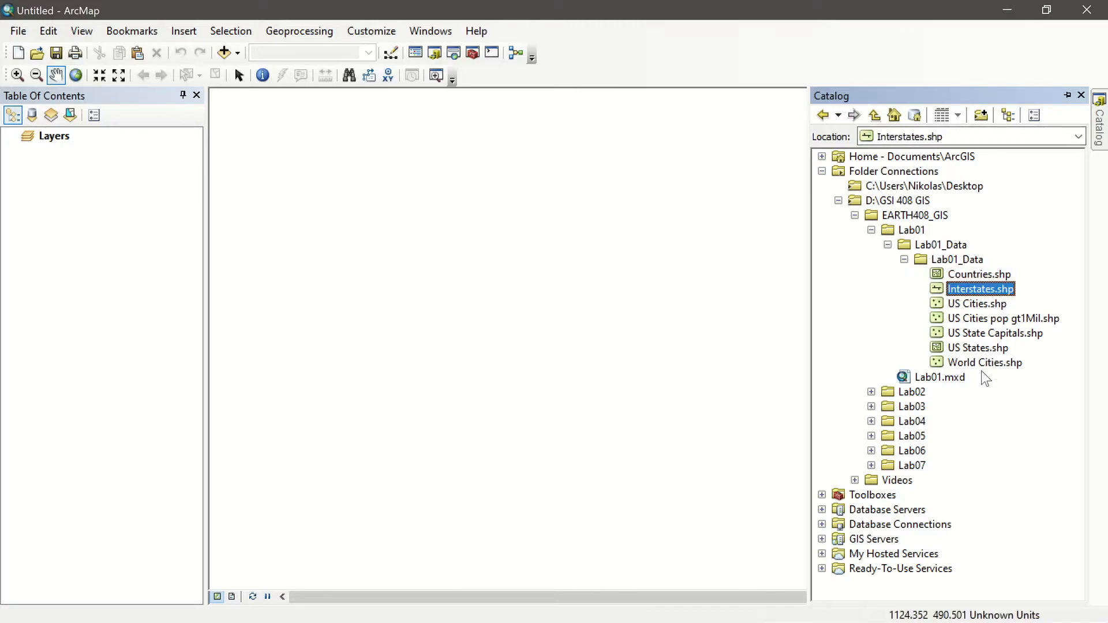
click(965, 348)
click(955, 318)
click(961, 290)
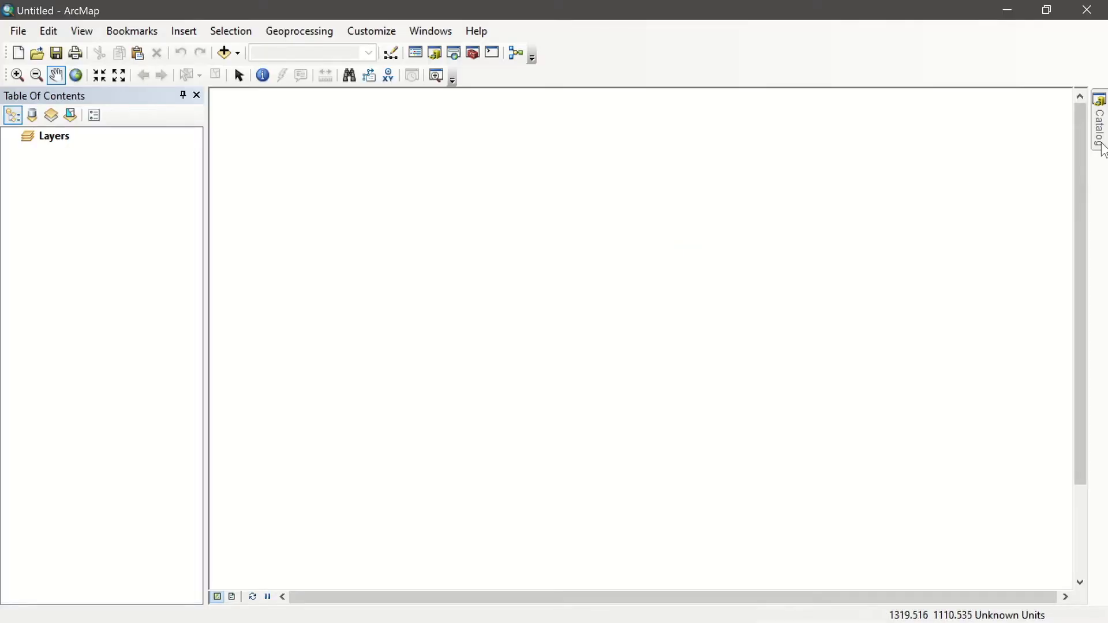
click(1100, 144)
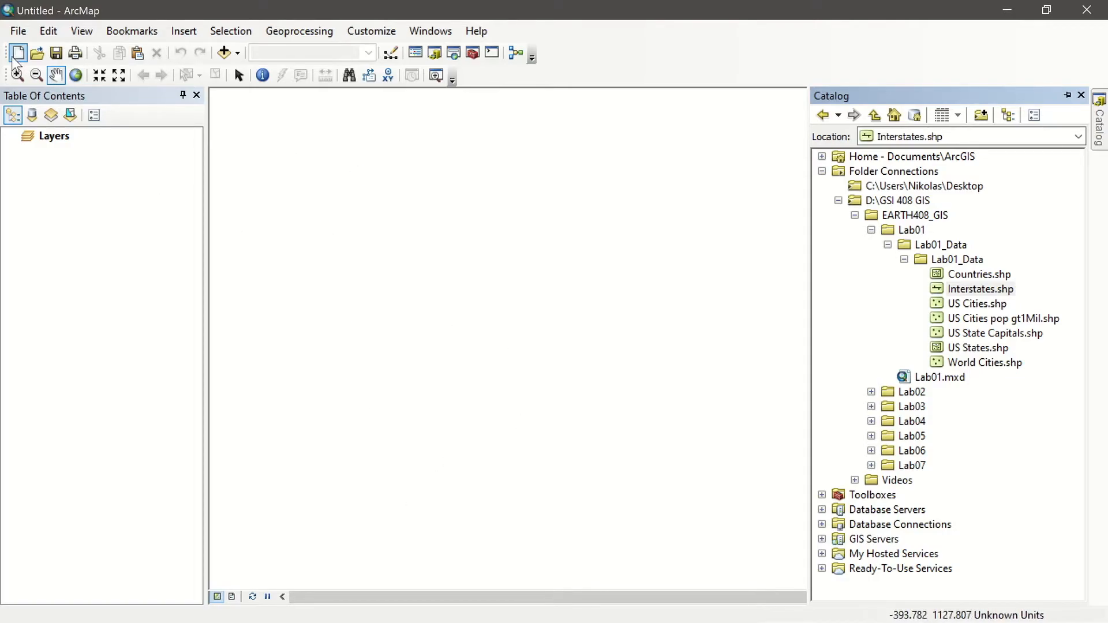
Save the untitled map document as Lab01_tutorial in the Lab01 folder of EARTH408_GIS
click(56, 53)
click(548, 171)
click(549, 171)
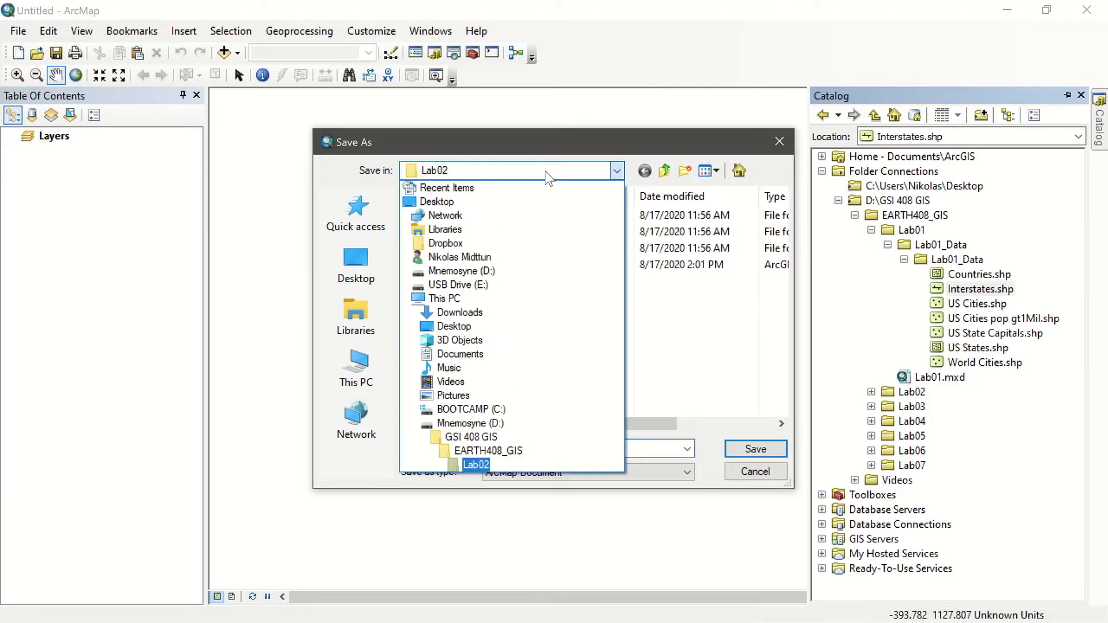
click(498, 453)
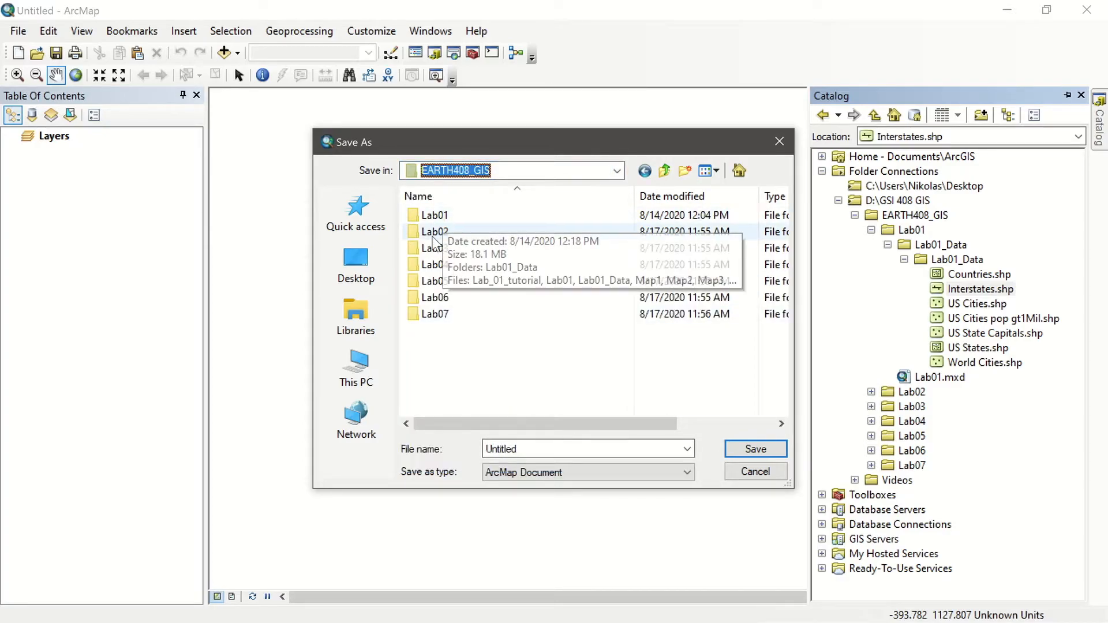
click(431, 218)
double_click(431, 221)
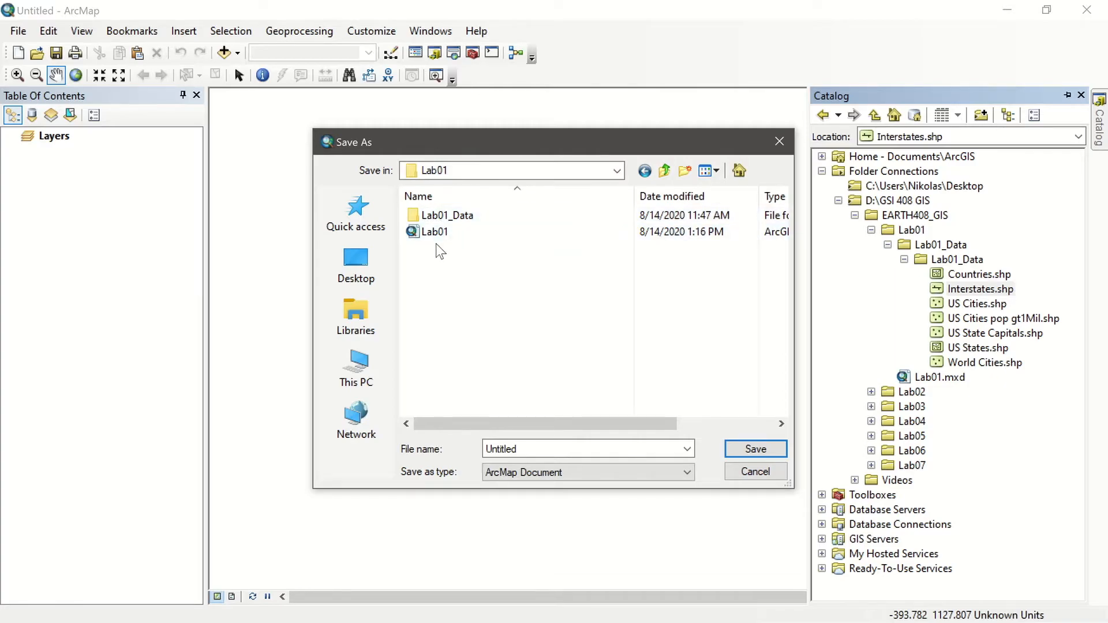
double_click(532, 449)
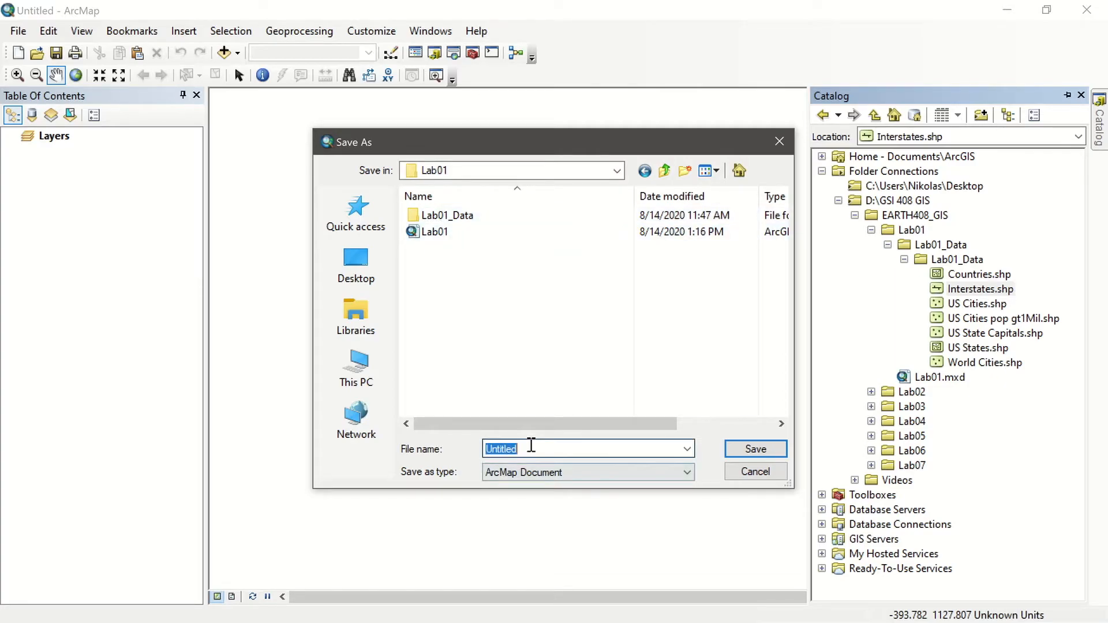
text(Lab)
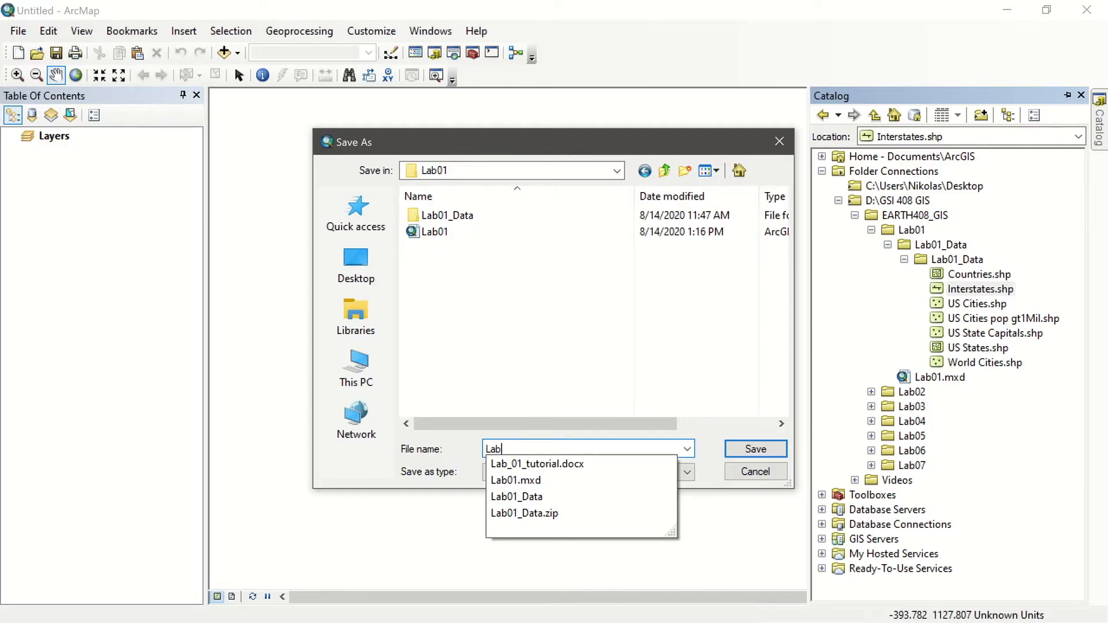
text(01_tut)
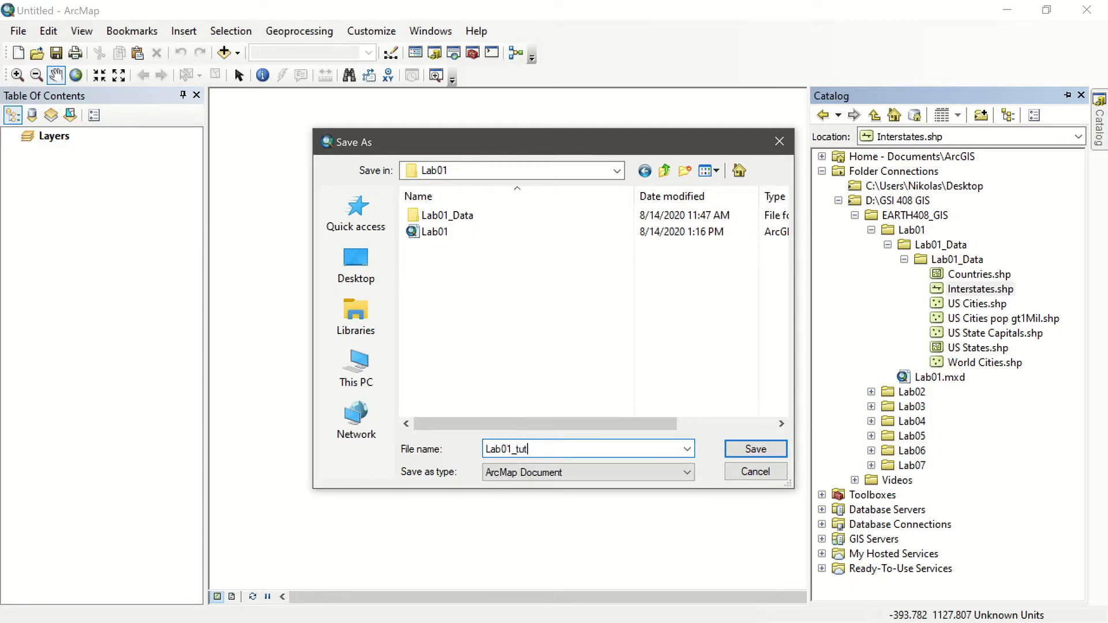
text(orial)
click(772, 452)
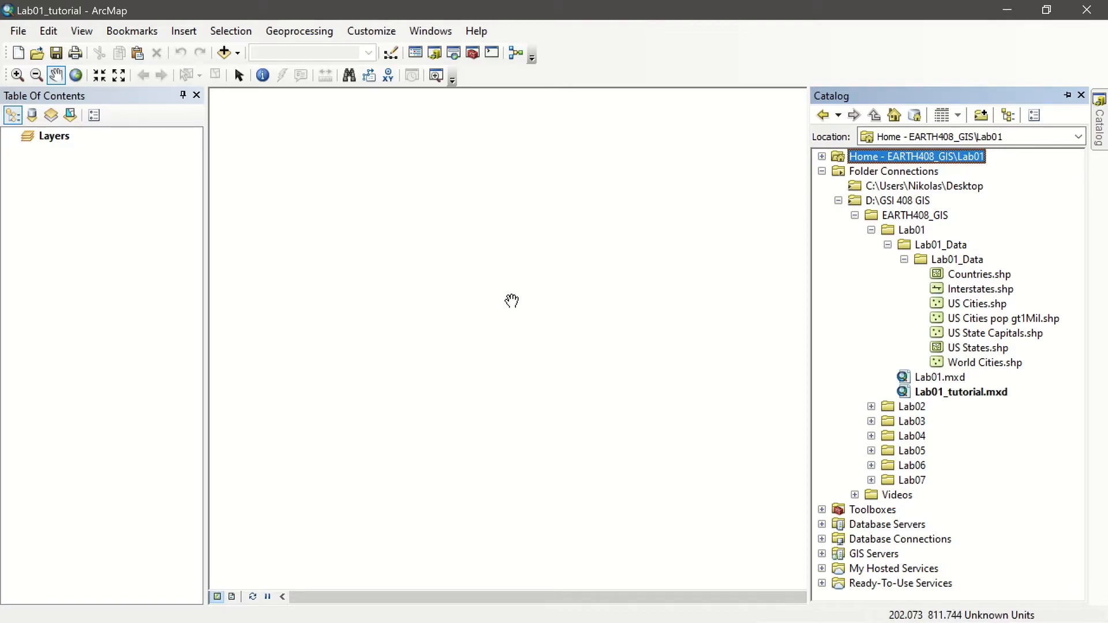
Hide the Catalog and set the map document's properties to store relative pathnames to data sources
click(316, 280)
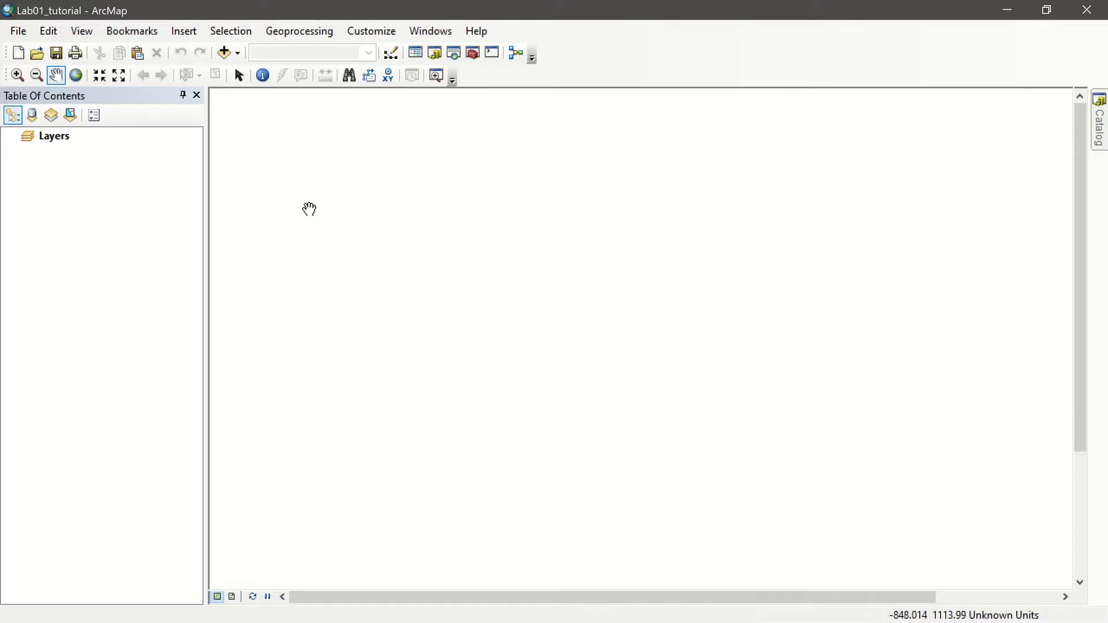
click(18, 30)
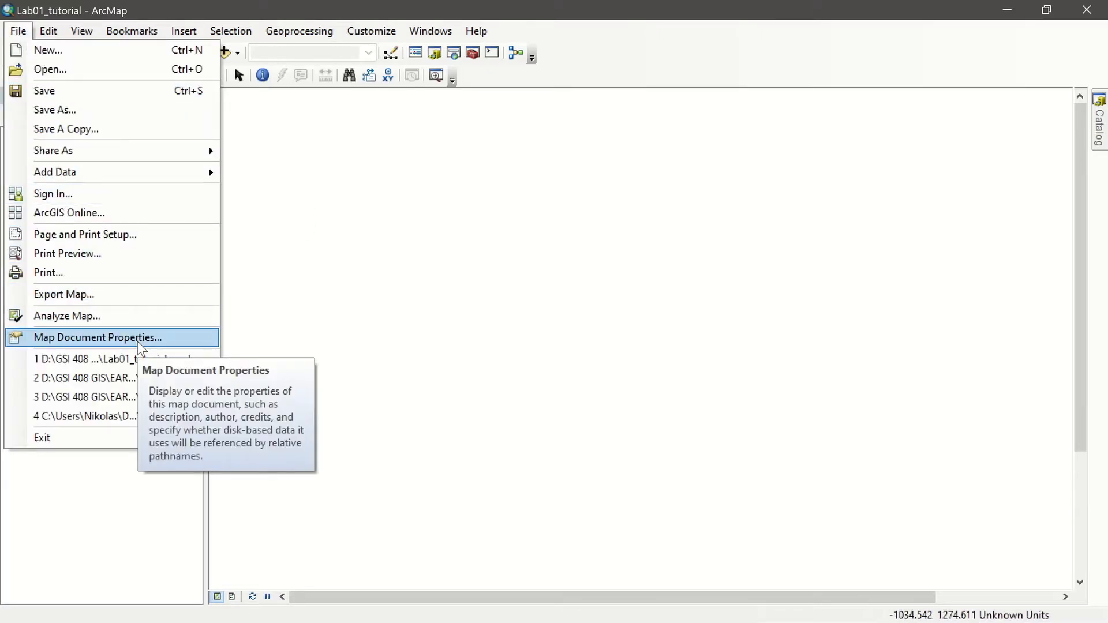
click(25, 30)
click(21, 30)
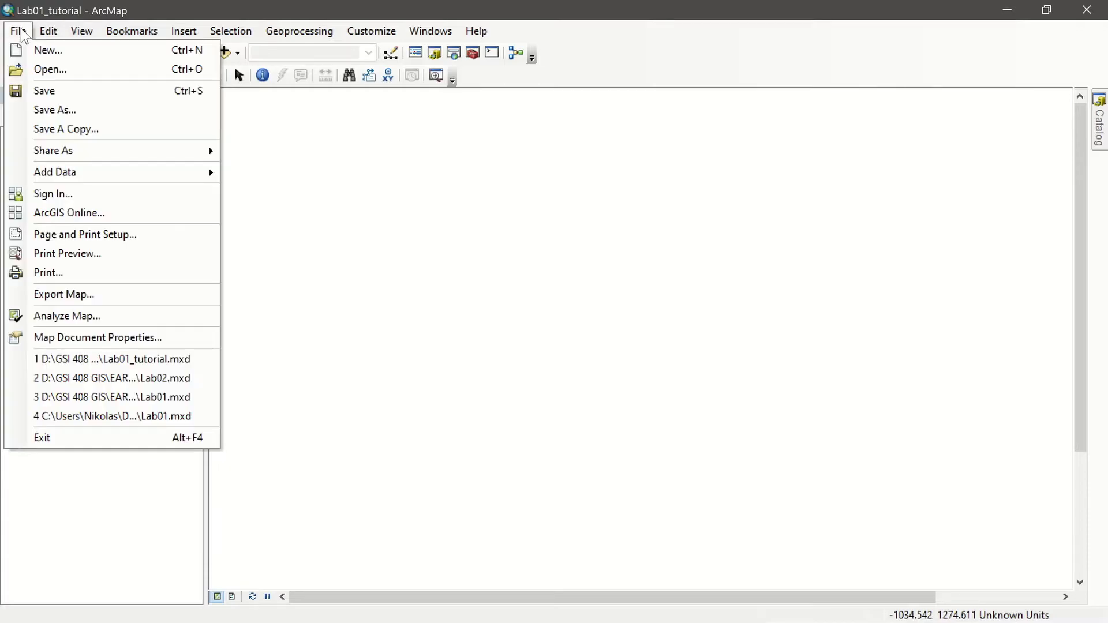
click(99, 341)
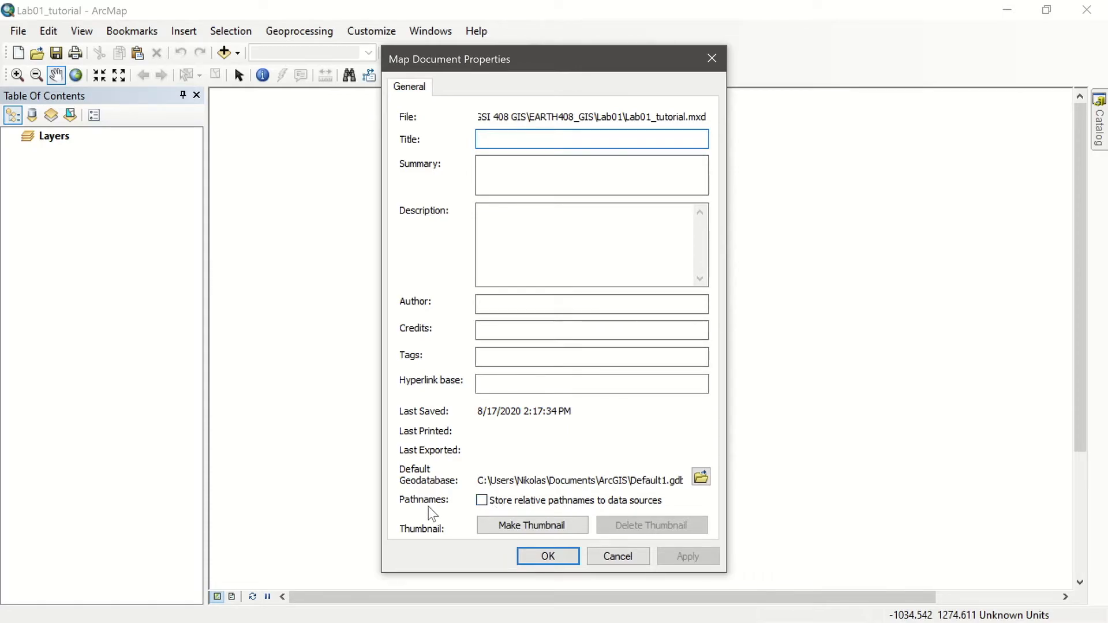
click(482, 500)
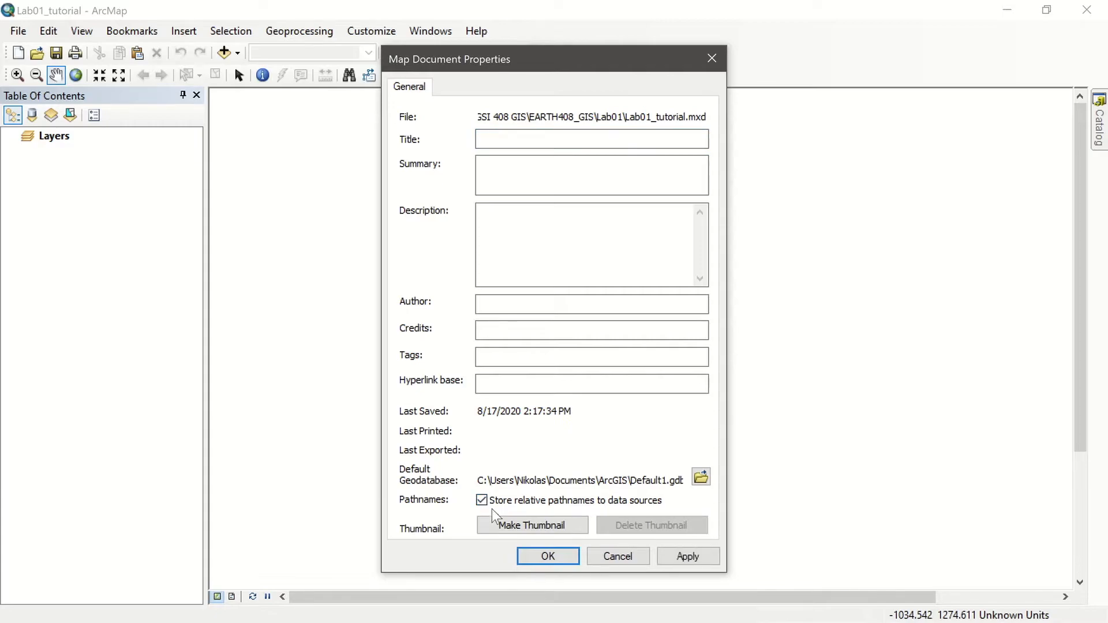
click(550, 560)
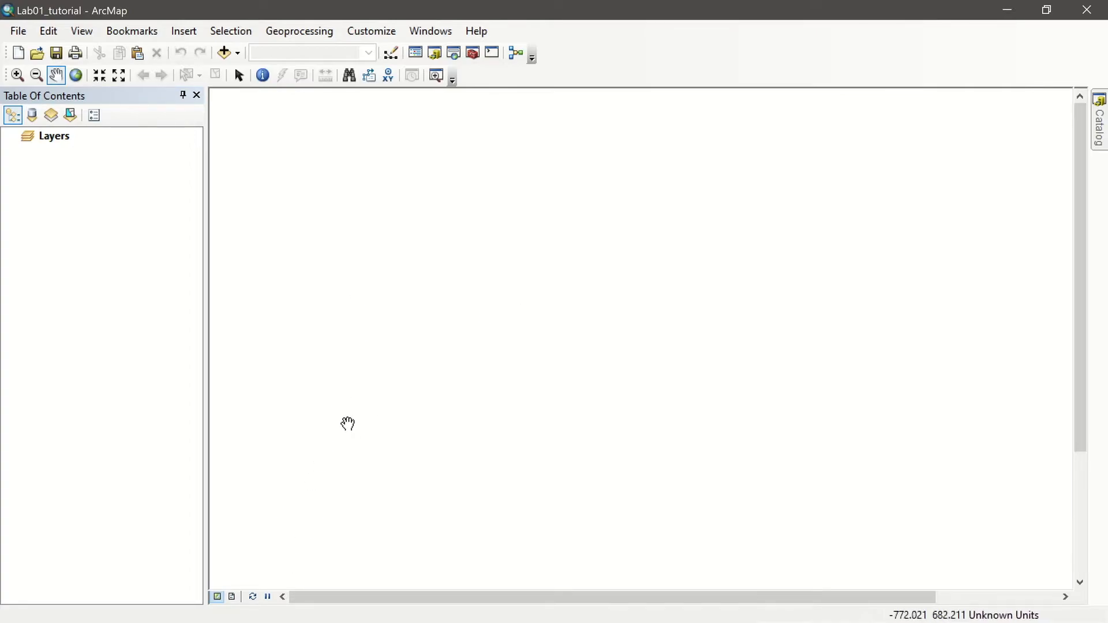
click(19, 30)
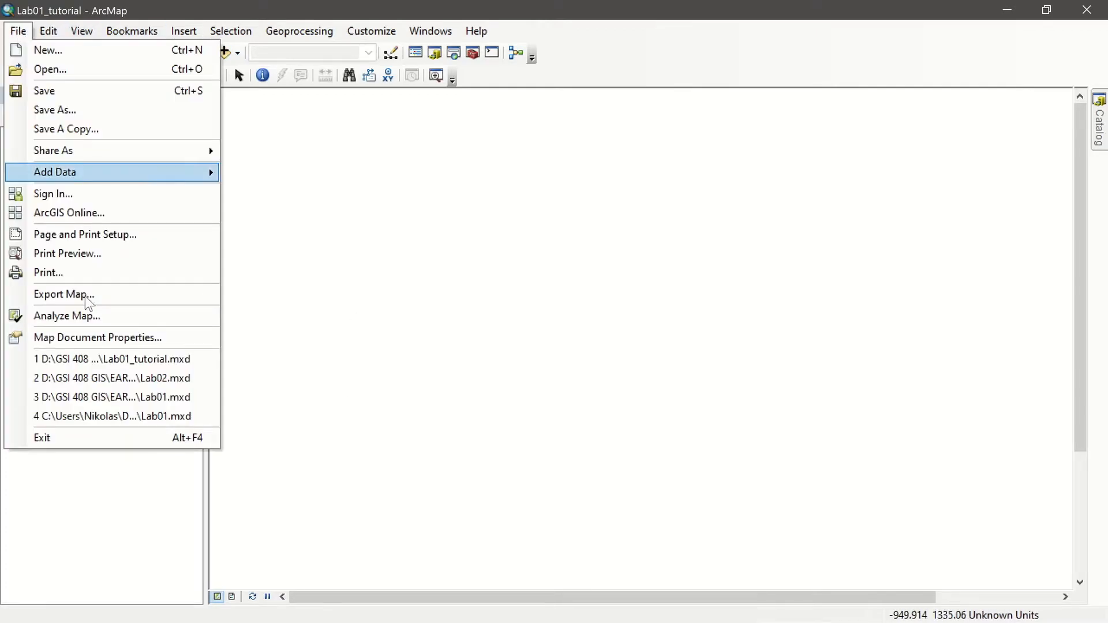
click(99, 357)
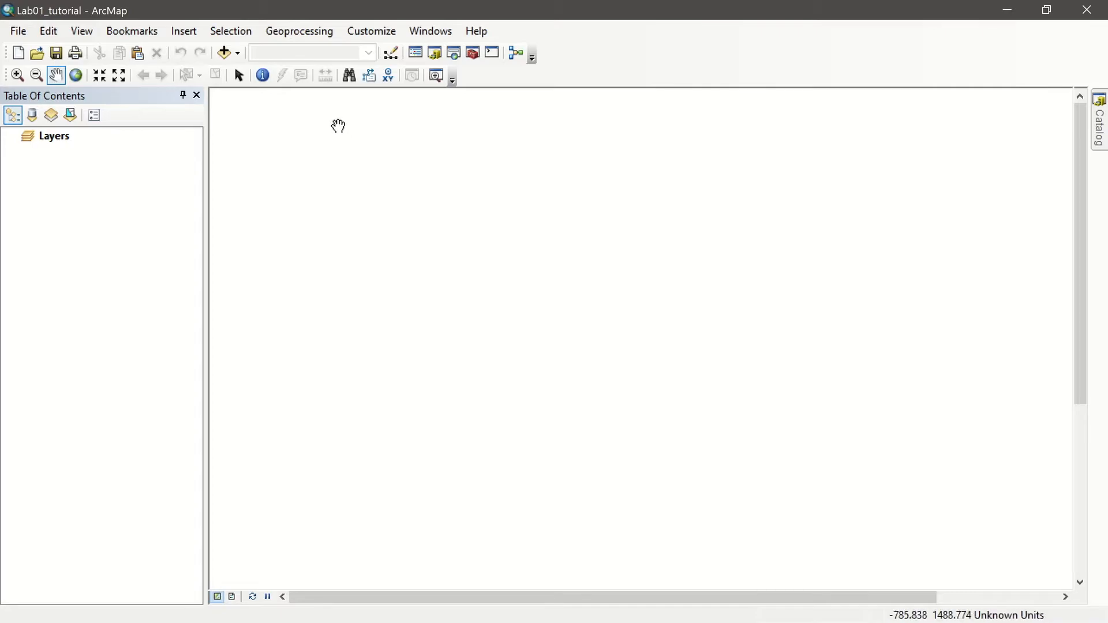
Disable background processing in the geoprocessing options
click(306, 32)
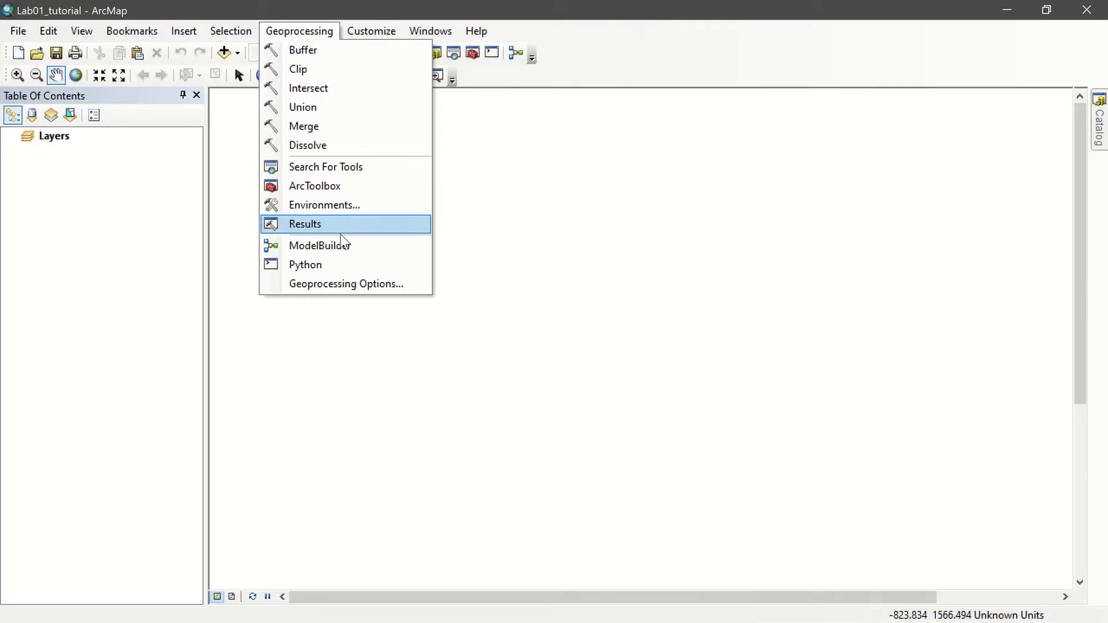
click(330, 285)
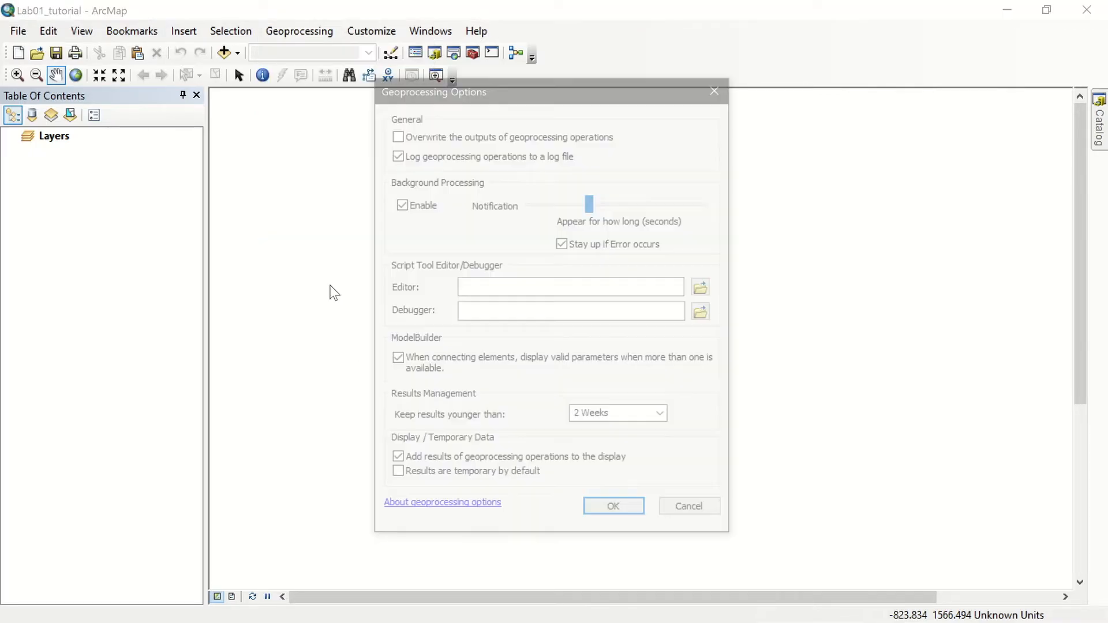
click(399, 204)
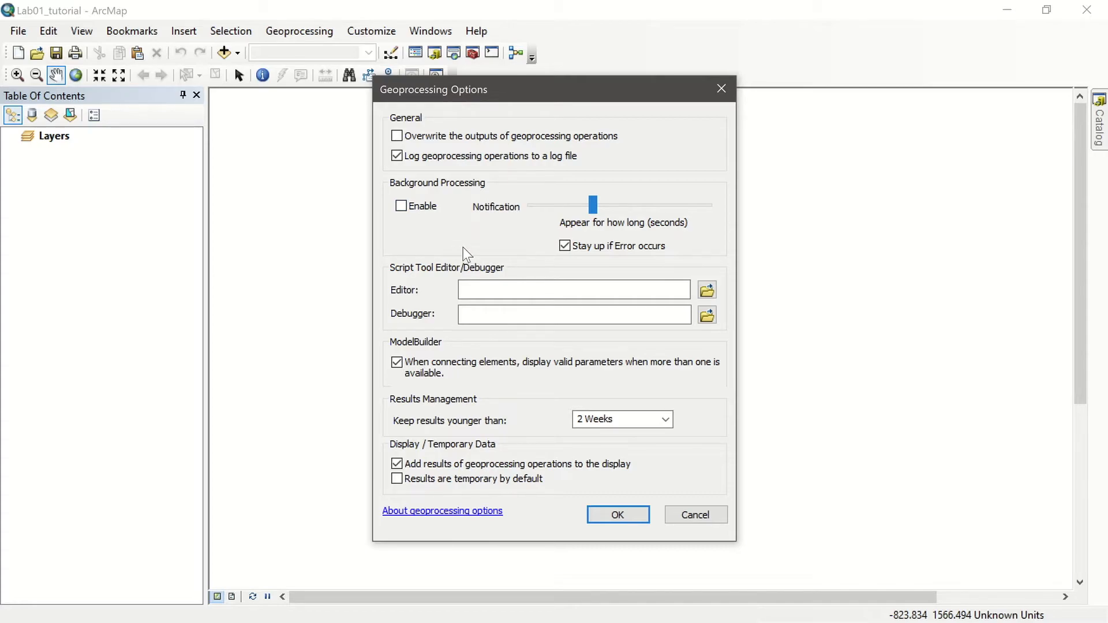
click(619, 515)
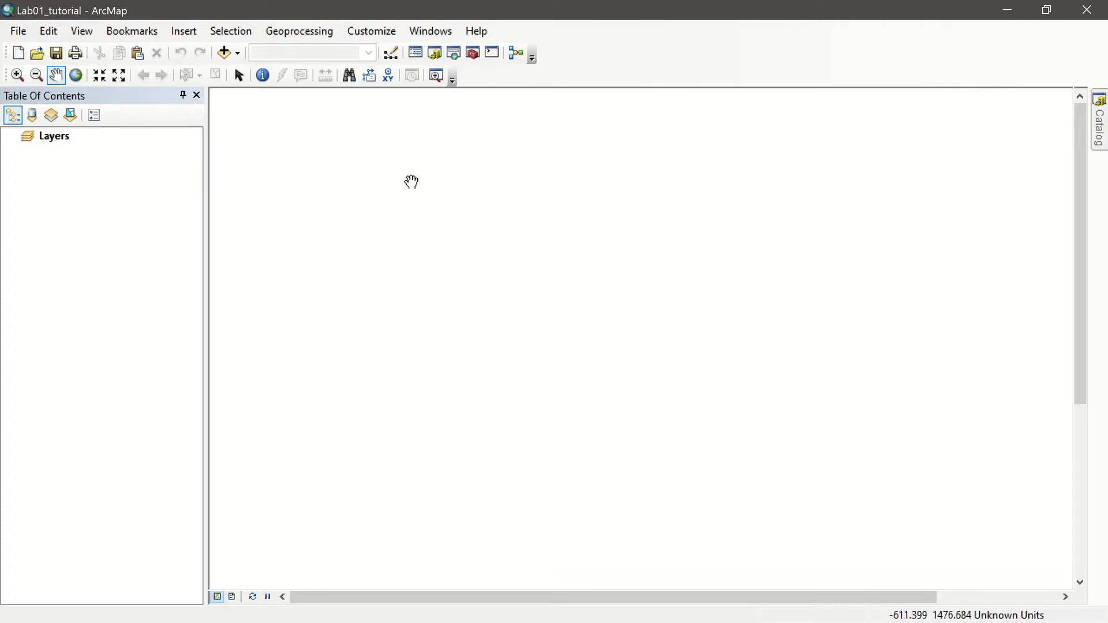
Examine the commands available for the Layers data frame and narrow the Table Of Contents
click(54, 138)
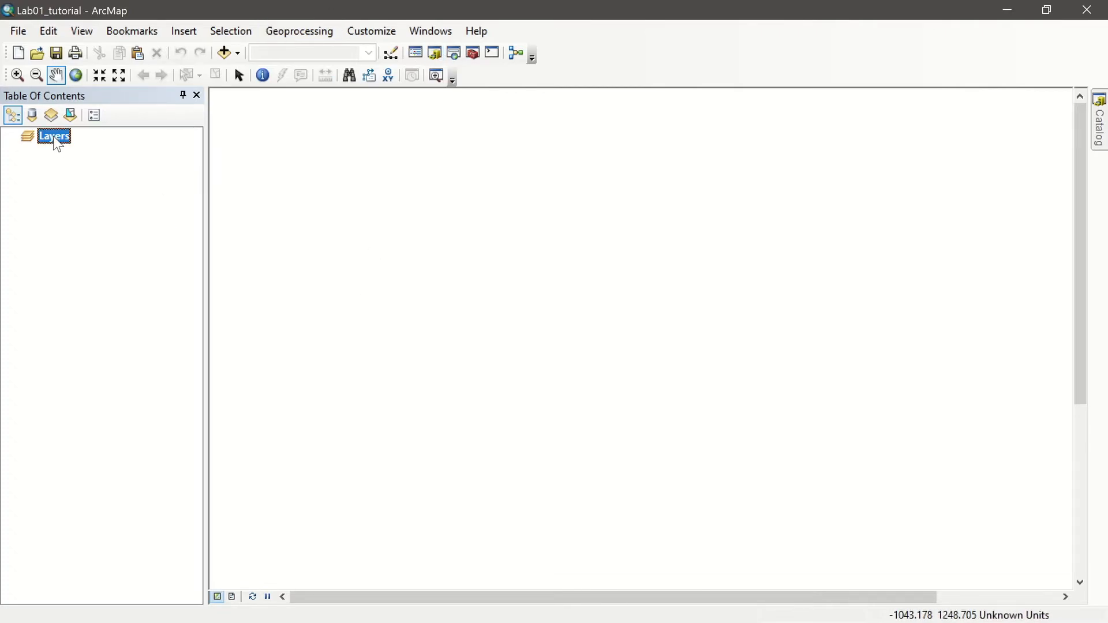
right_click(45, 138)
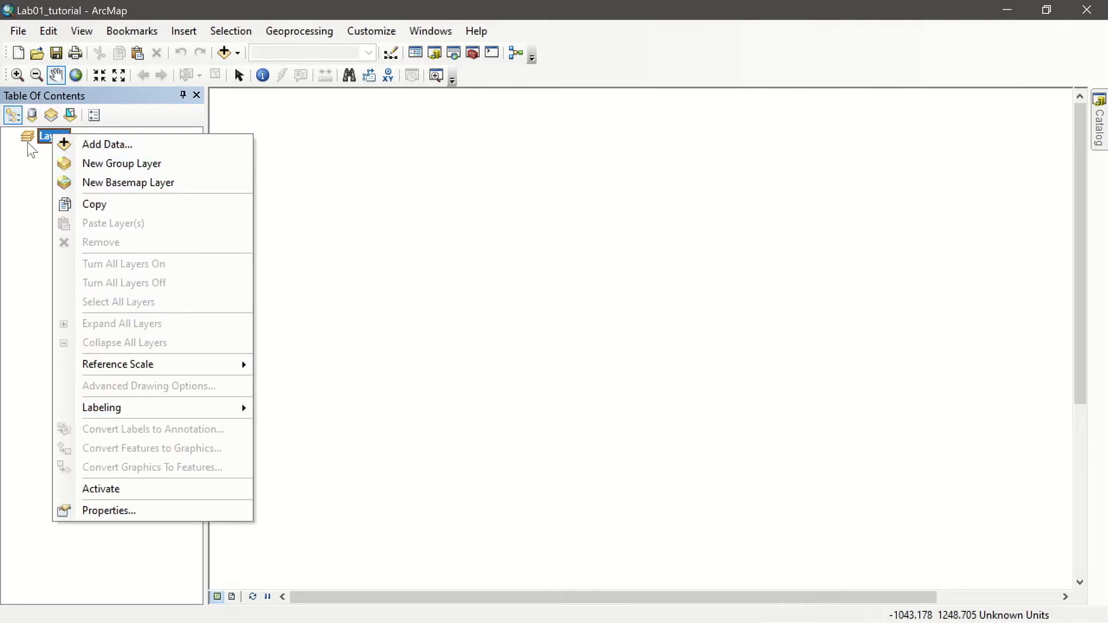
click(28, 161)
right_click(45, 138)
click(42, 145)
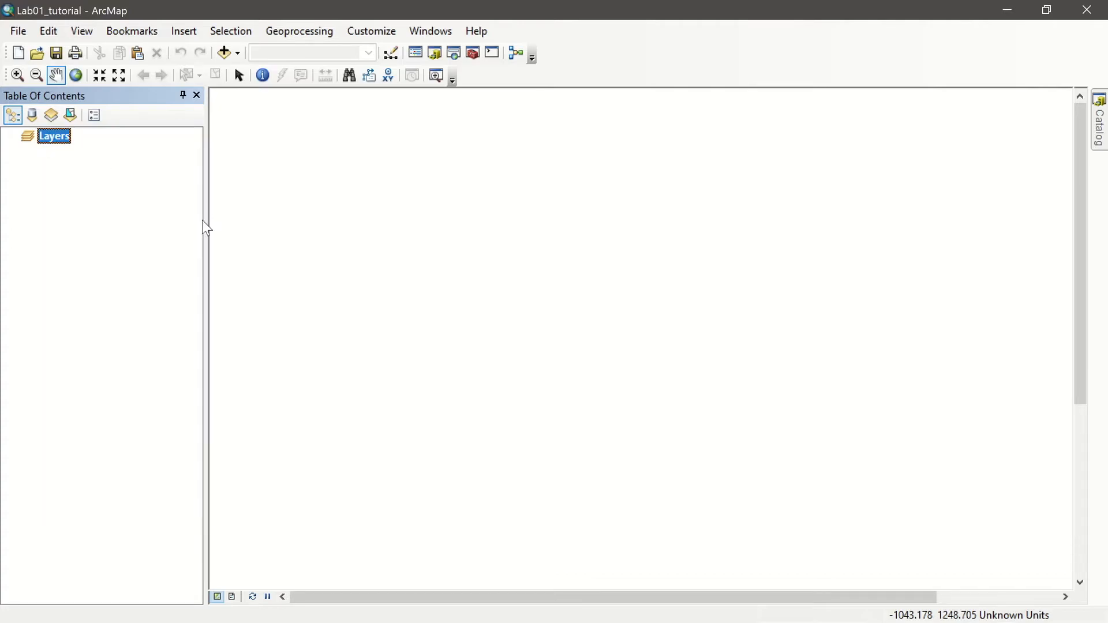
drag(206, 277, 167, 280)
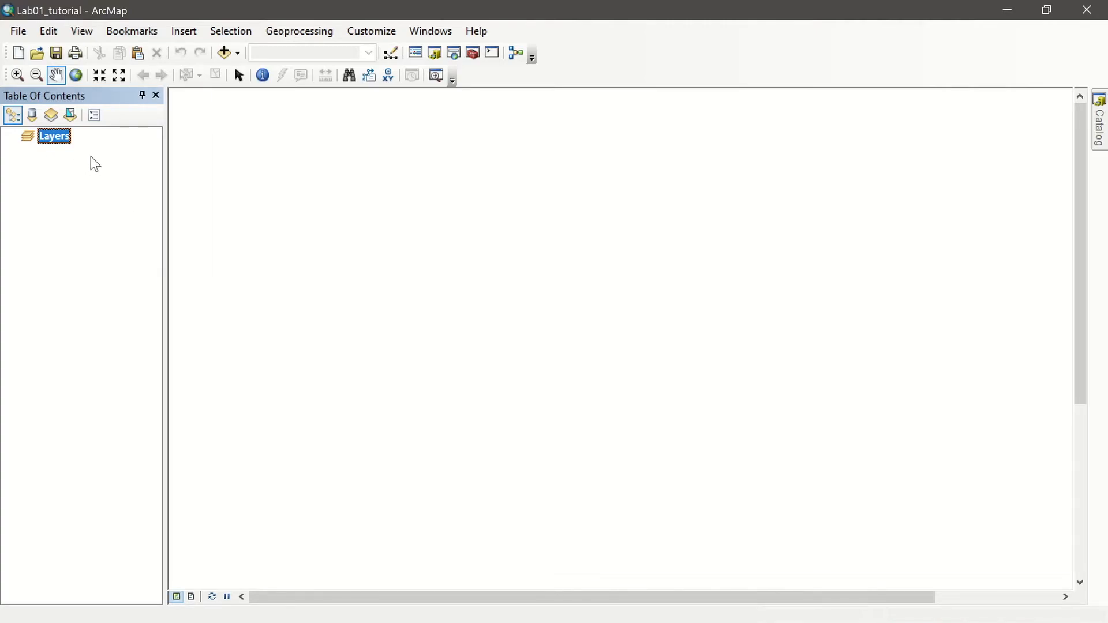
right_click(63, 145)
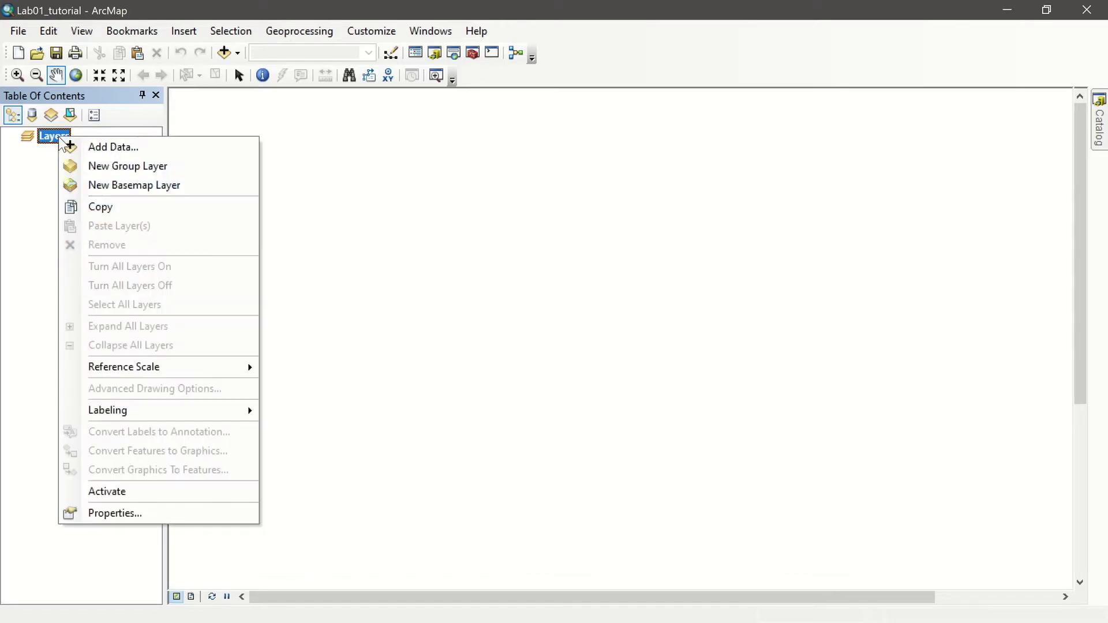
click(30, 186)
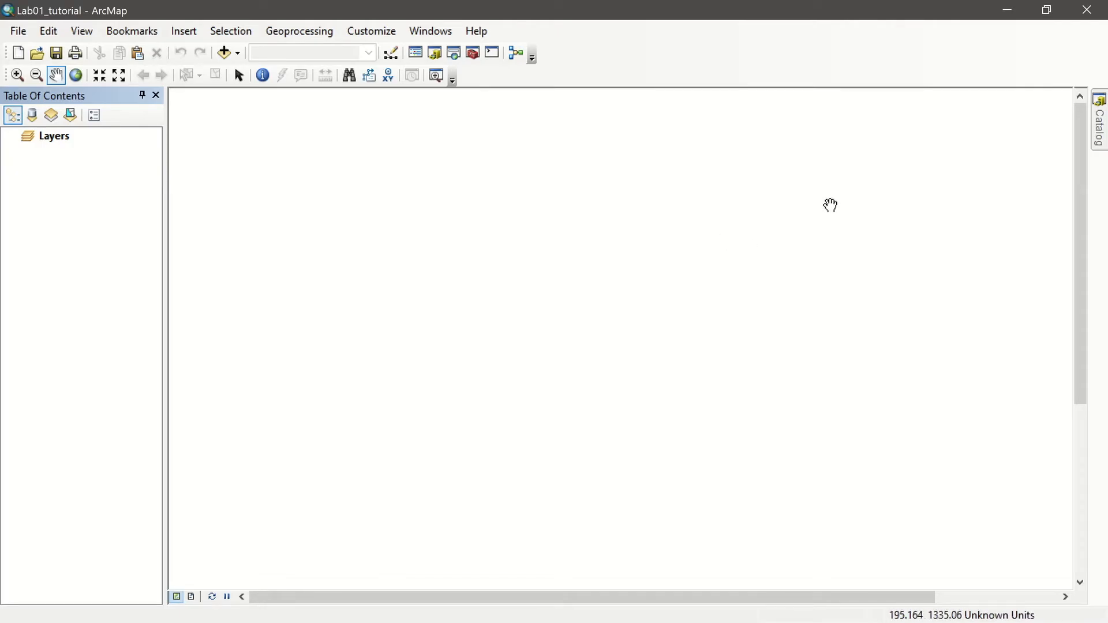
Show the Catalog window with the Lab01 folder contents
click(1102, 149)
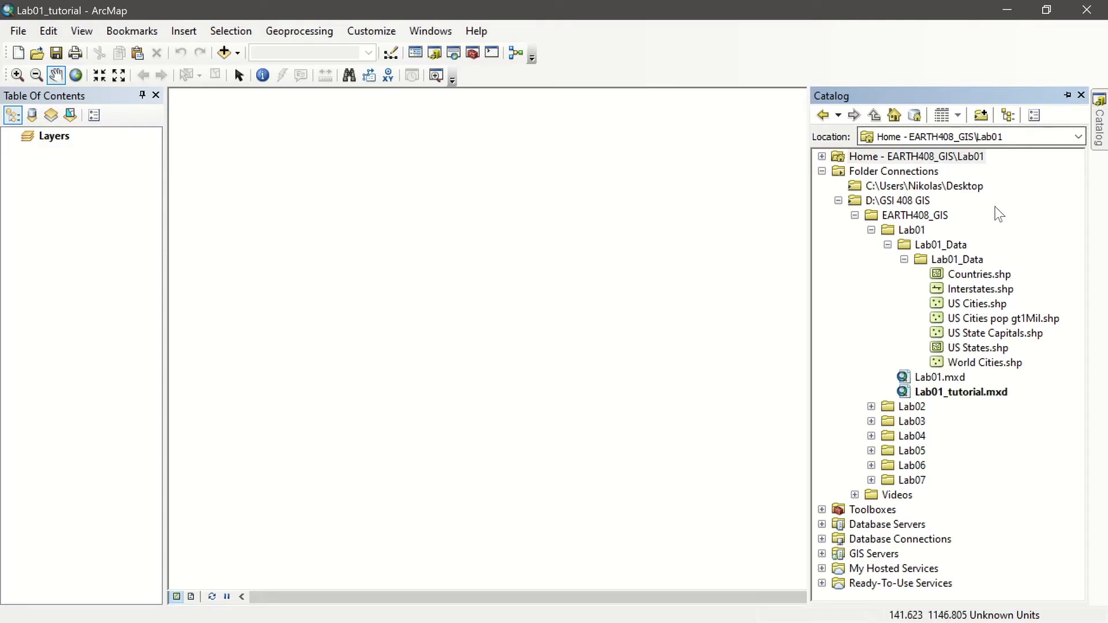
click(237, 54)
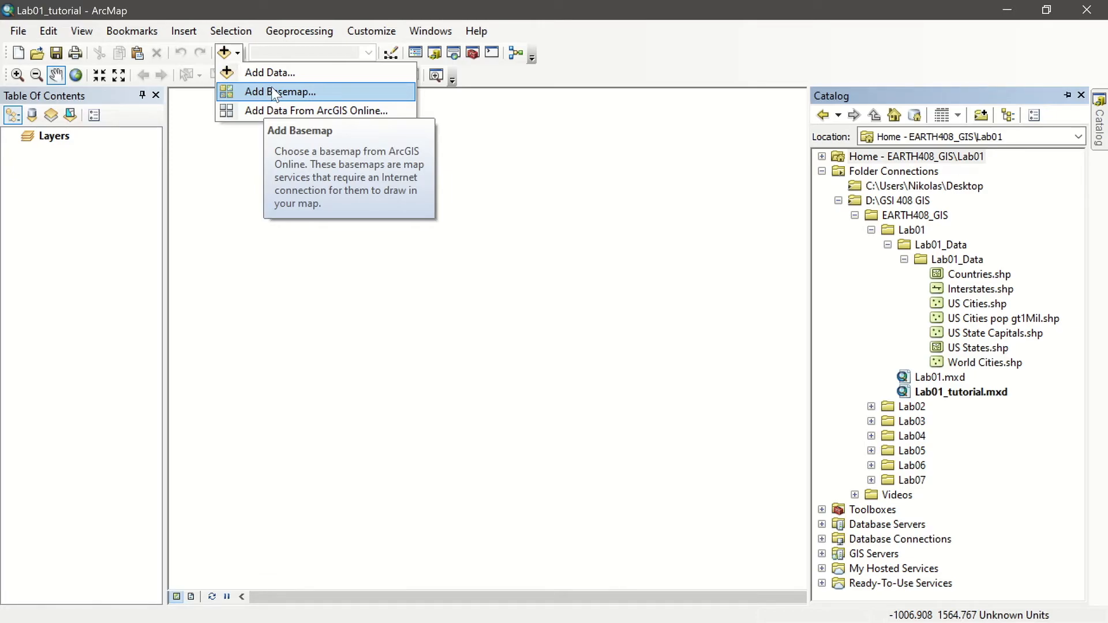
click(234, 59)
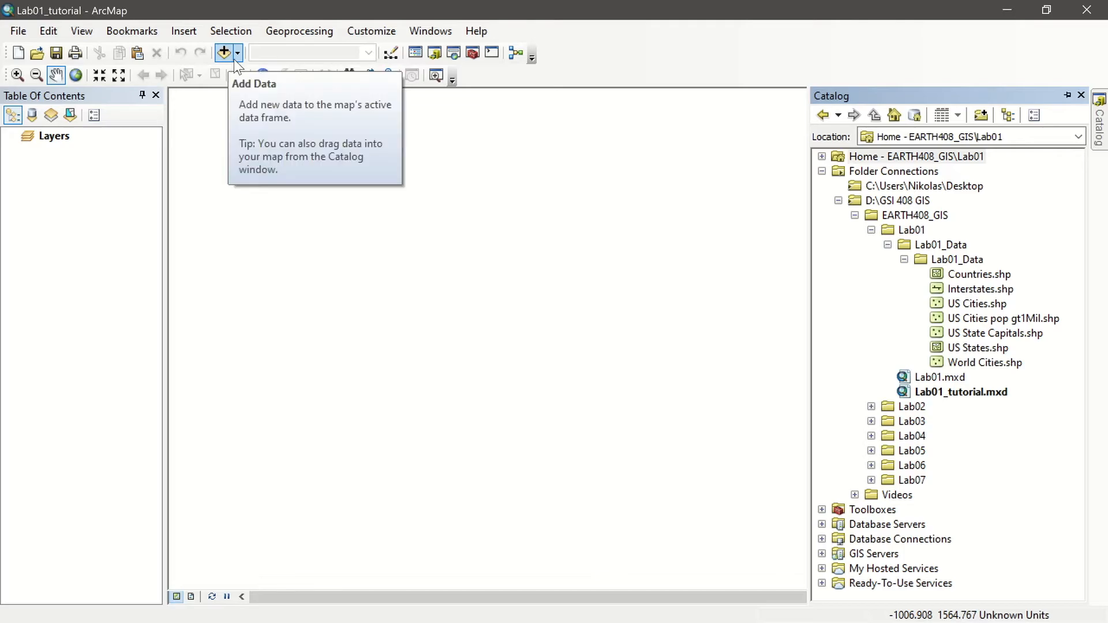
click(234, 58)
drag(369, 177, 325, 144)
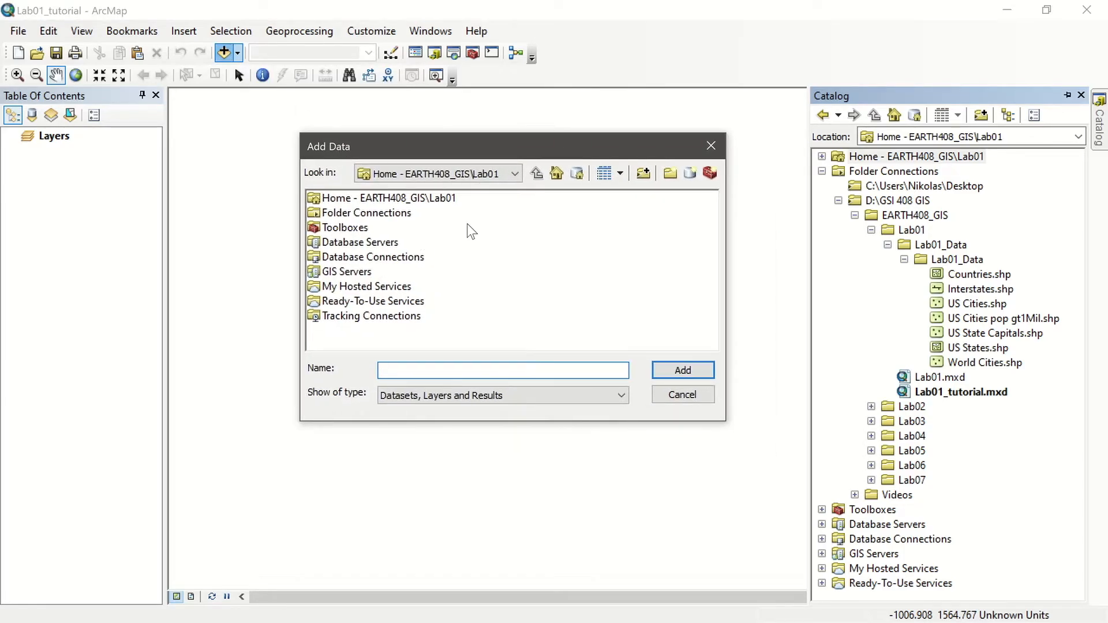
double_click(327, 213)
double_click(346, 213)
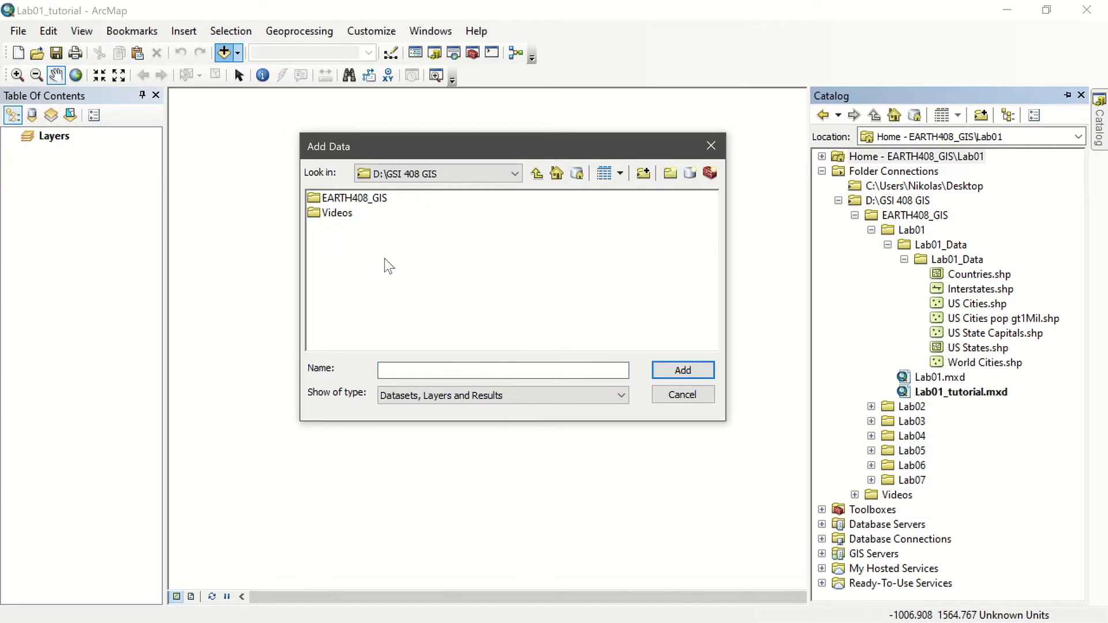
double_click(345, 202)
double_click(339, 198)
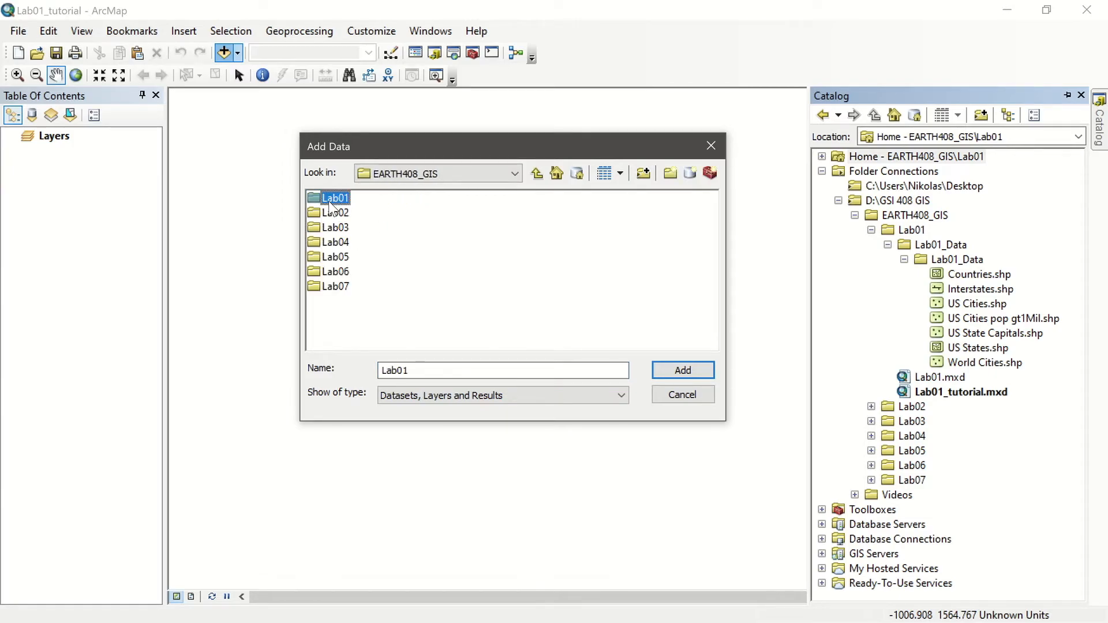
double_click(351, 202)
double_click(353, 202)
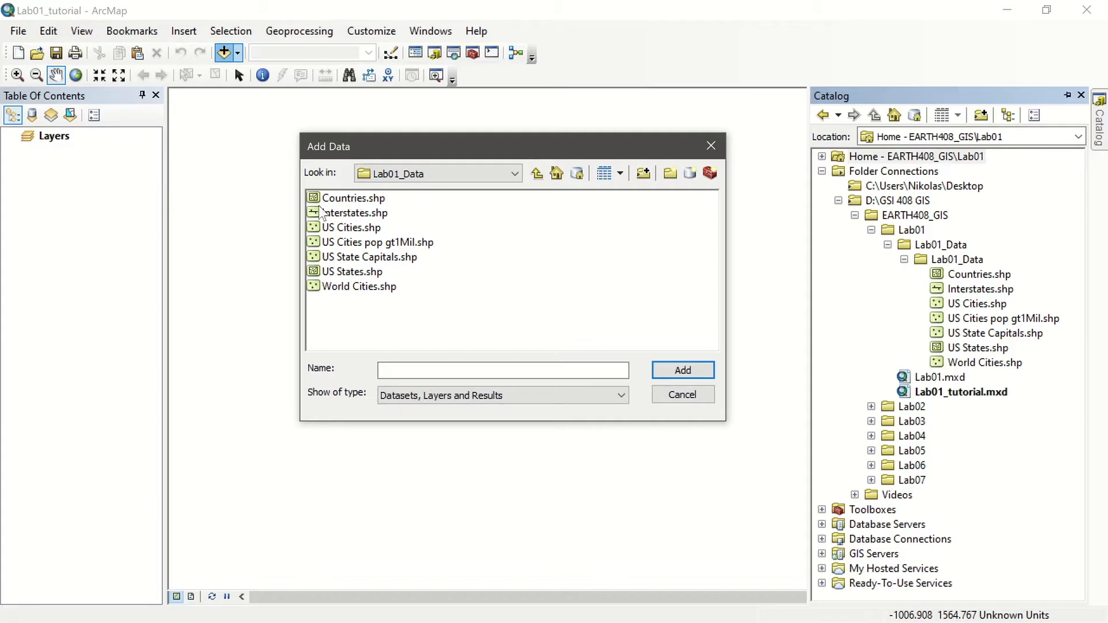
click(335, 201)
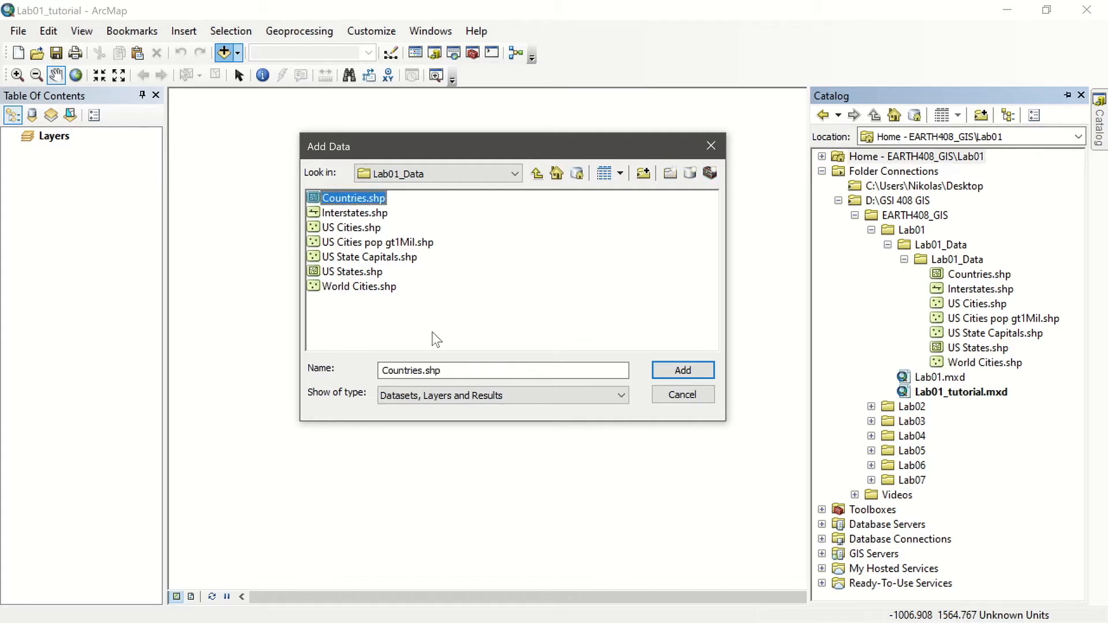
click(683, 395)
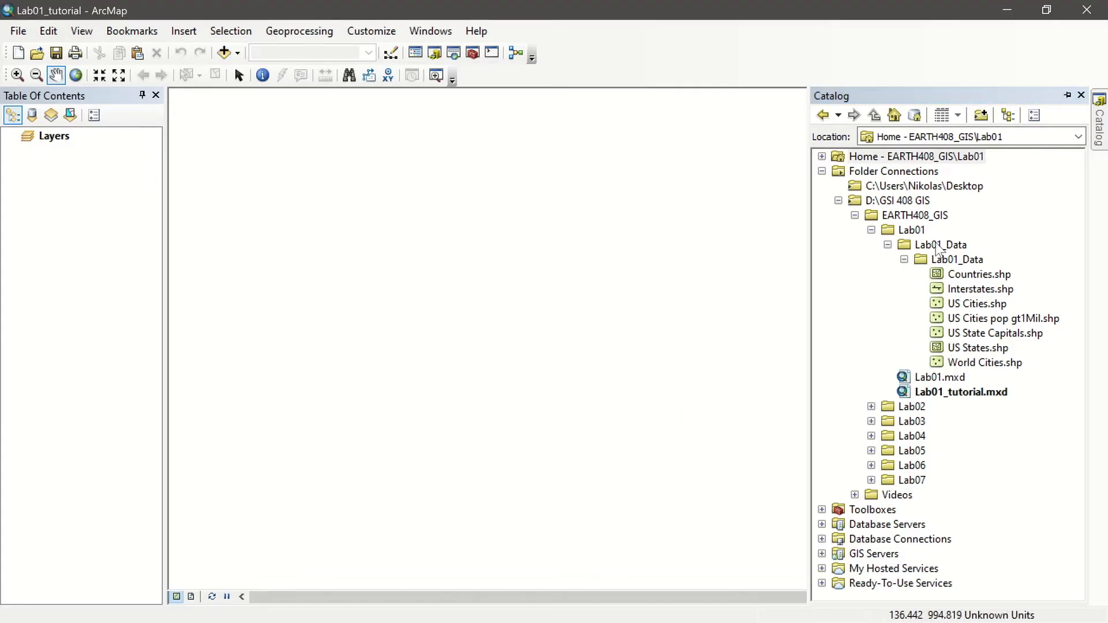
Add Countries.shp from the Catalog's Lab01_Data folder to the map
click(964, 279)
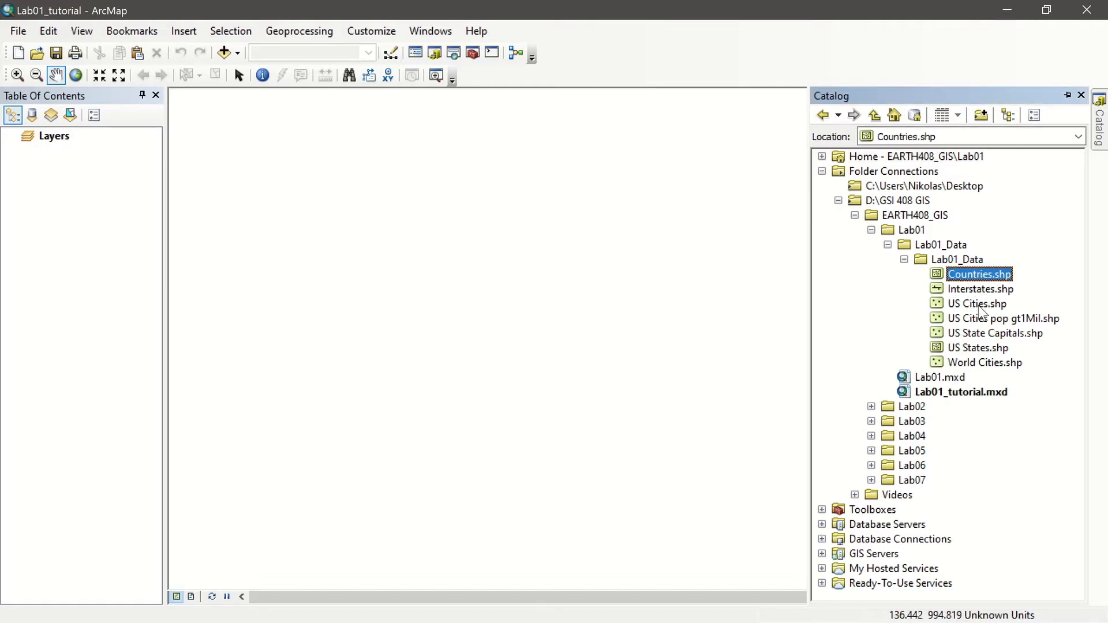
mouse_move(978, 280)
mouse_down()
mouse_move(527, 243)
mouse_move(424, 288)
mouse_up()
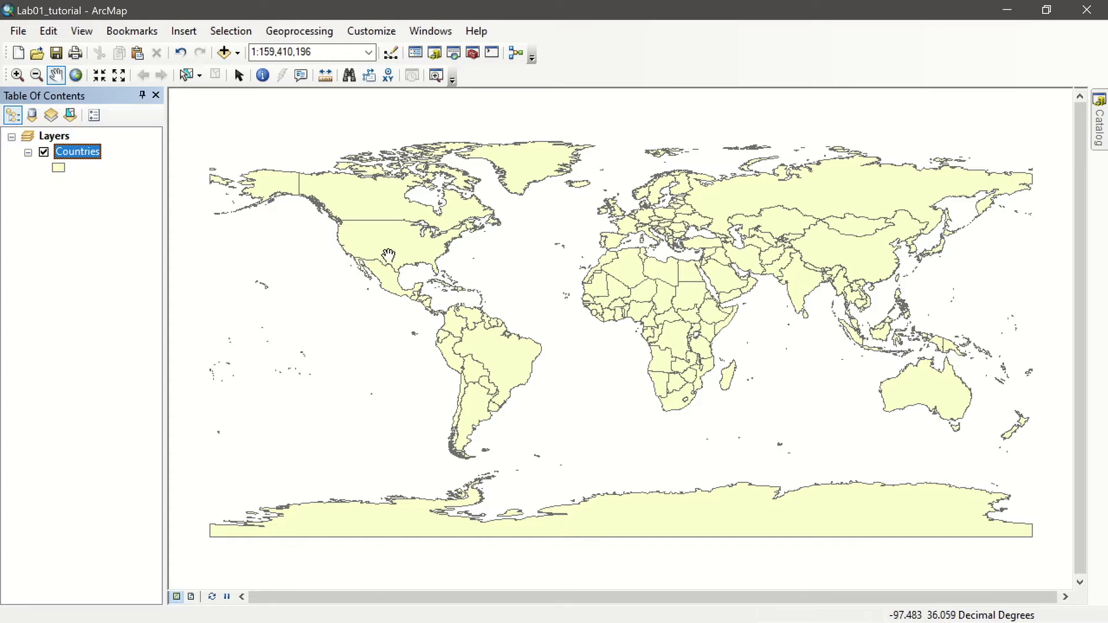
Explore the Countries layer by zooming in on Mexico and back out to a world view at 1:125,000,000
scroll(357, 257, down, 4)
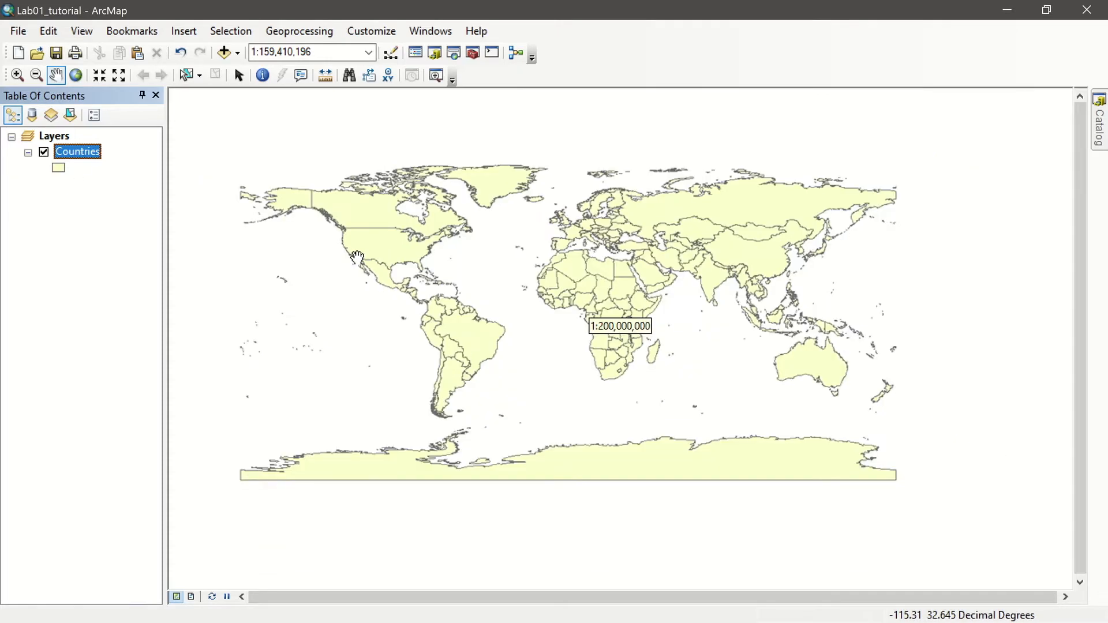
scroll(357, 257, down, 3)
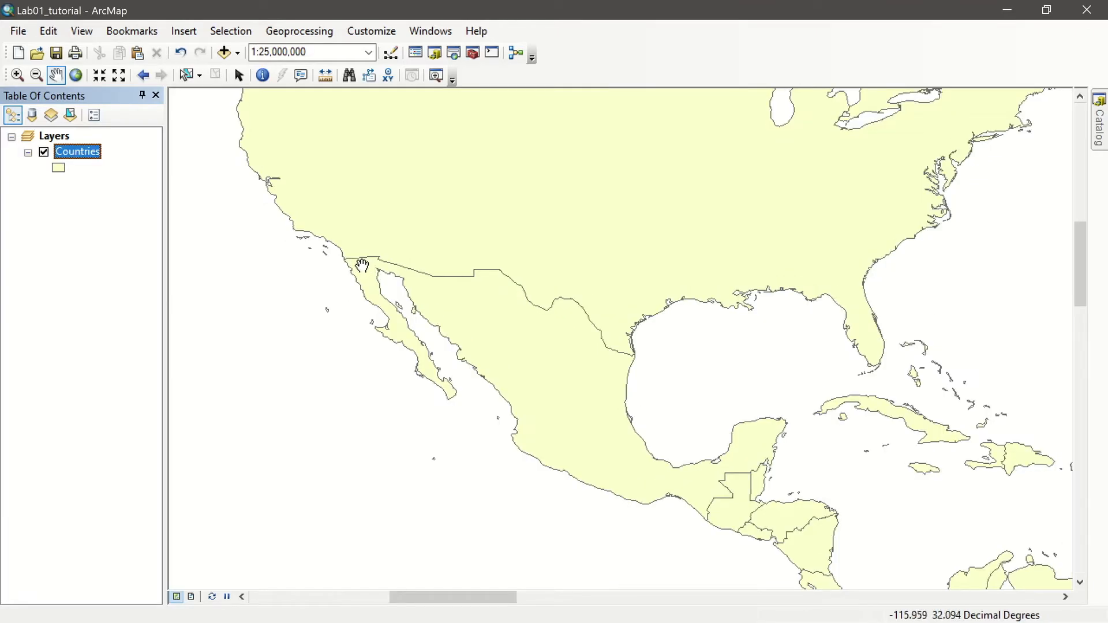
scroll(410, 316, down, 3)
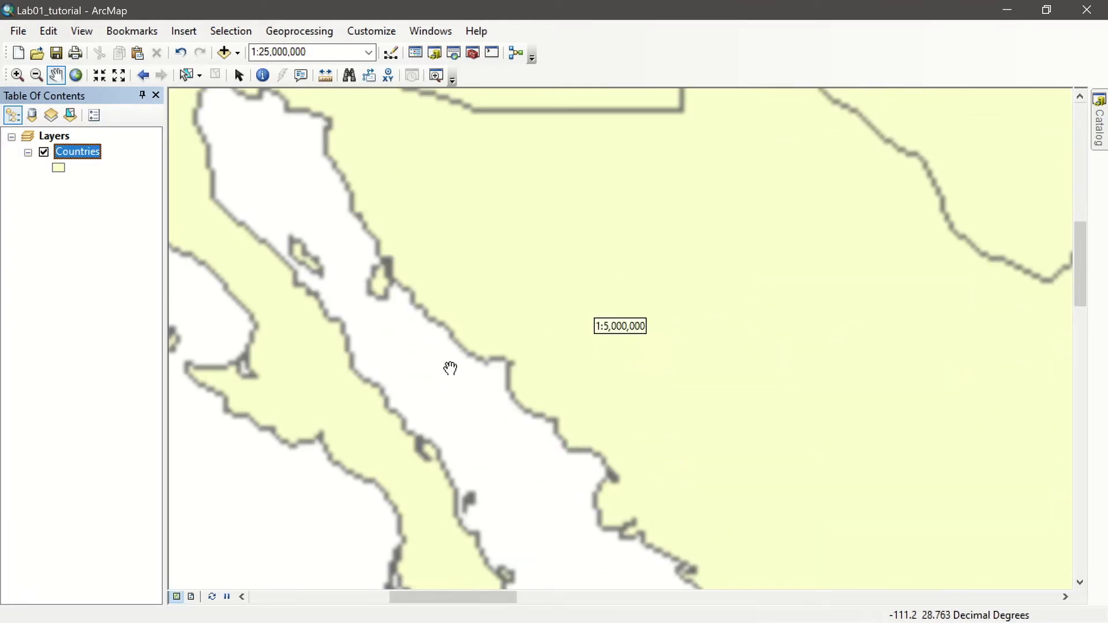
scroll(378, 344, up, 3)
scroll(377, 344, up, 4)
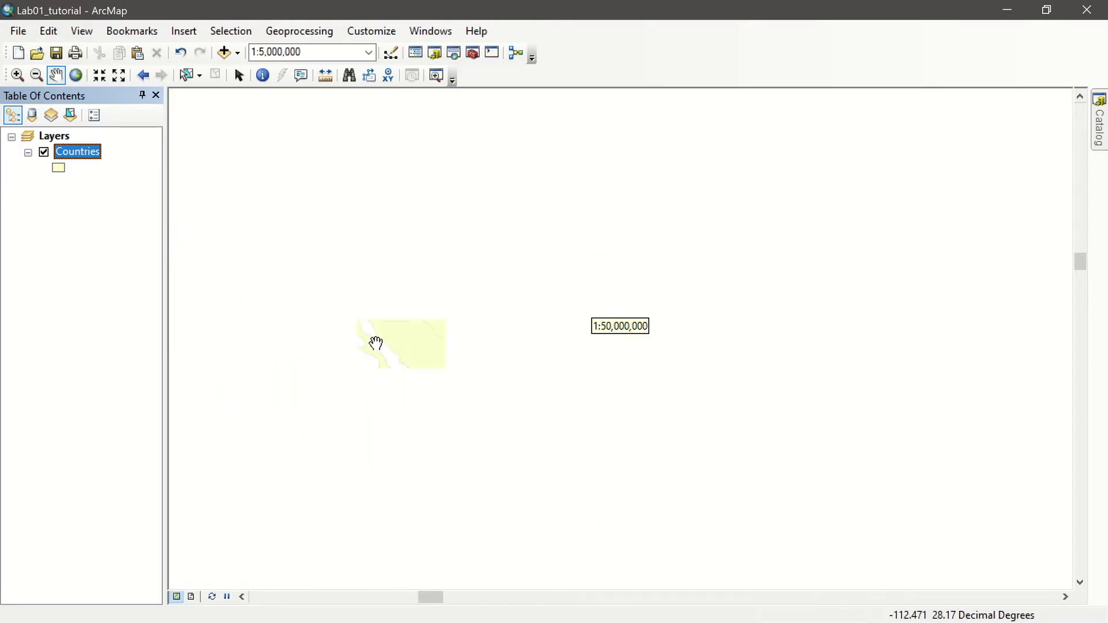
drag(497, 408, 376, 337)
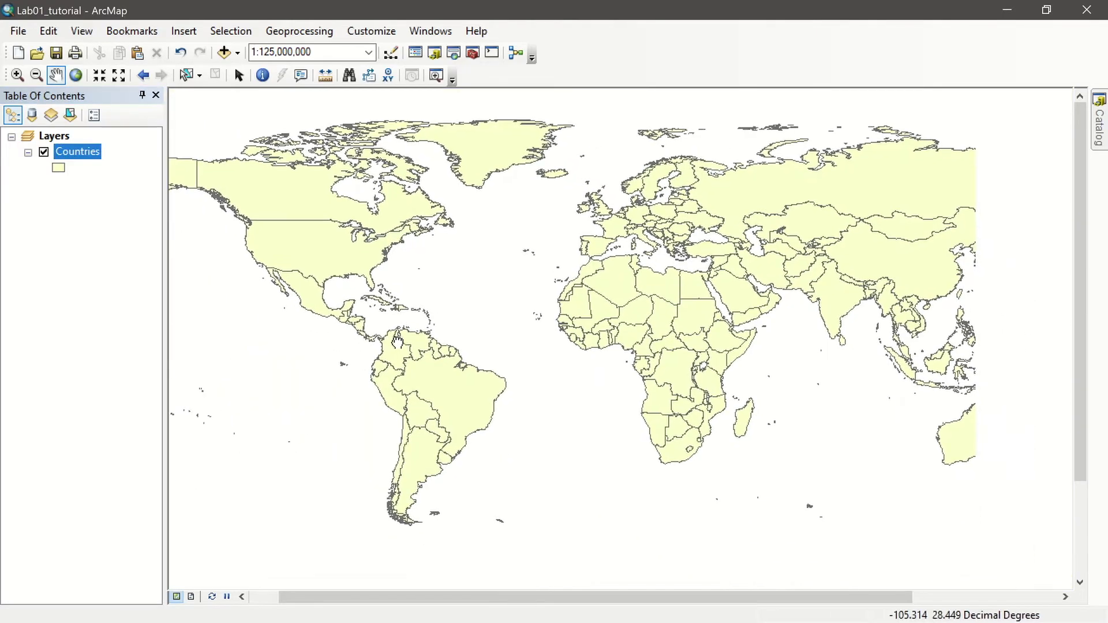
drag(565, 496, 568, 465)
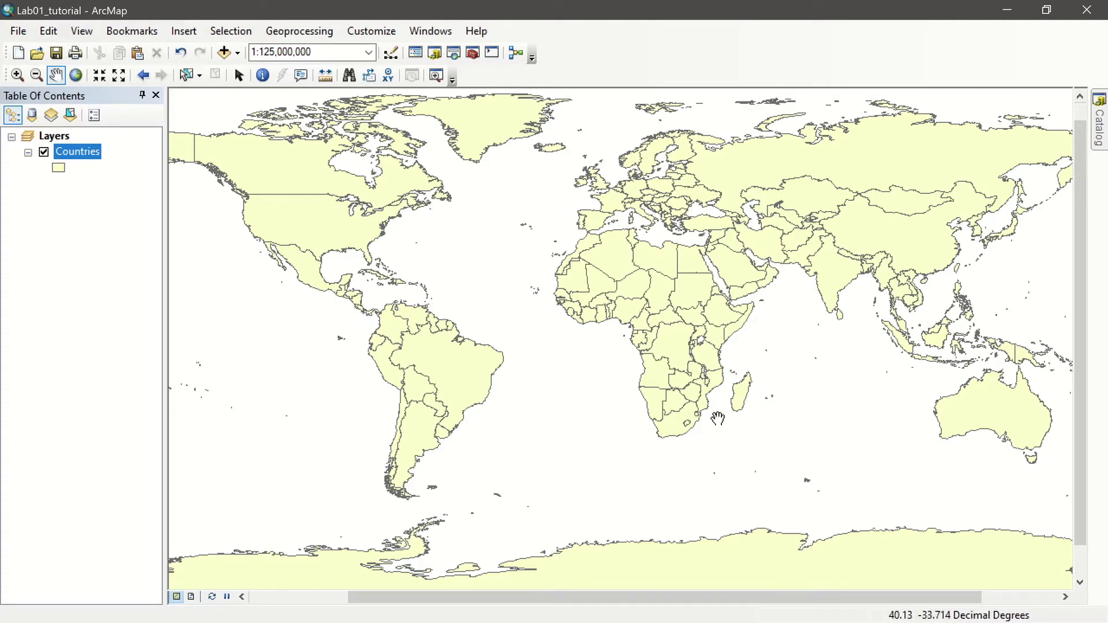
Choose a light green fill color for the Countries layer's single symbol
right_click(73, 155)
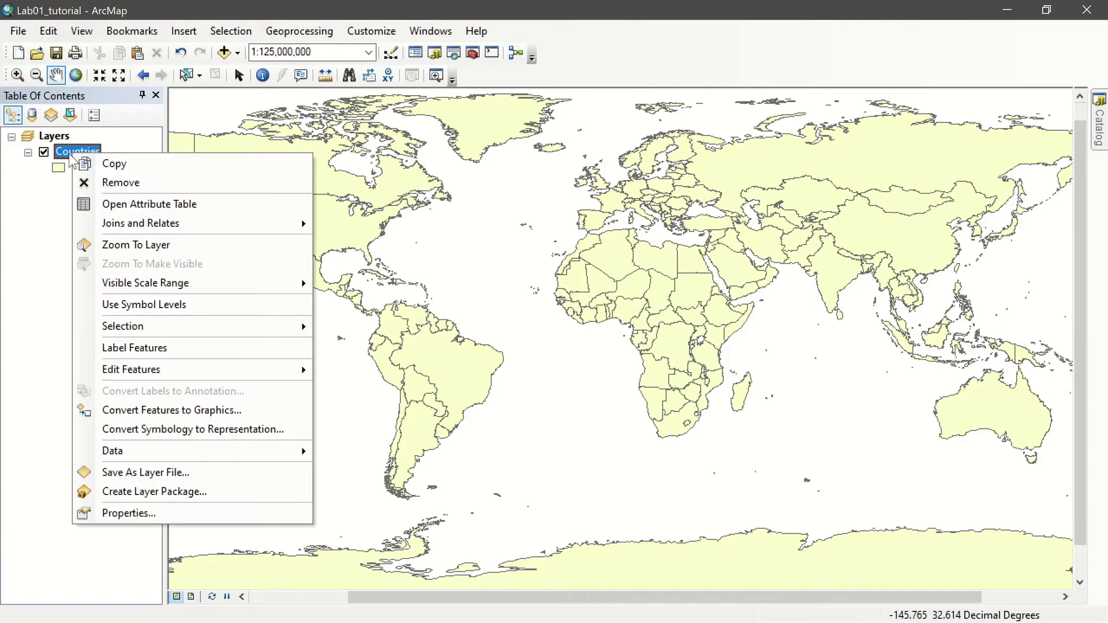
click(128, 513)
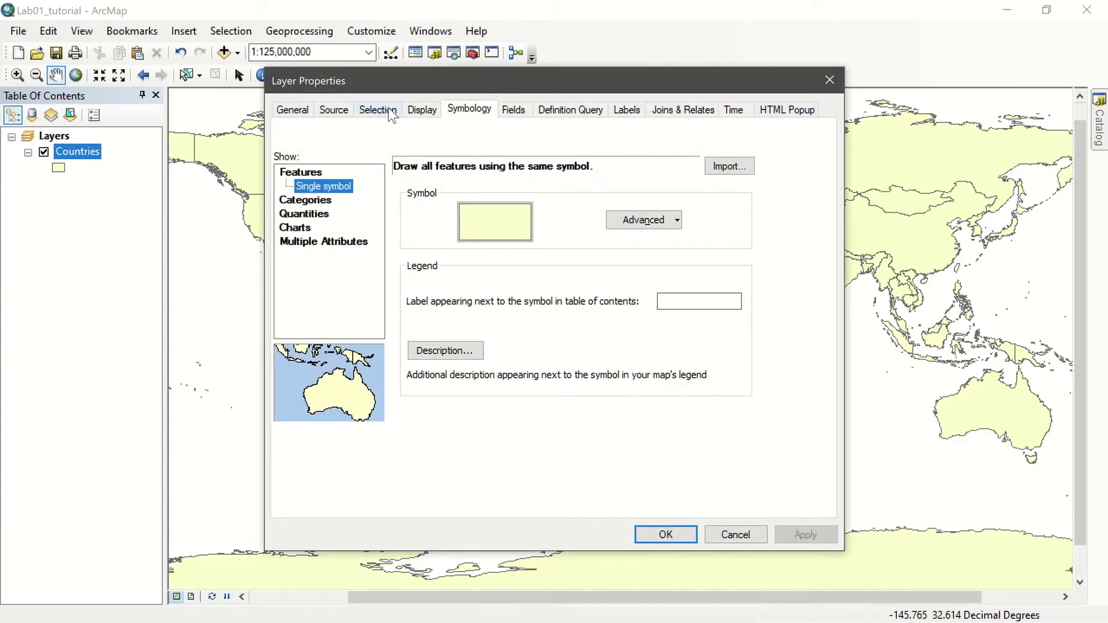
click(466, 108)
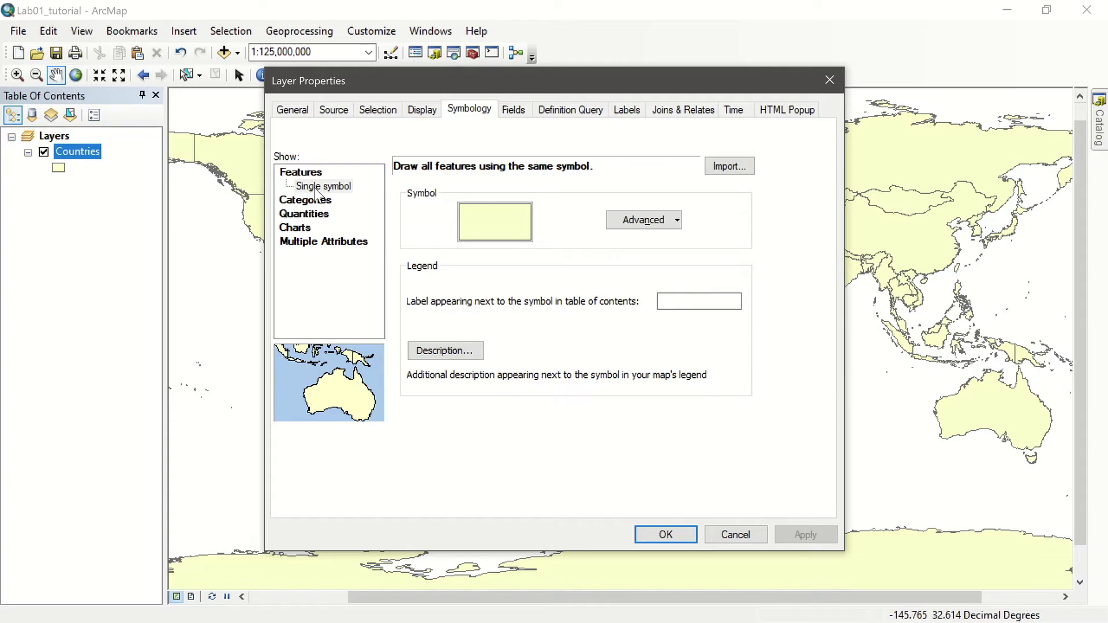
click(490, 227)
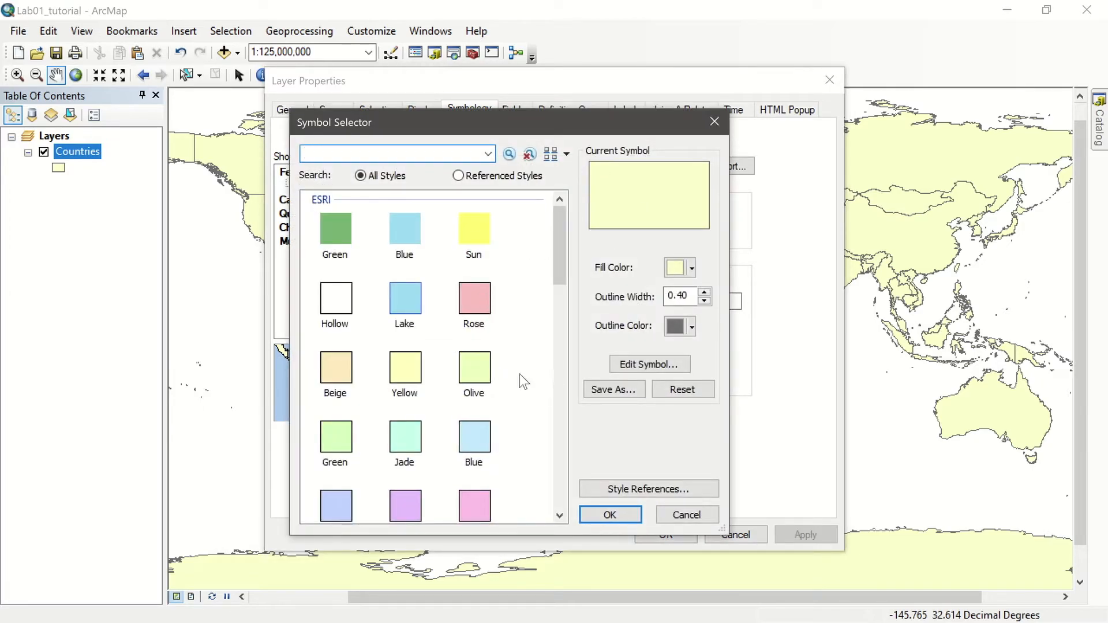
click(676, 268)
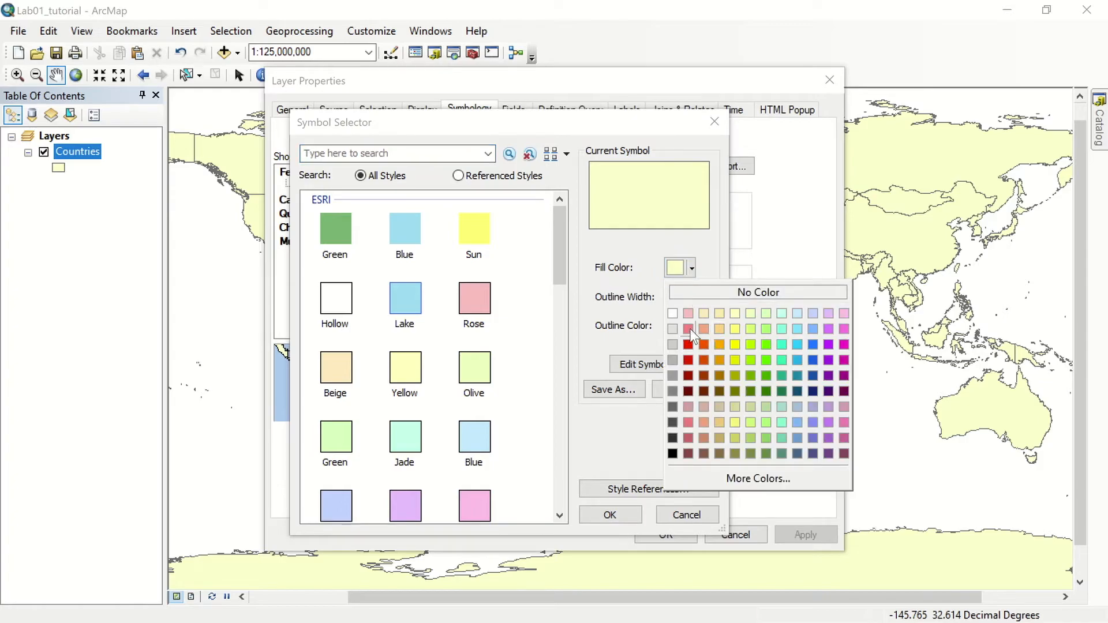
click(765, 329)
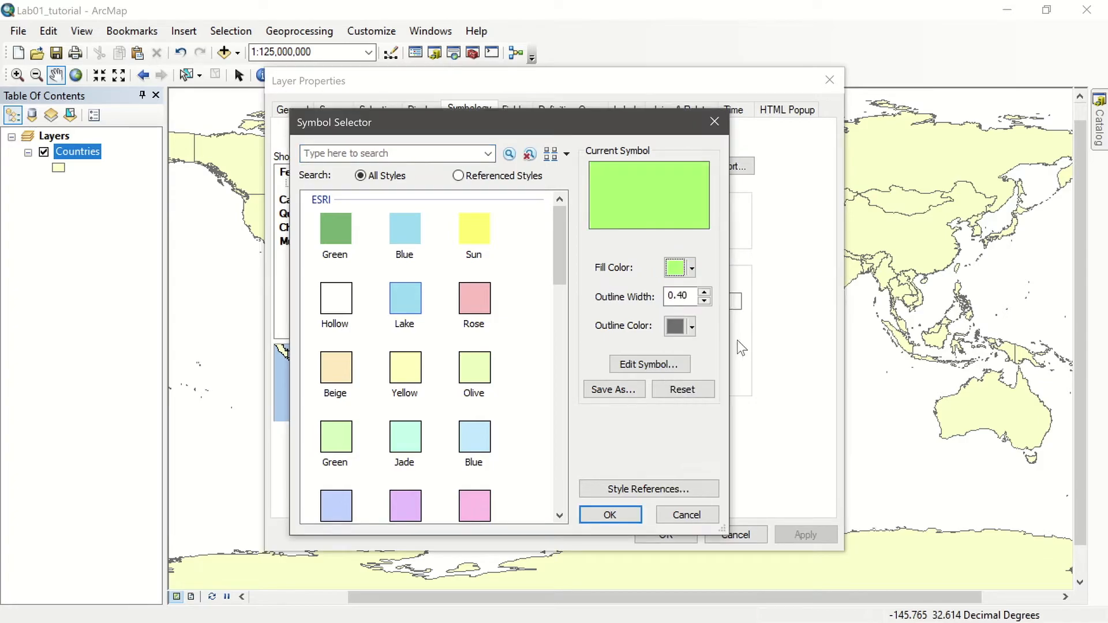
Give the Countries symbol a blue outline with a width of 2 and apply the symbology to the map
click(683, 326)
click(813, 419)
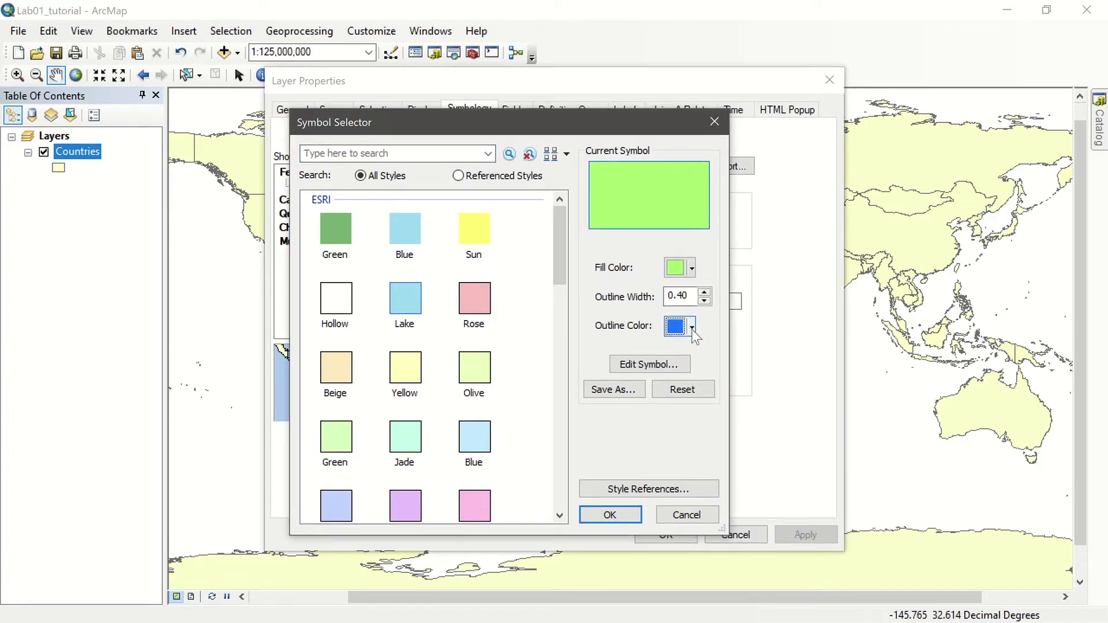
click(704, 292)
click(704, 292)
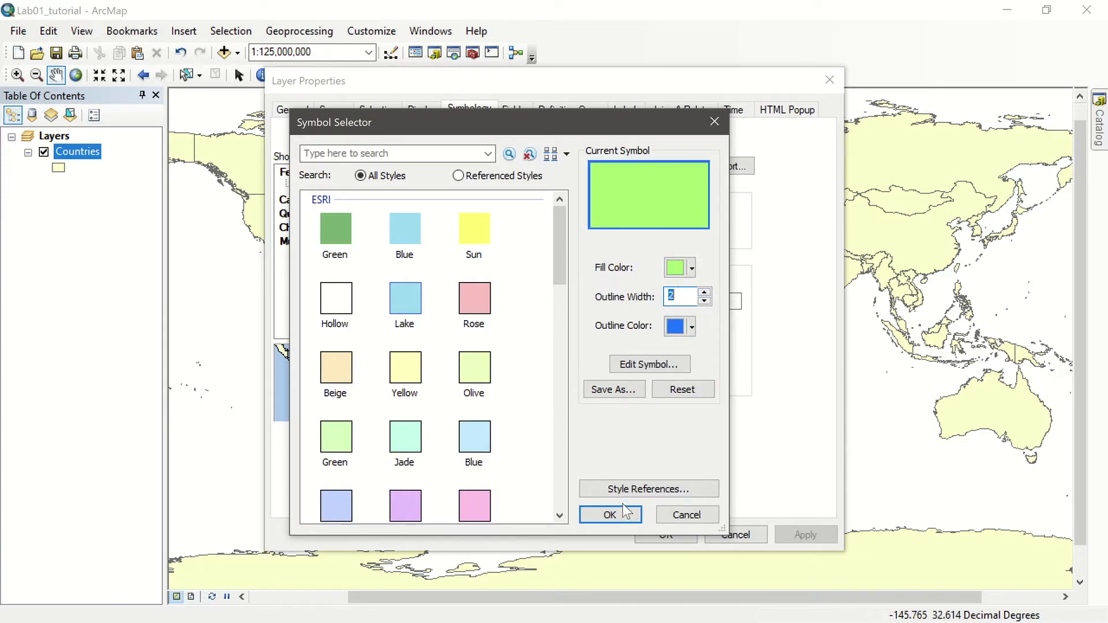
click(610, 514)
click(805, 535)
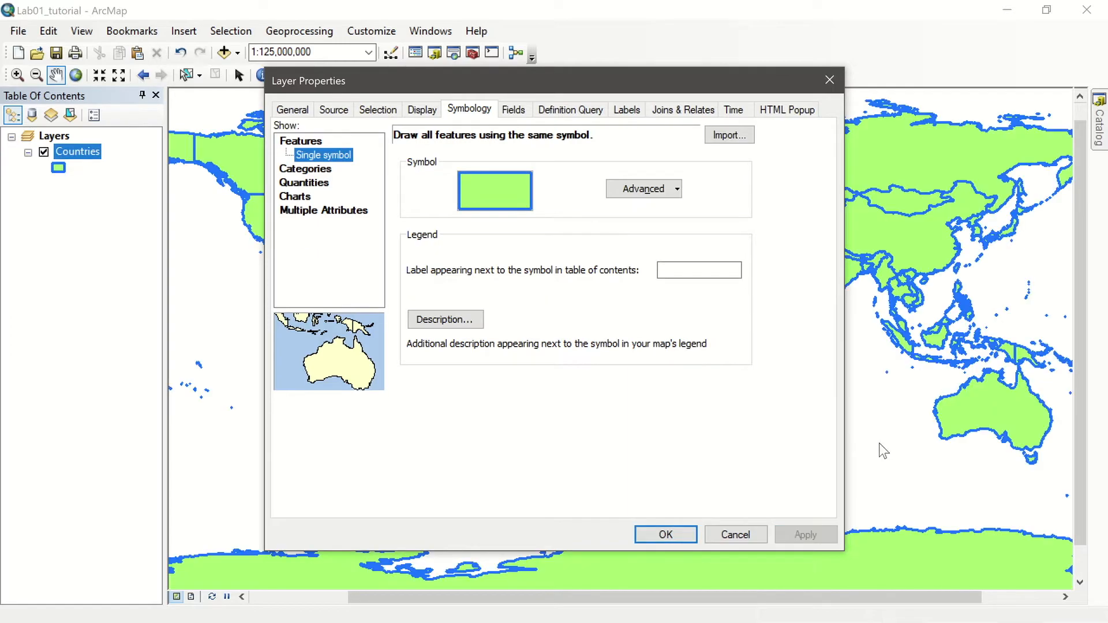
drag(732, 77, 511, 108)
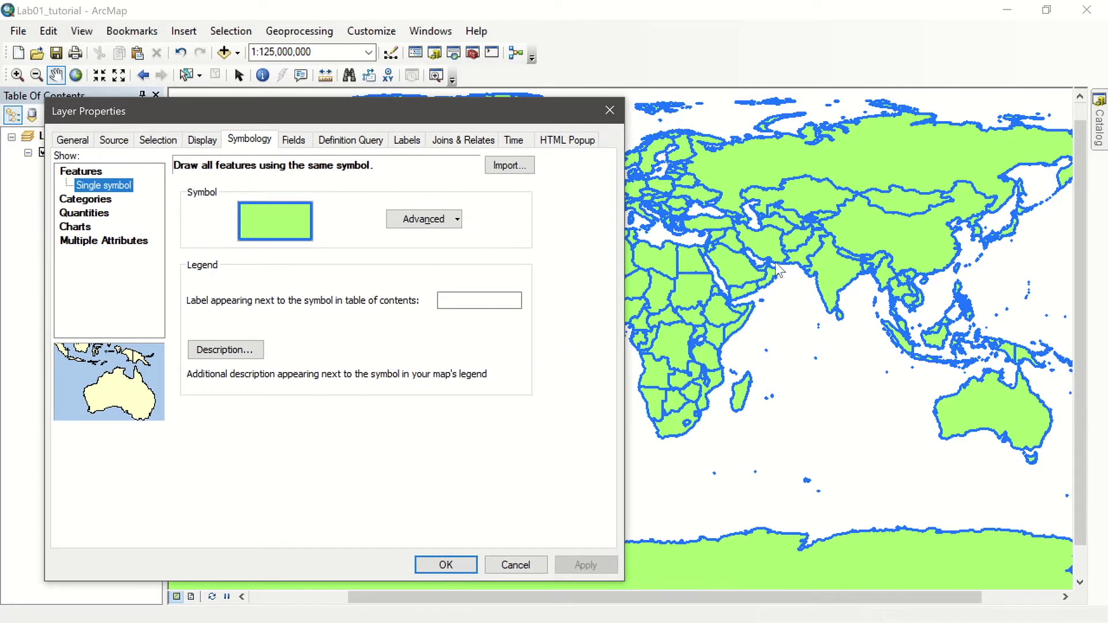
Categorize the Countries layer by unique values of the name field, add all values, and look through the listed countries
click(84, 199)
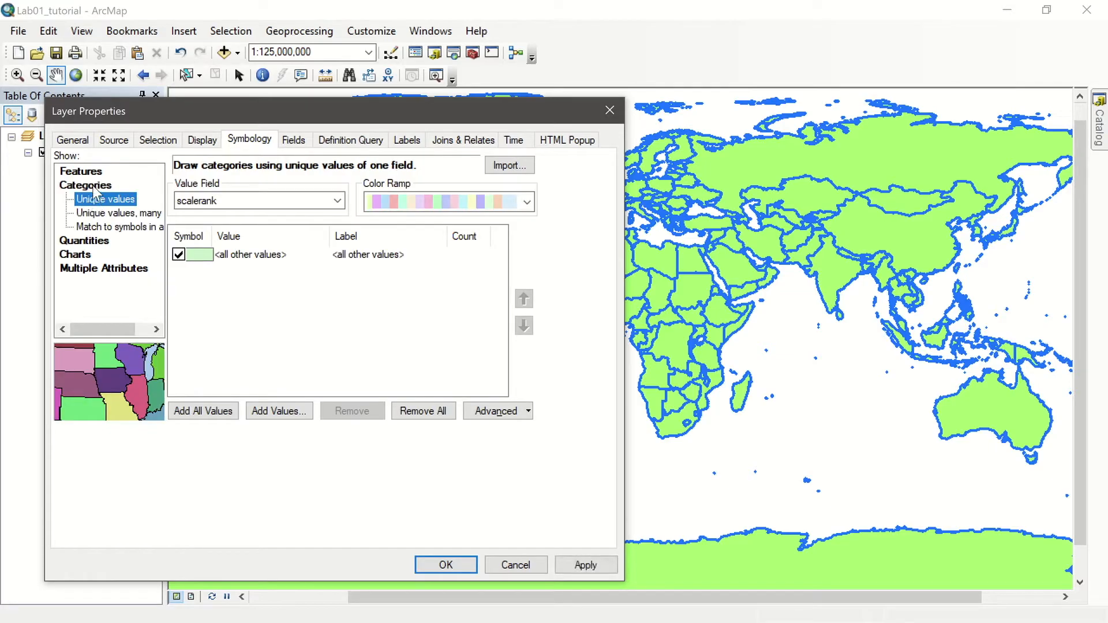
click(186, 203)
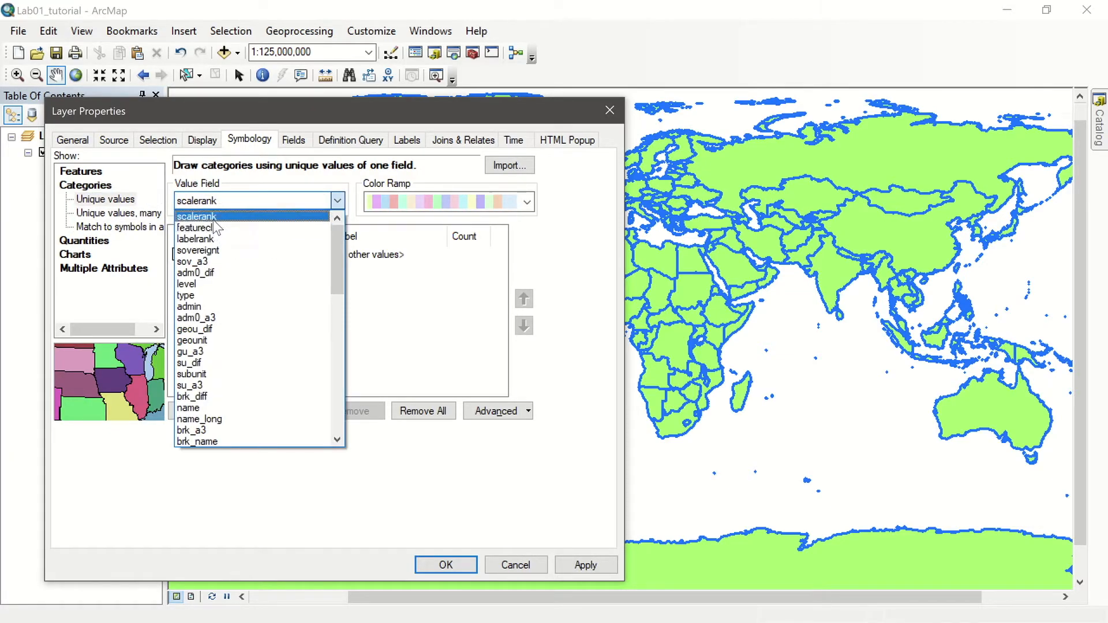
scroll(215, 231, down, 14)
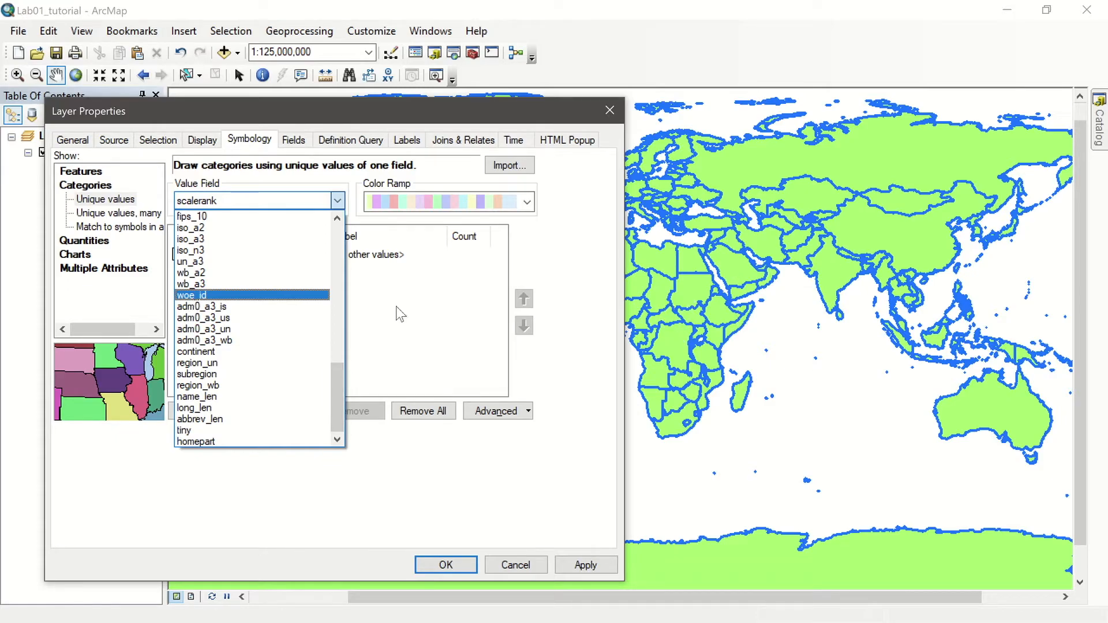
scroll(250, 302, up, 15)
scroll(214, 274, up, 1)
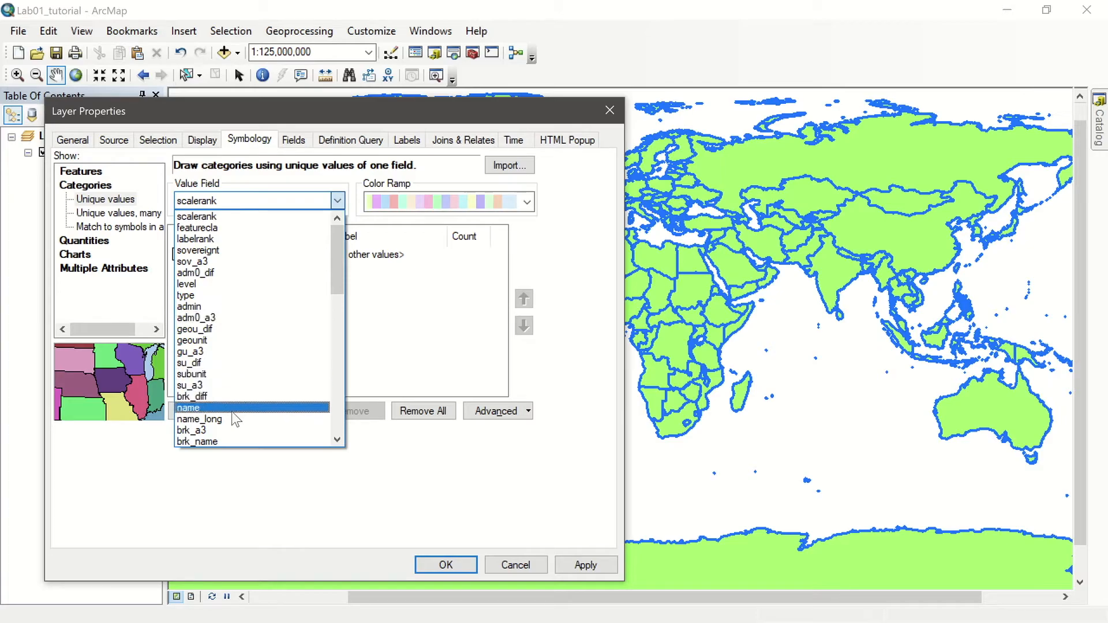
click(197, 410)
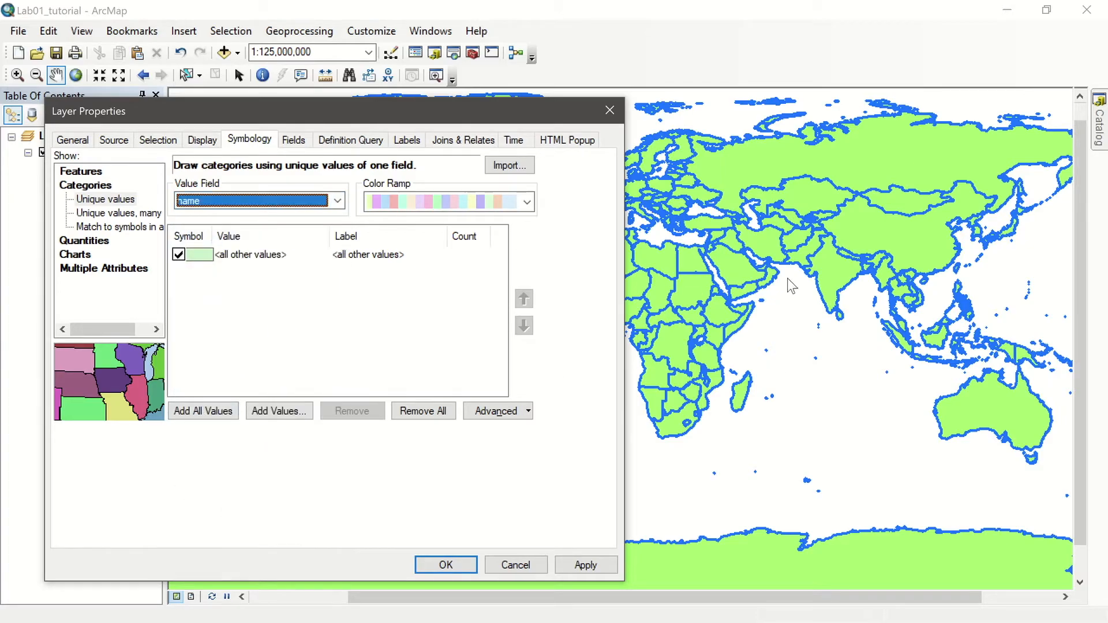
click(209, 413)
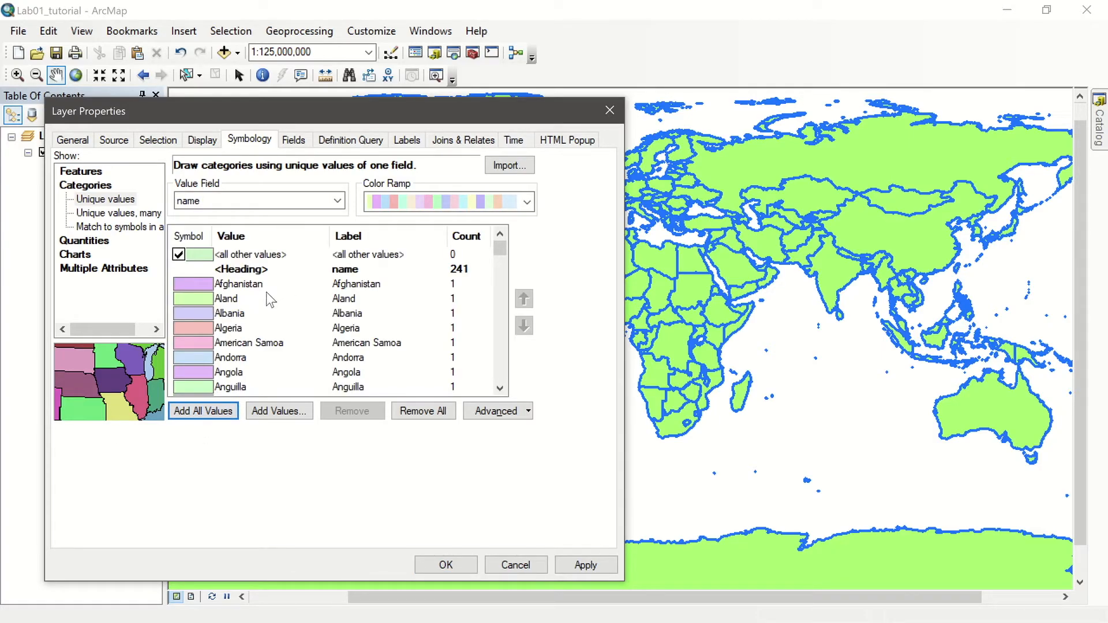
scroll(270, 300, down, 20)
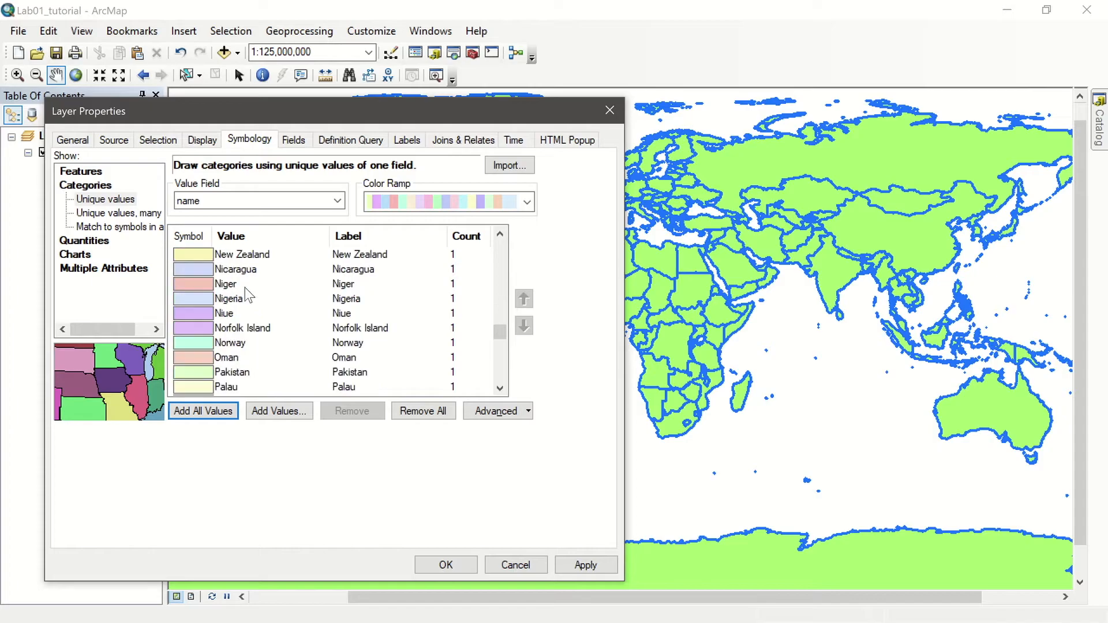
scroll(245, 287, down, 13)
drag(501, 360, 489, 247)
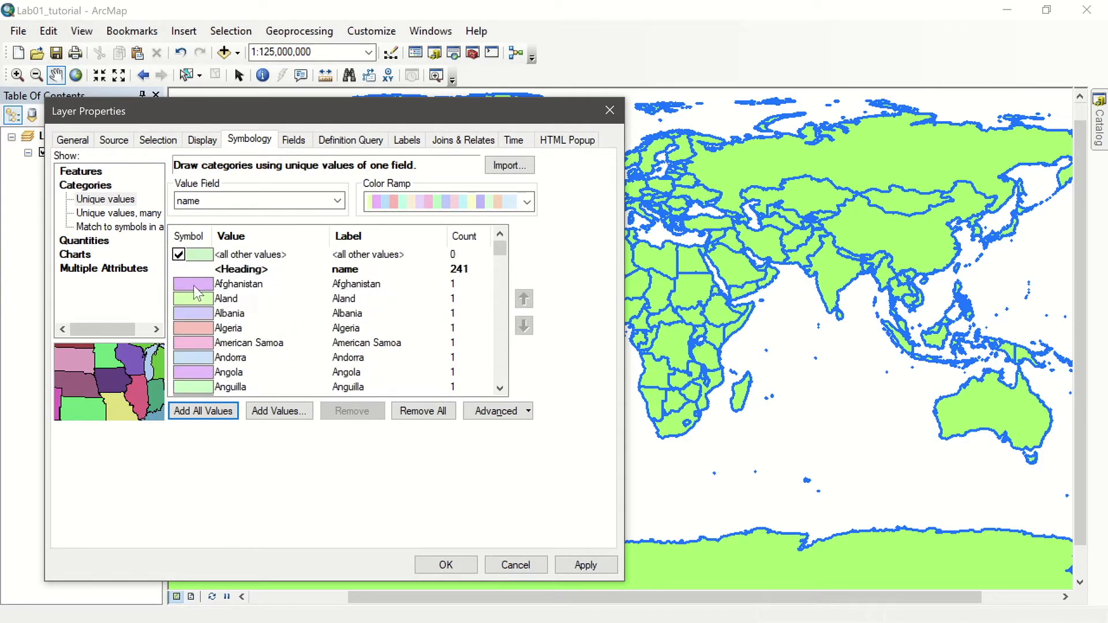
Recolor the Countries unique values with a teal and turquoise color ramp and apply it to the map
click(427, 202)
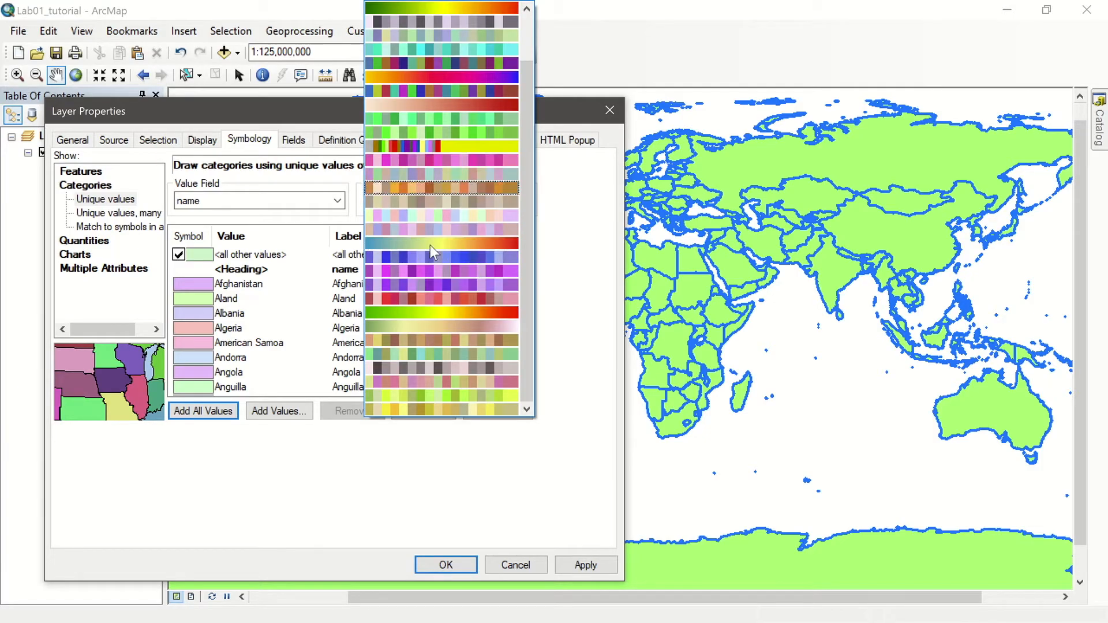
click(439, 229)
click(487, 205)
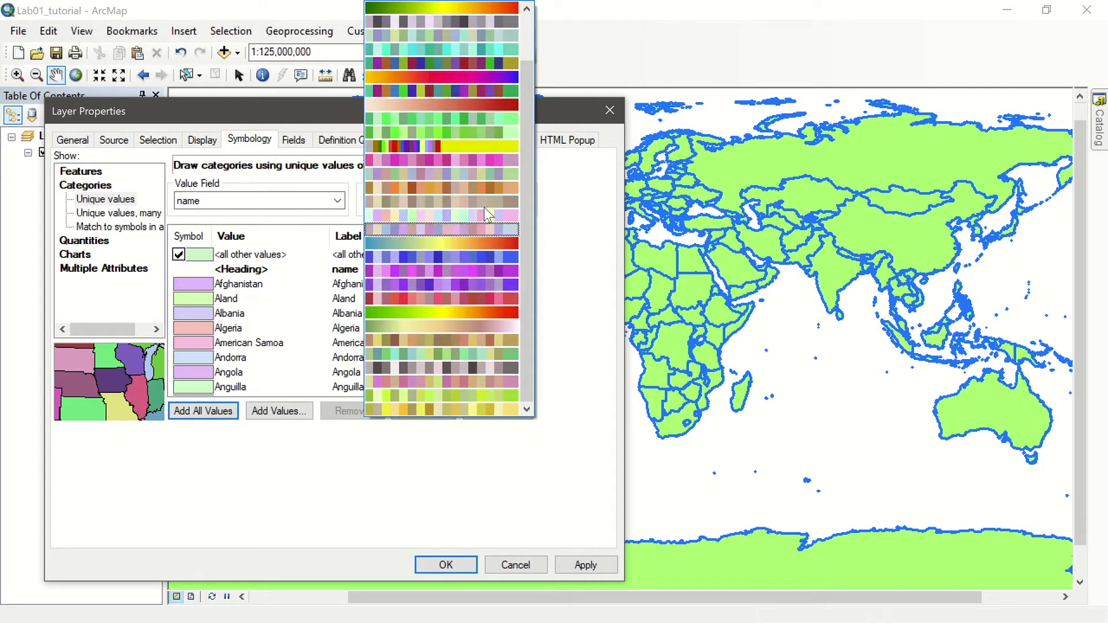
click(462, 49)
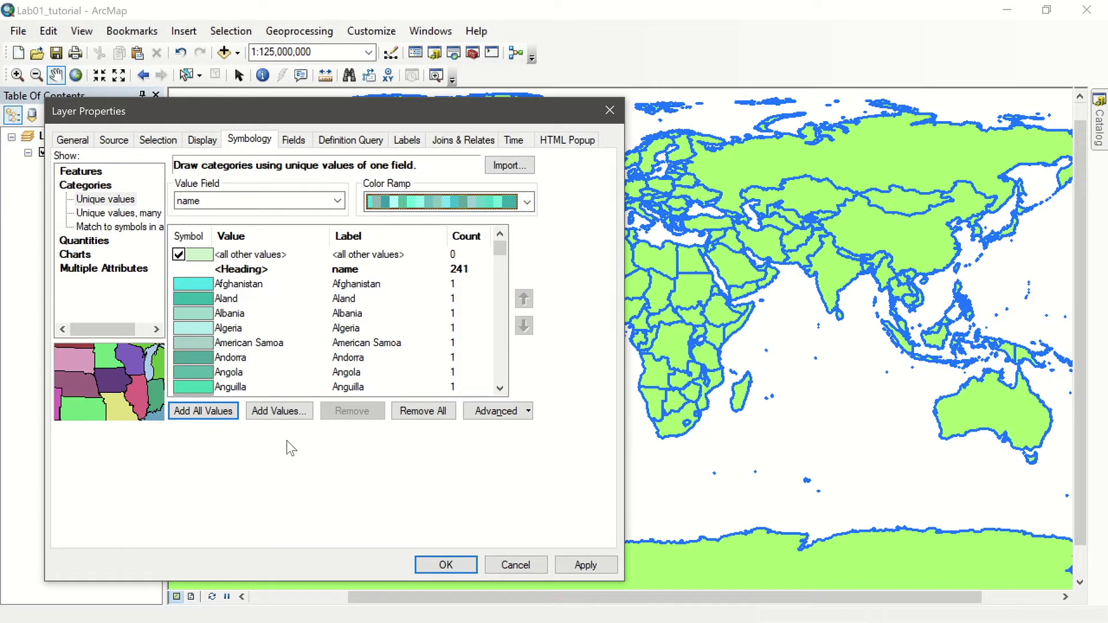
scroll(274, 312, down, 18)
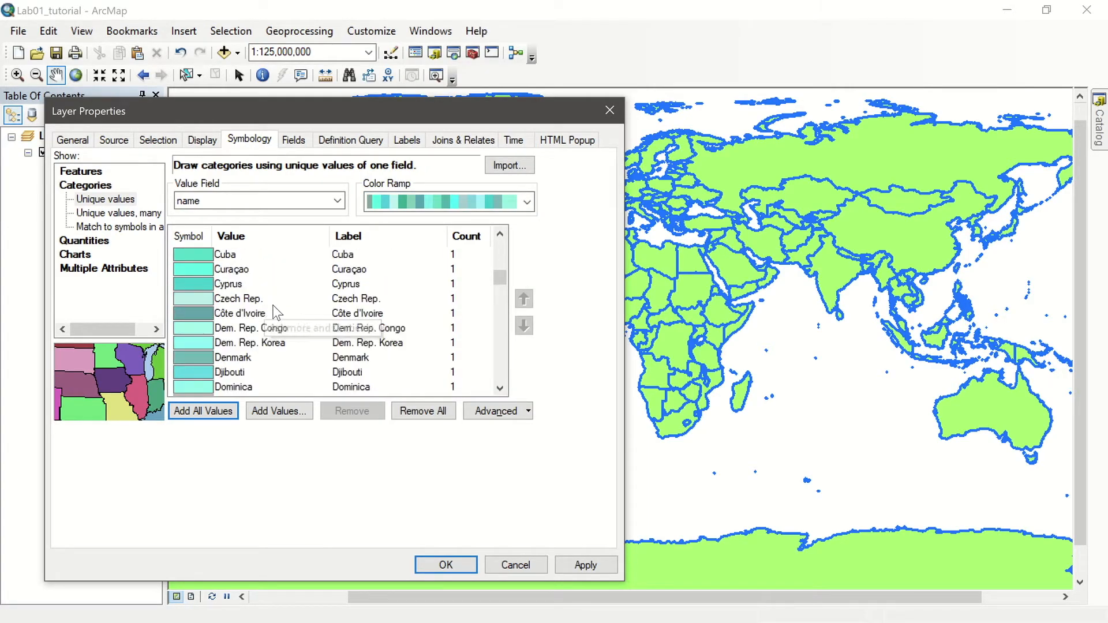
click(577, 566)
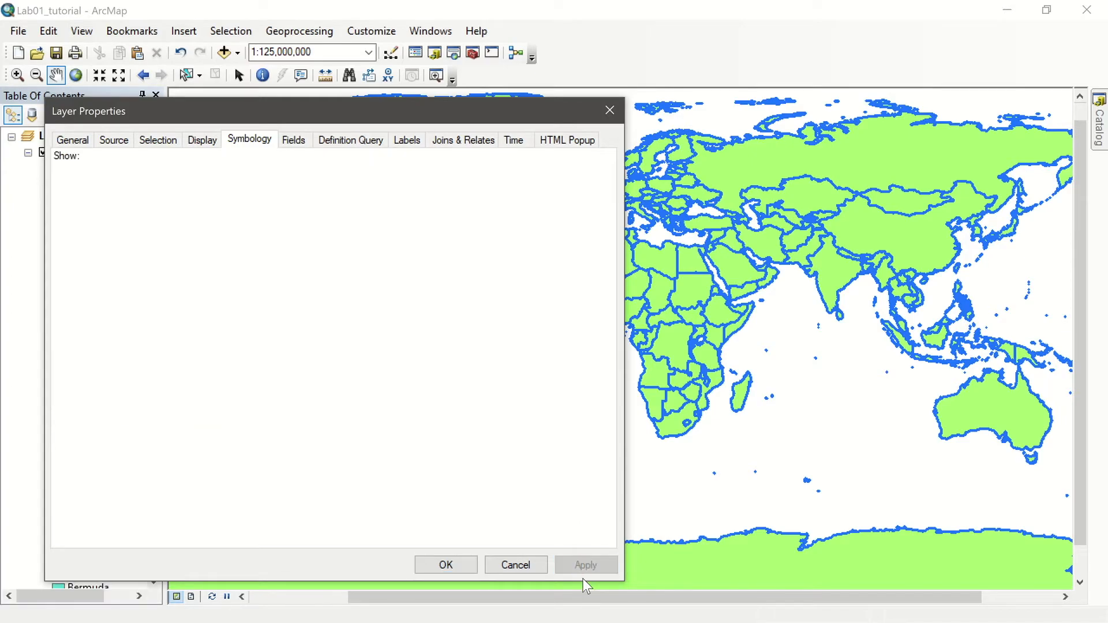
drag(520, 113, 502, 127)
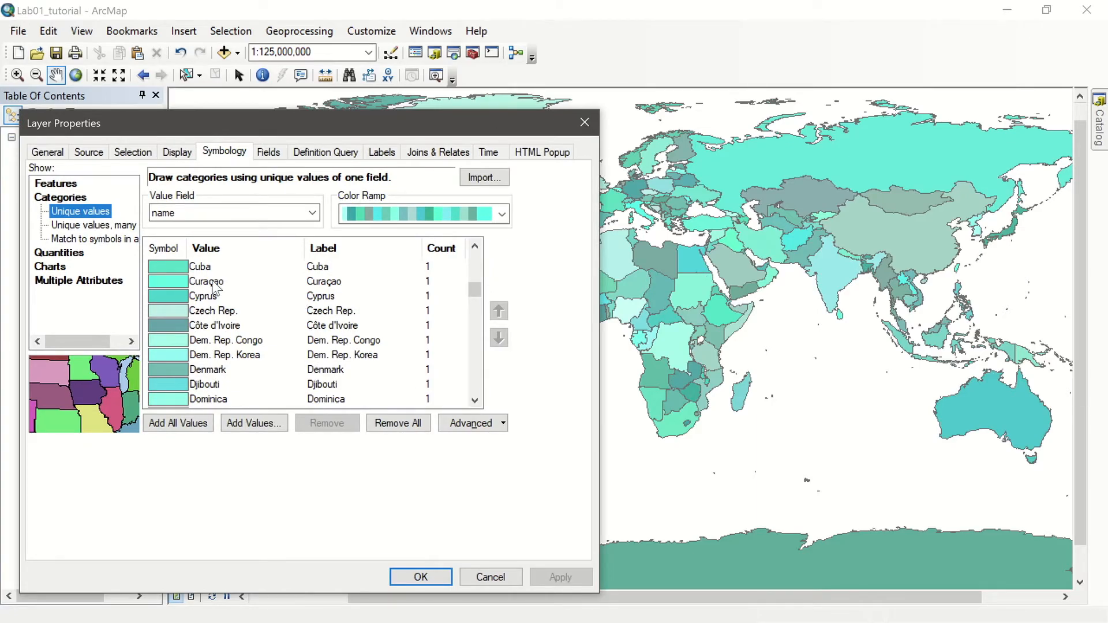
Categorize the Countries layer by the continent field, add all values, and apply the symbology to view it on the map
click(268, 216)
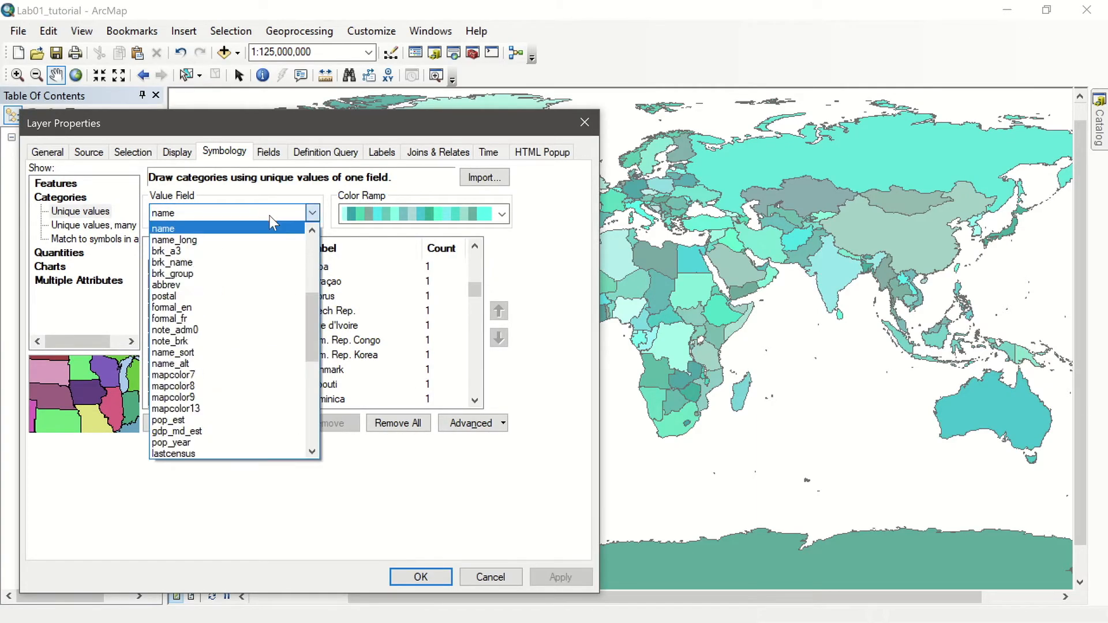
scroll(242, 316, down, 6)
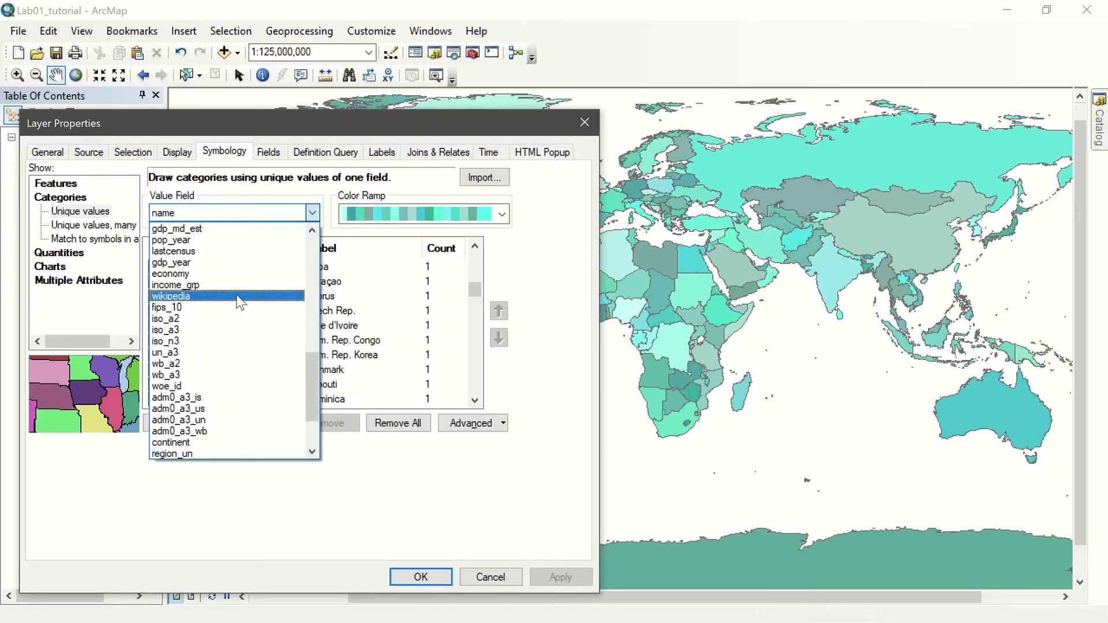
scroll(230, 298, down, 3)
click(231, 363)
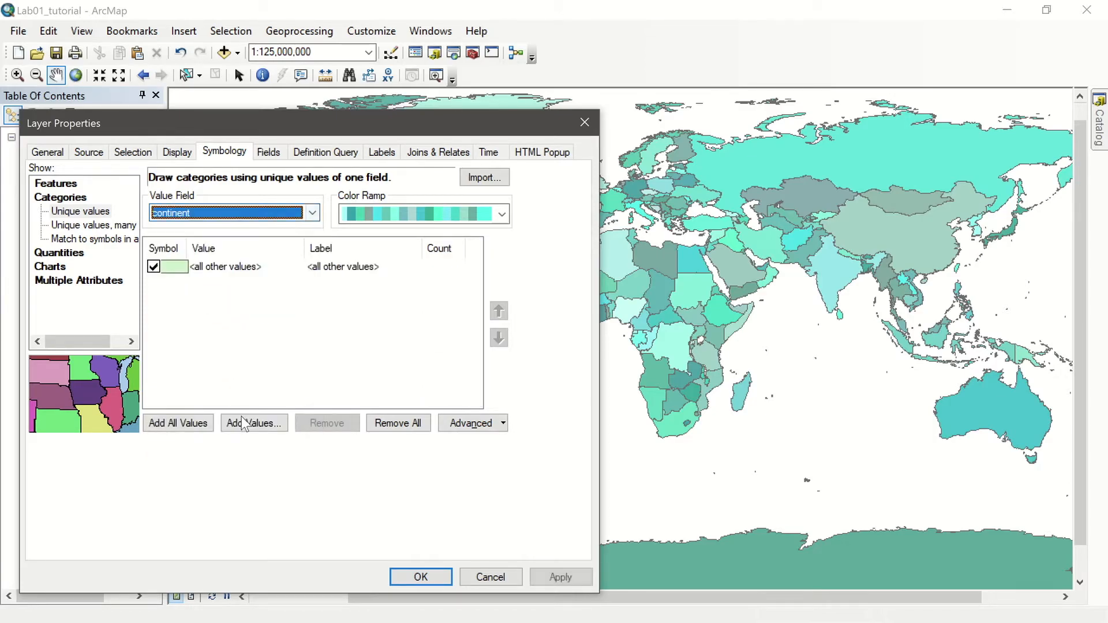
click(197, 424)
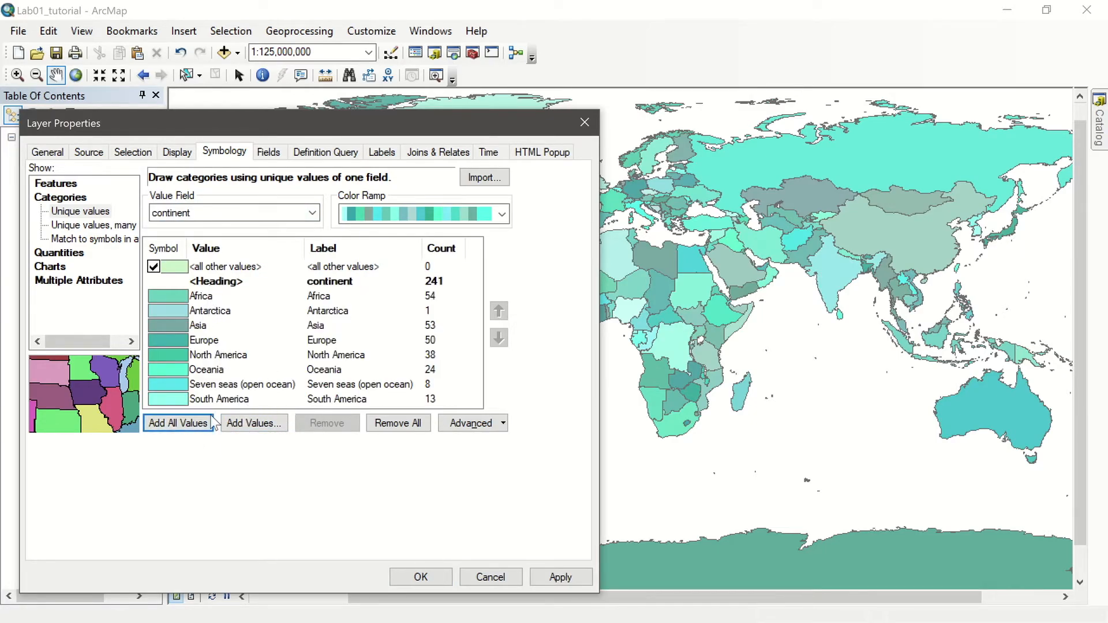
click(559, 577)
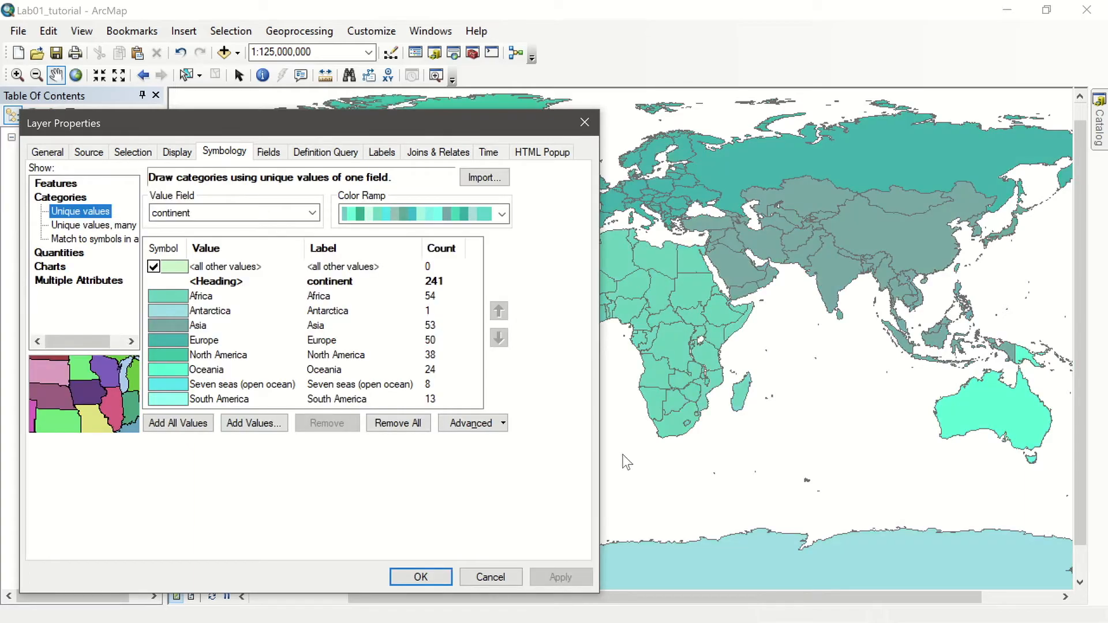
drag(452, 121, 446, 354)
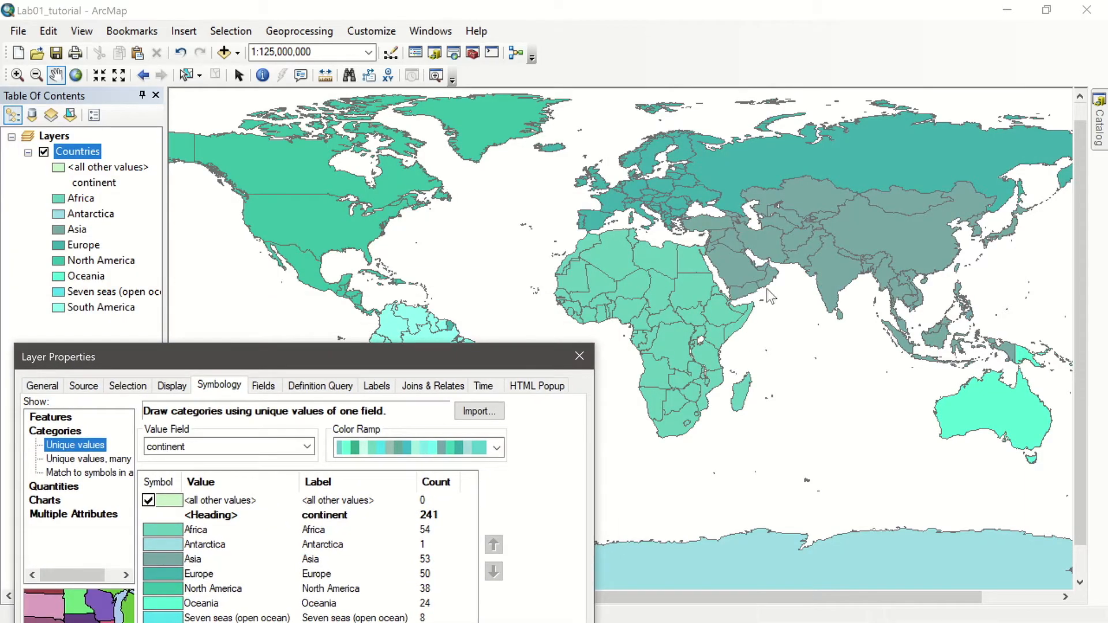
drag(526, 357, 522, 139)
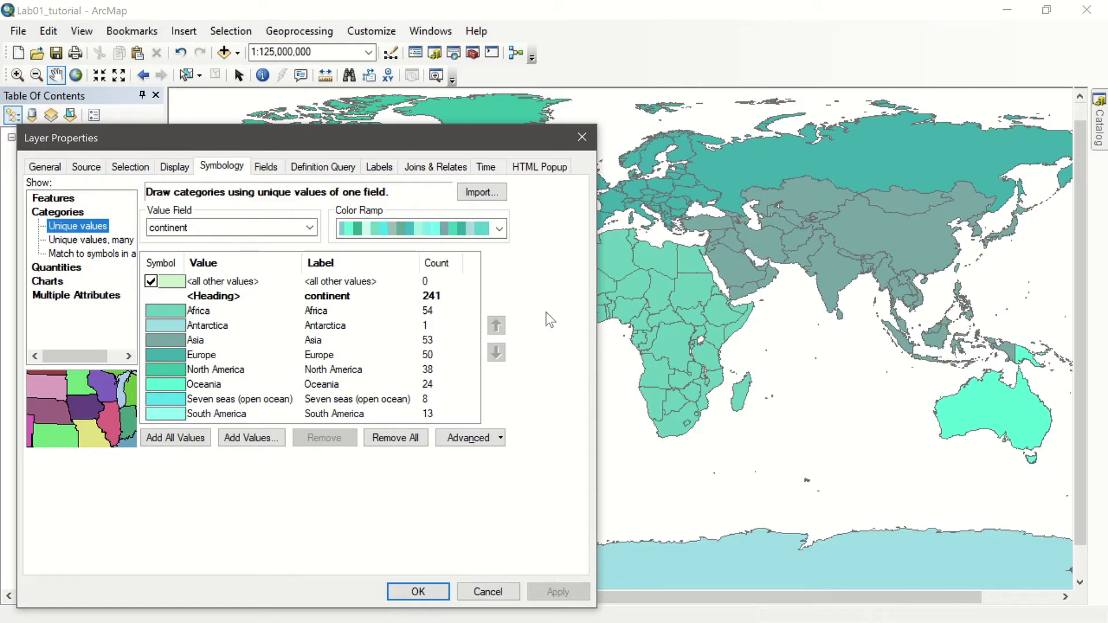
Set the Countries layer to graduated colors based on the pop_est field with 7 classes
click(63, 268)
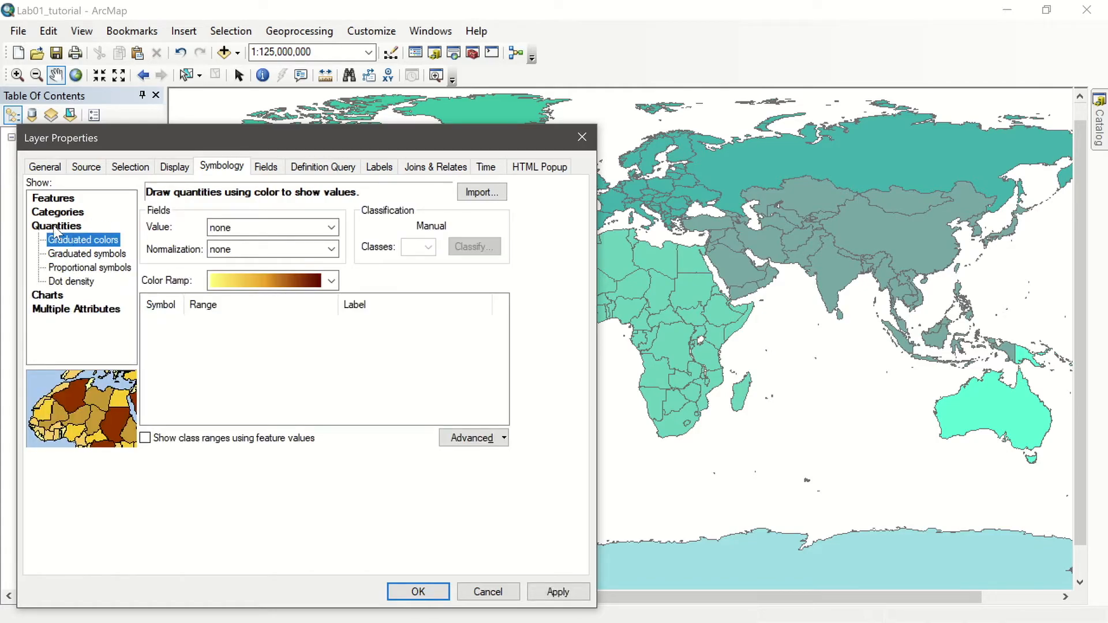
click(331, 227)
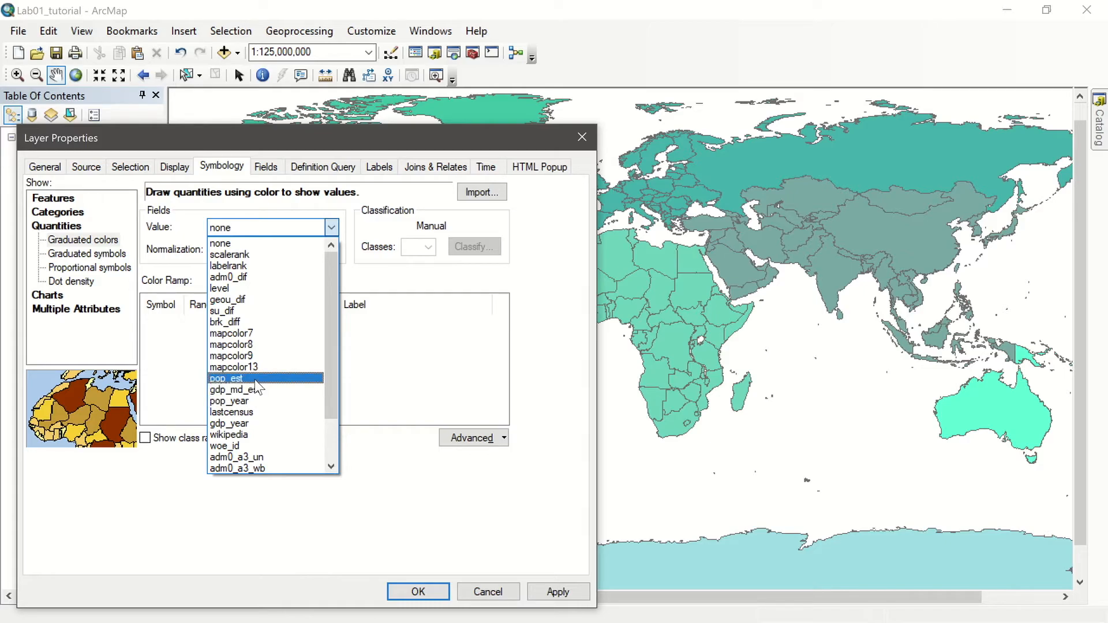
click(255, 381)
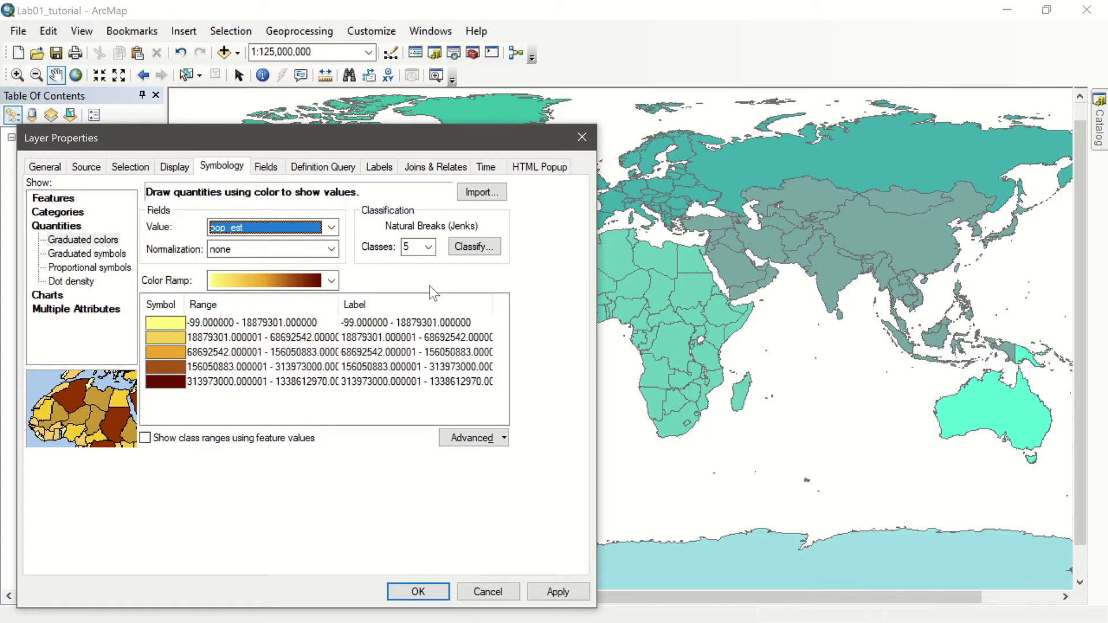
click(428, 247)
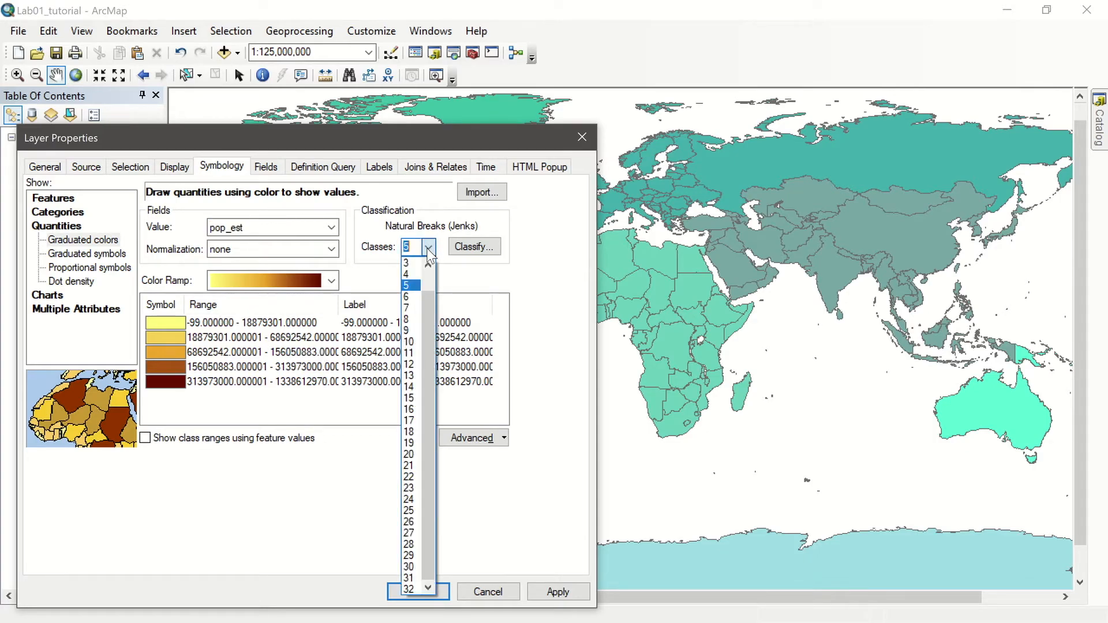
click(410, 308)
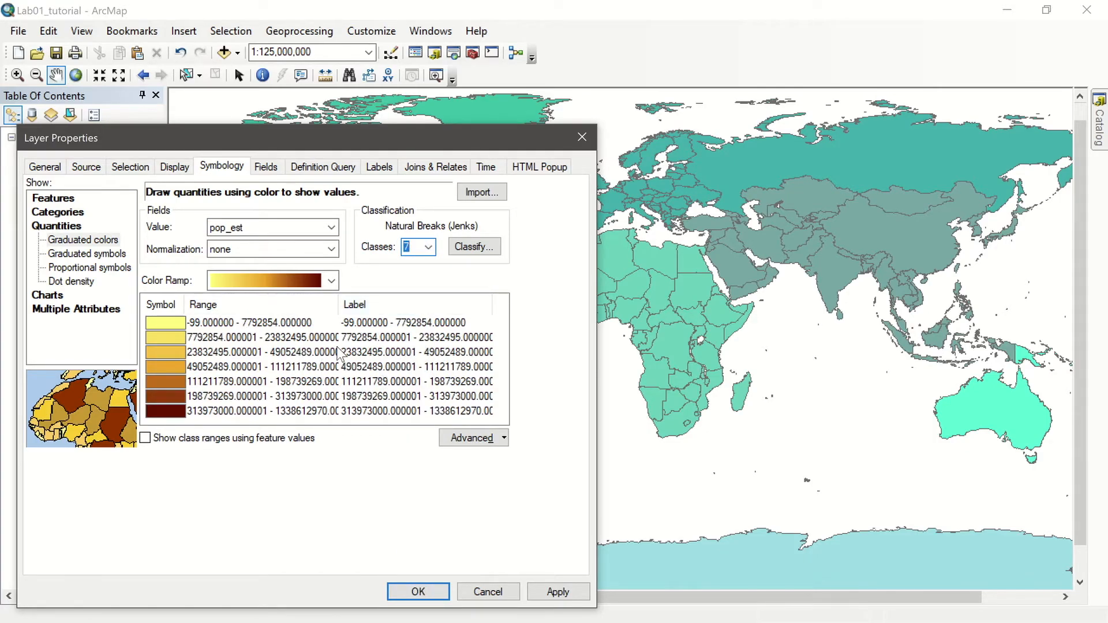
Choose a light pink to dark red color ramp for the population classes and apply it to the map
click(279, 281)
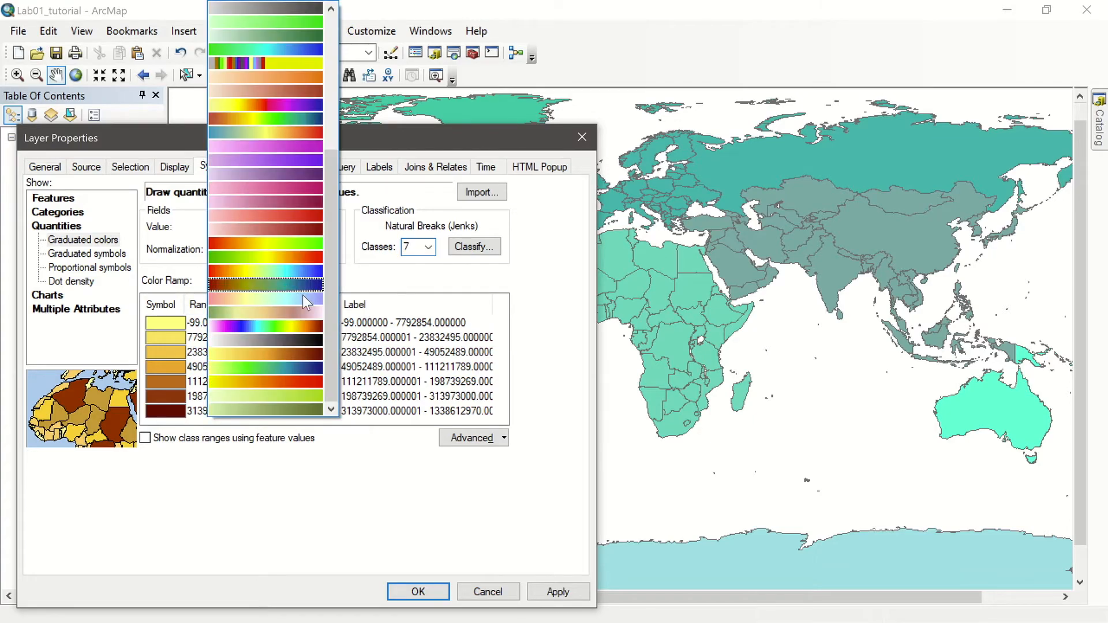
scroll(296, 232, up, 5)
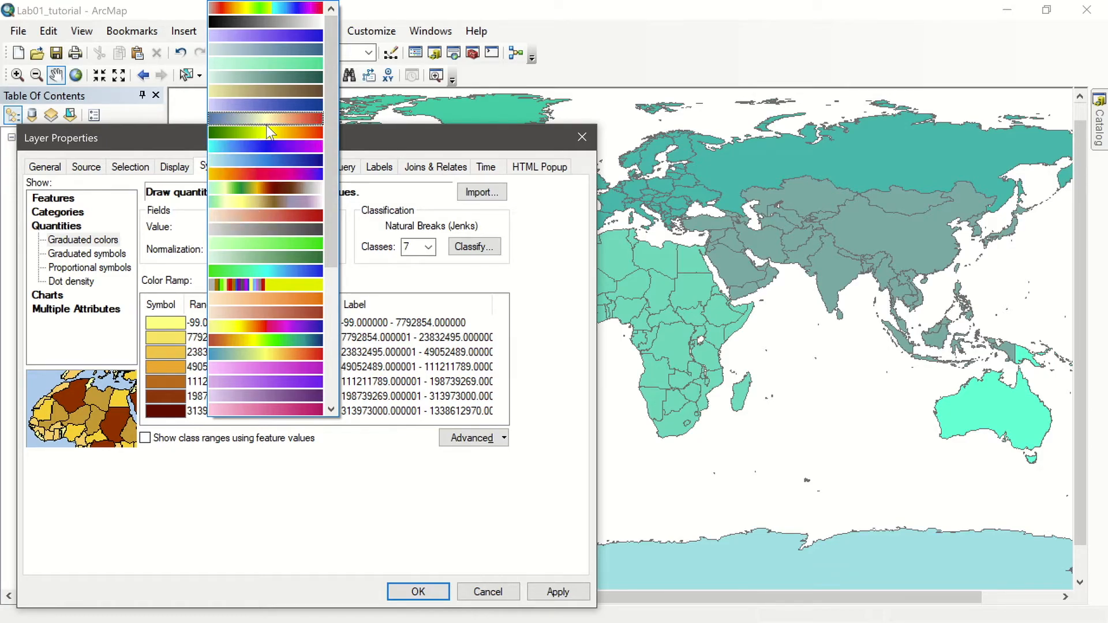
scroll(279, 150, down, 5)
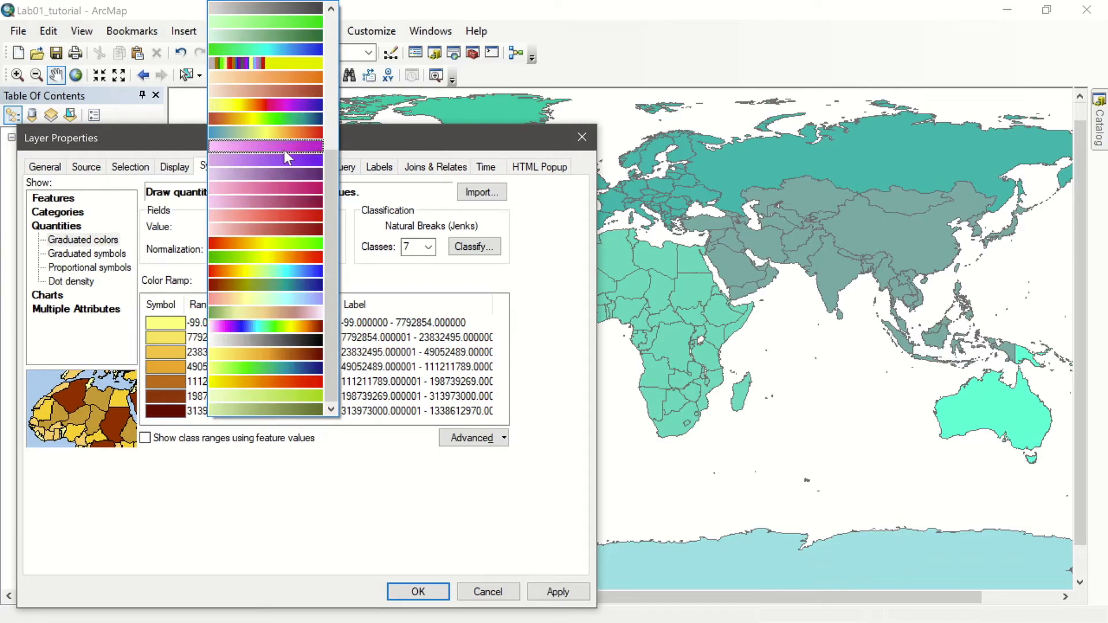
click(272, 231)
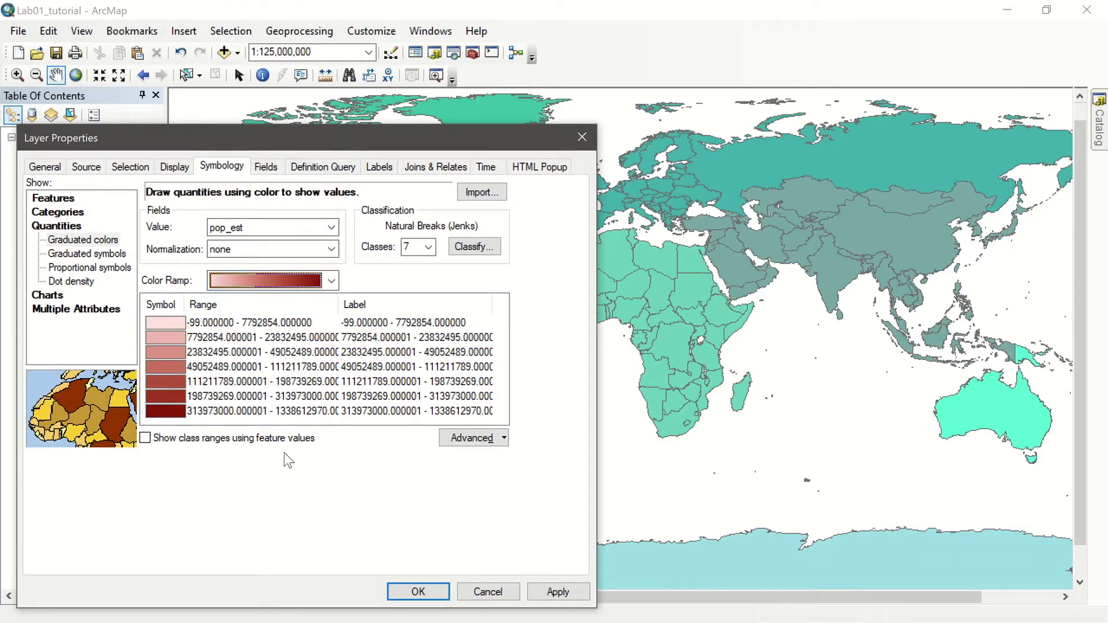
click(546, 594)
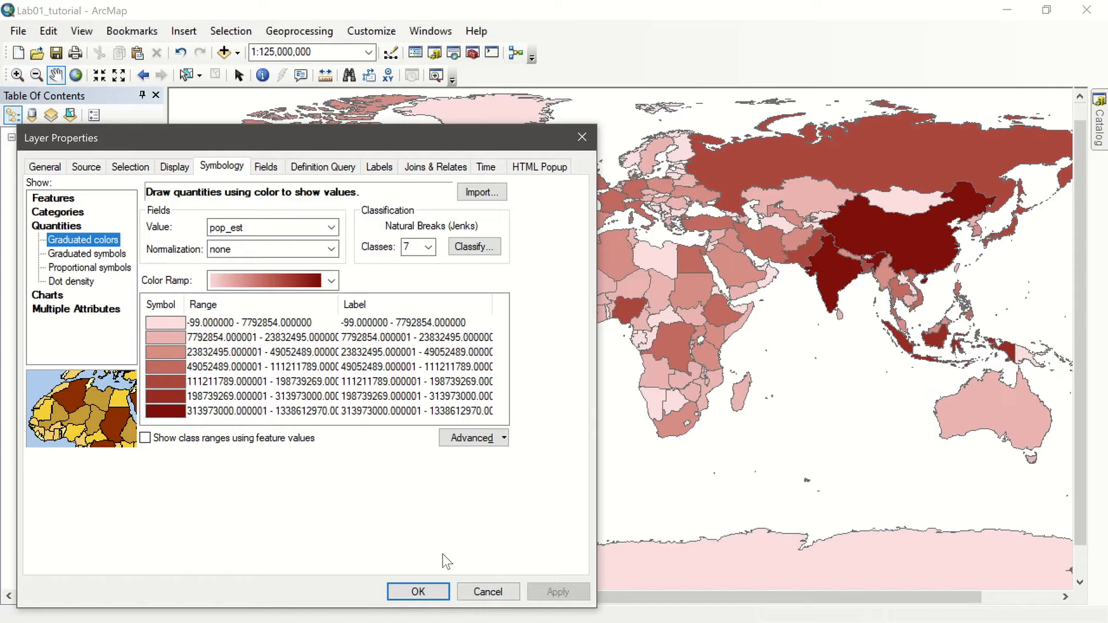
drag(369, 143, 393, 124)
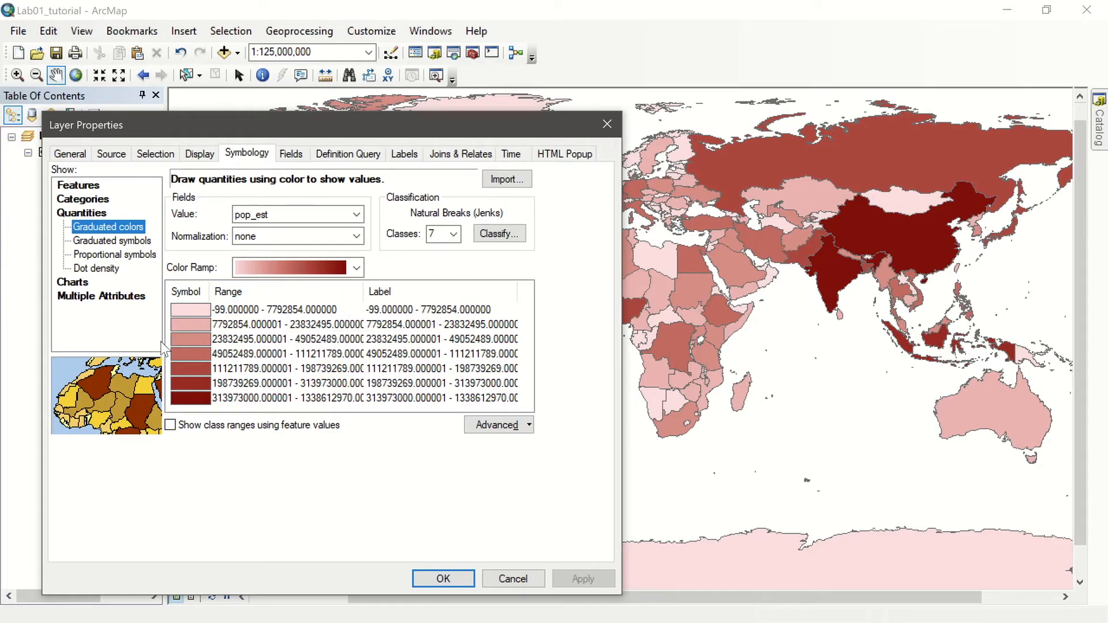
Return the Countries layer to a single symbol using the light Green preset with a 0.40 black outline, then apply and close the layer properties
click(80, 185)
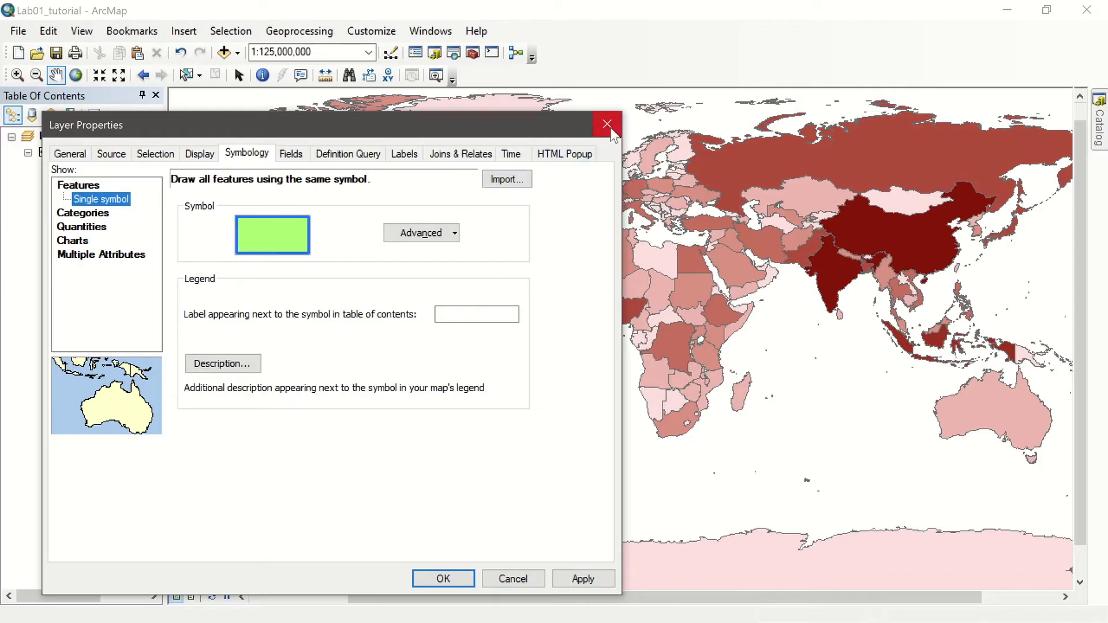
click(292, 239)
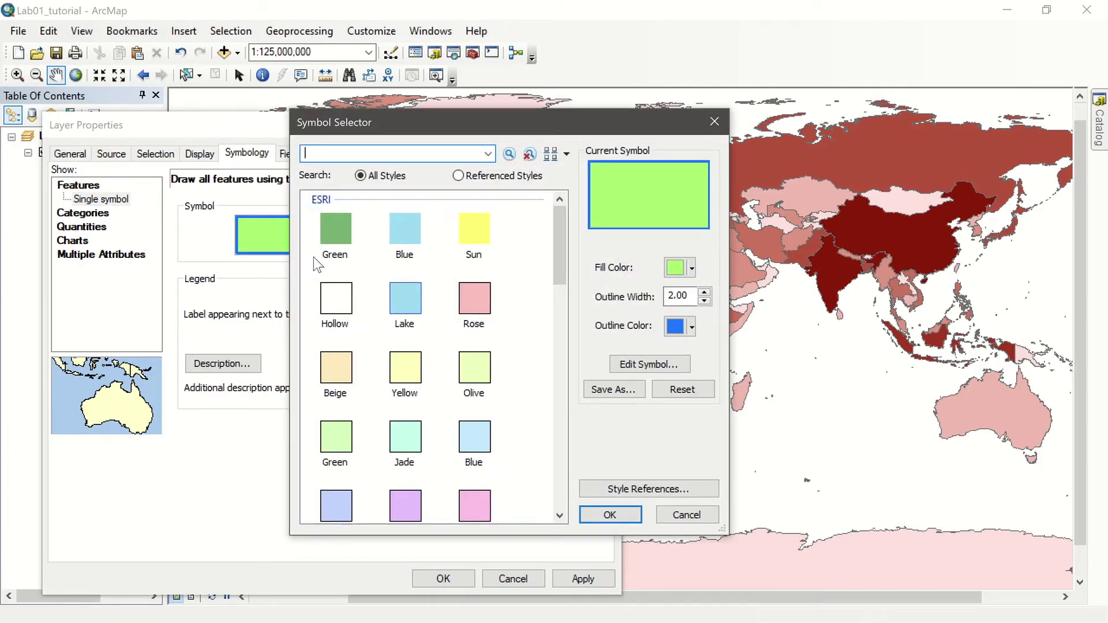
mouse_move(558, 269)
mouse_down()
mouse_move(555, 344)
mouse_move(570, 271)
mouse_up()
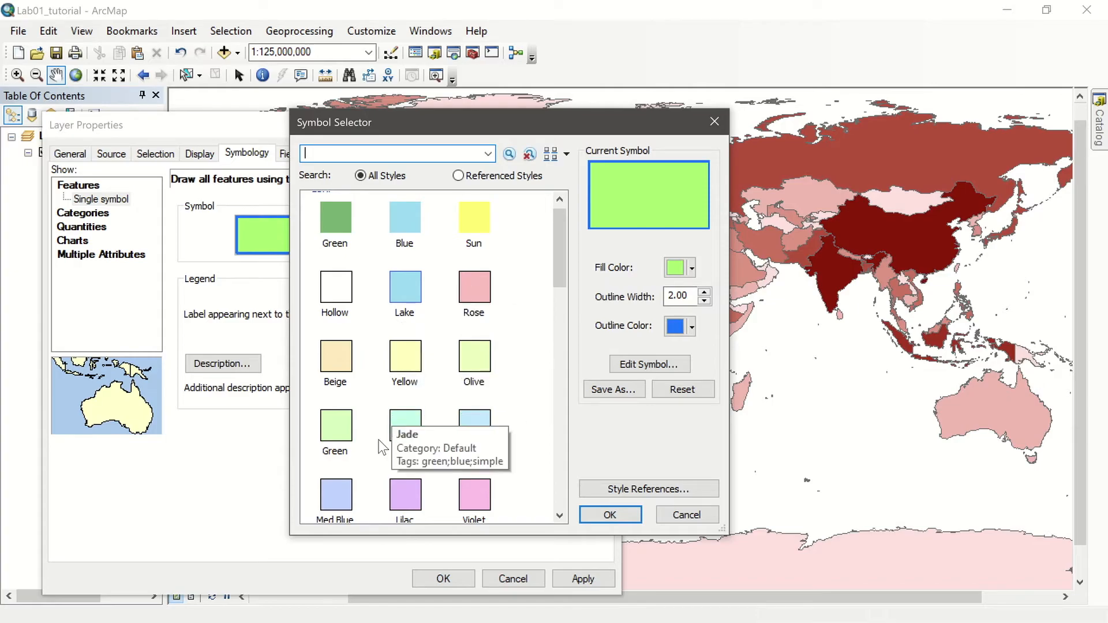
click(474, 430)
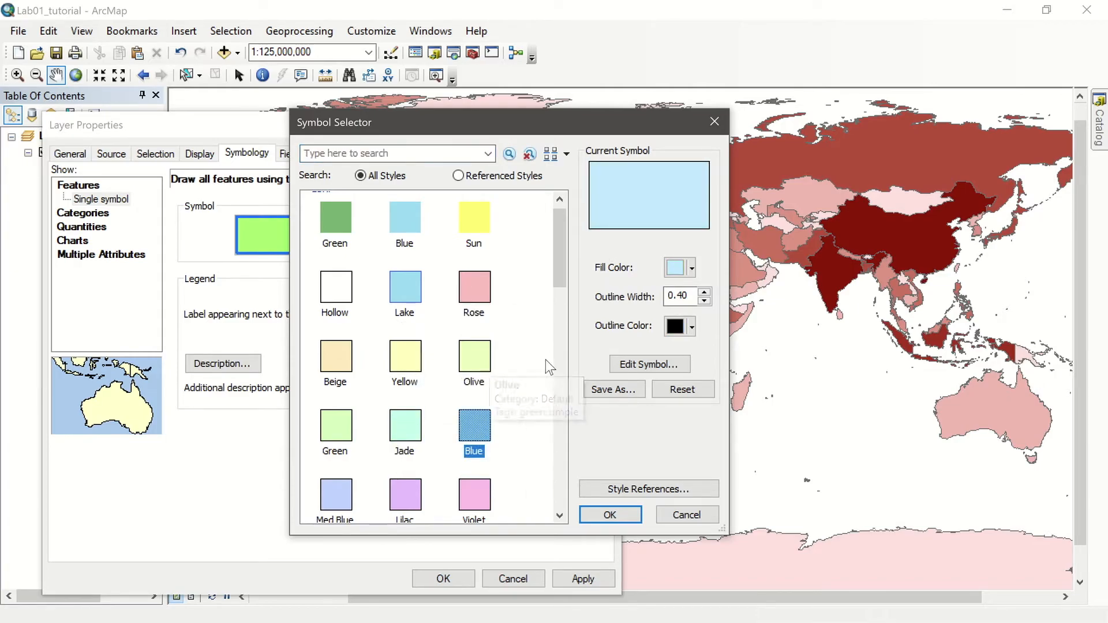
click(350, 437)
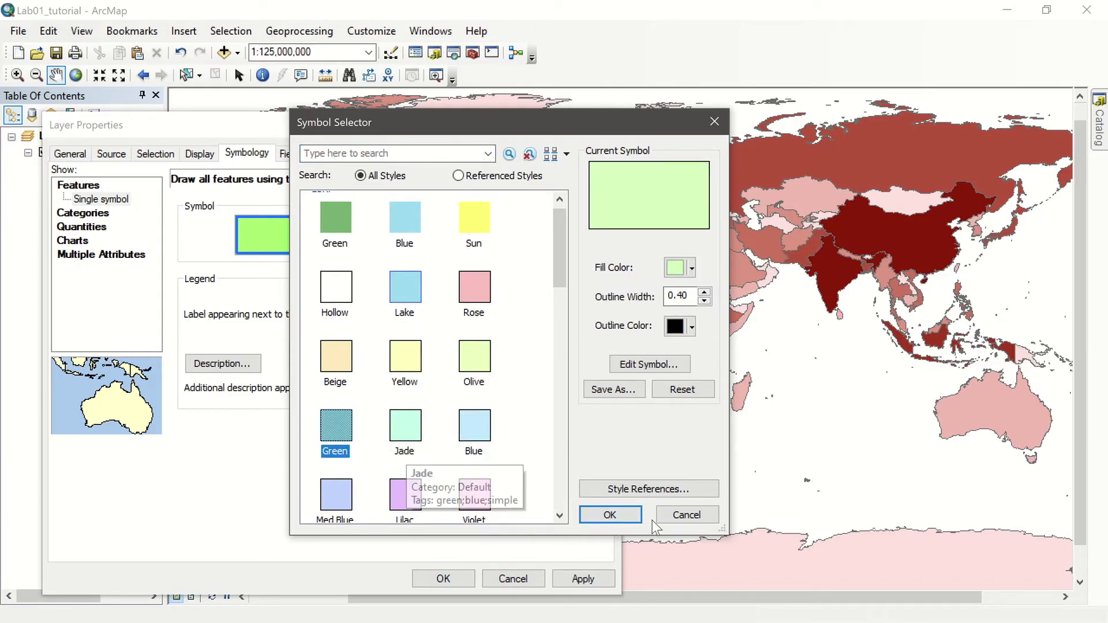
click(610, 516)
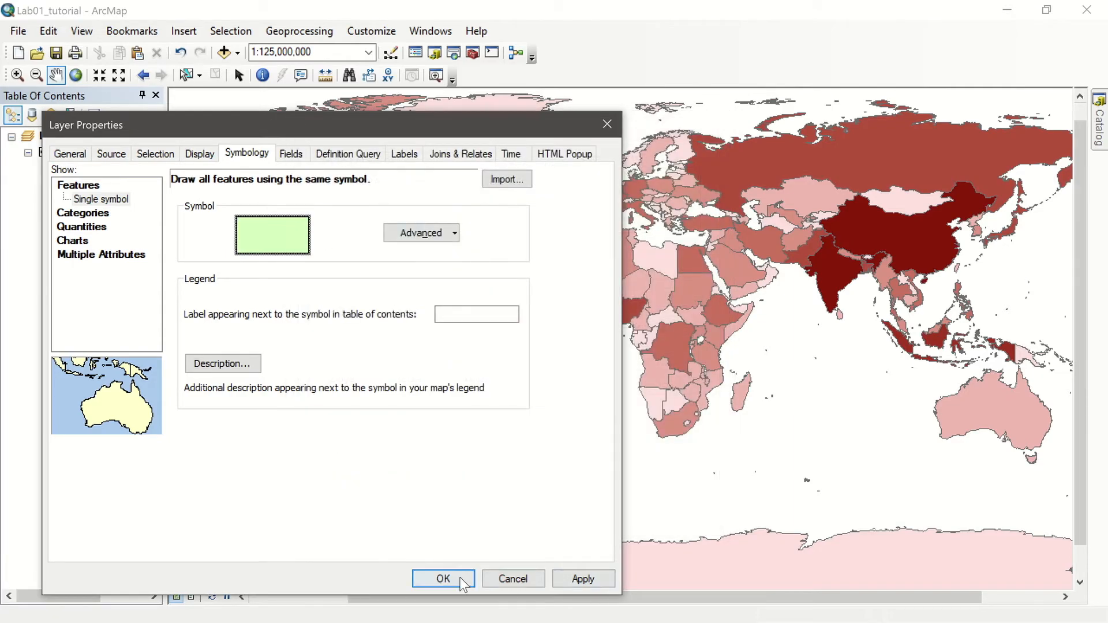
click(559, 579)
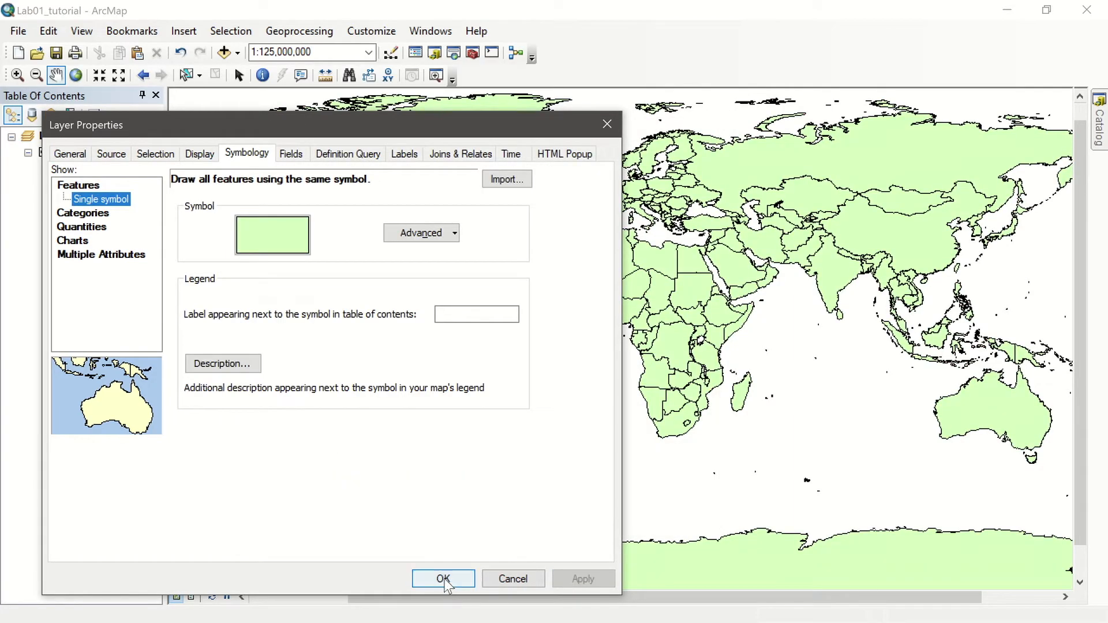
click(442, 578)
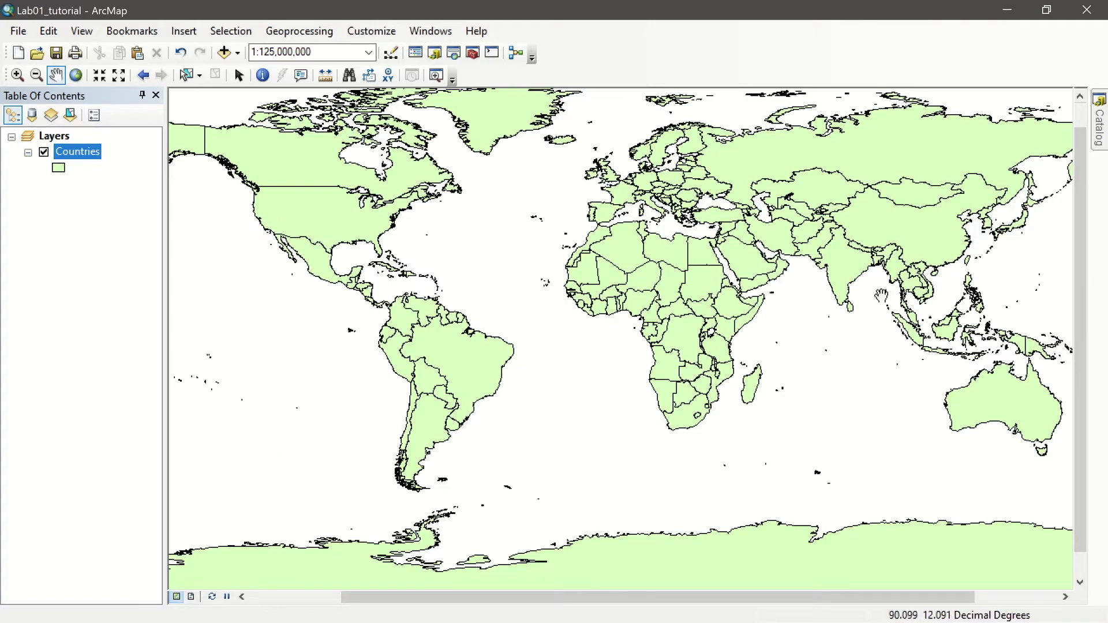
Add the World Cities.shp shapefile from the Lab01_Data folder to the map
click(1099, 121)
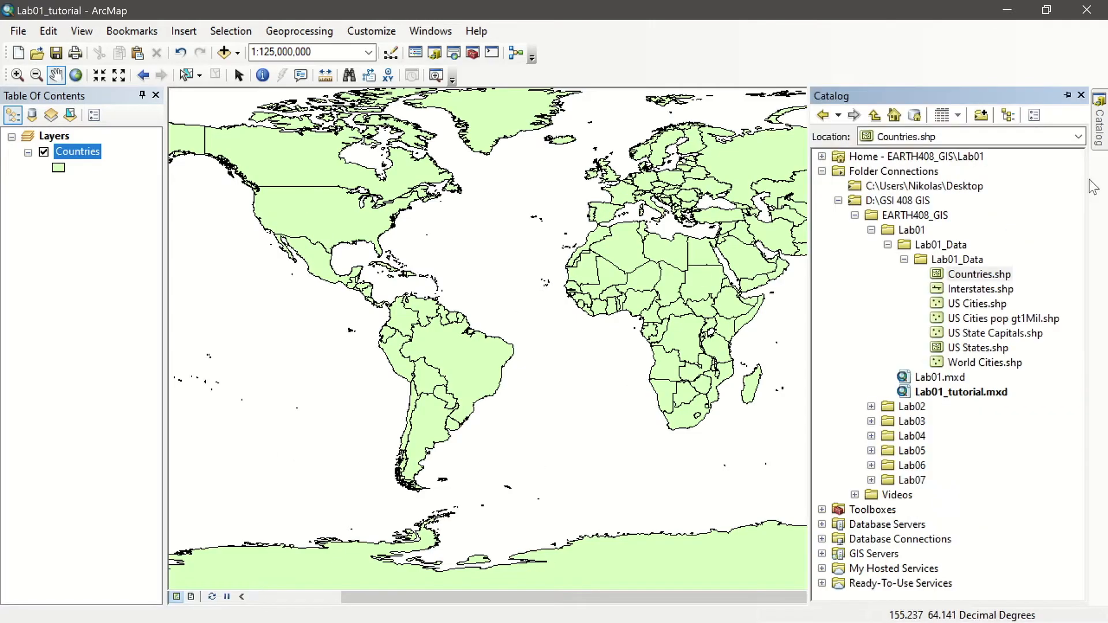
click(981, 363)
drag(996, 367, 740, 361)
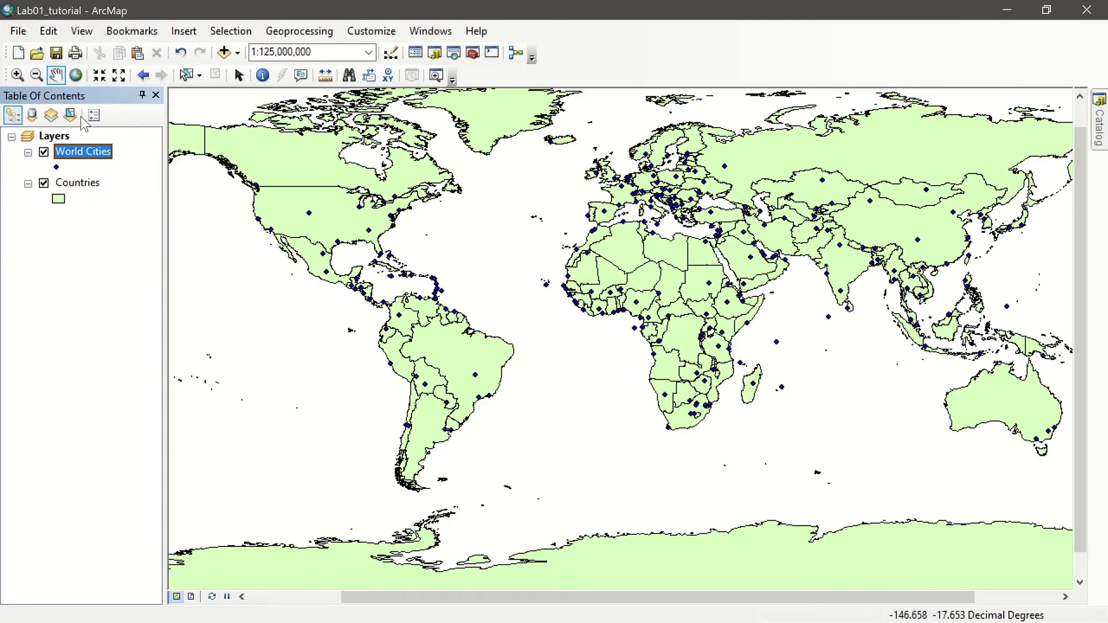
List the layers by drawing order and move World Cities below Countries
click(11, 118)
drag(75, 196, 76, 214)
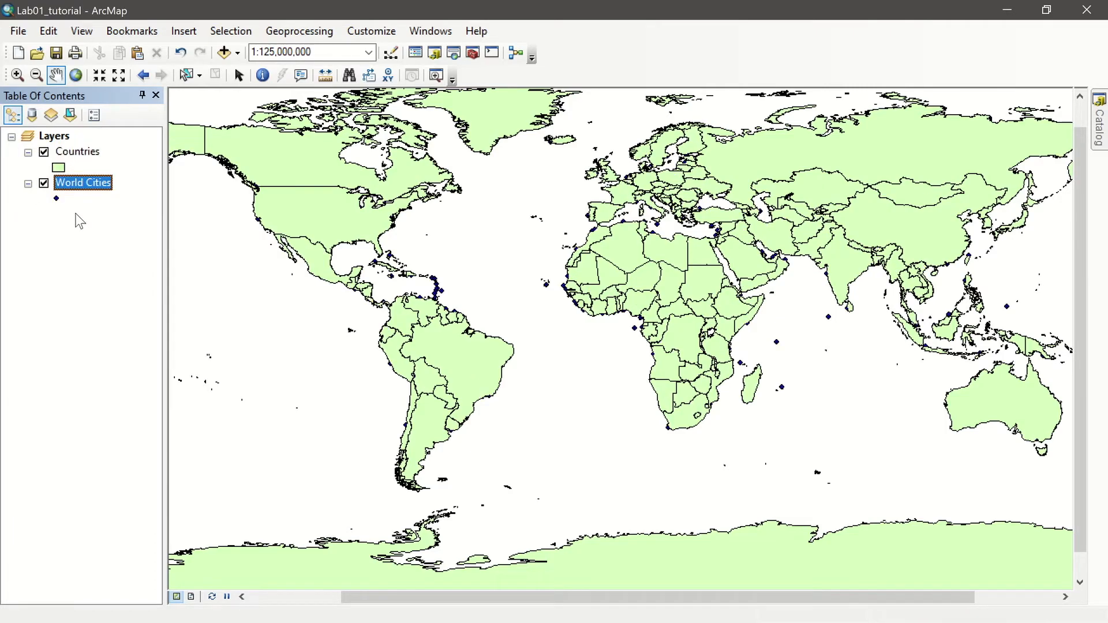
Rearrange the layer order, moving World Cities above, below and back above Countries to compare how the points draw
drag(73, 151, 74, 210)
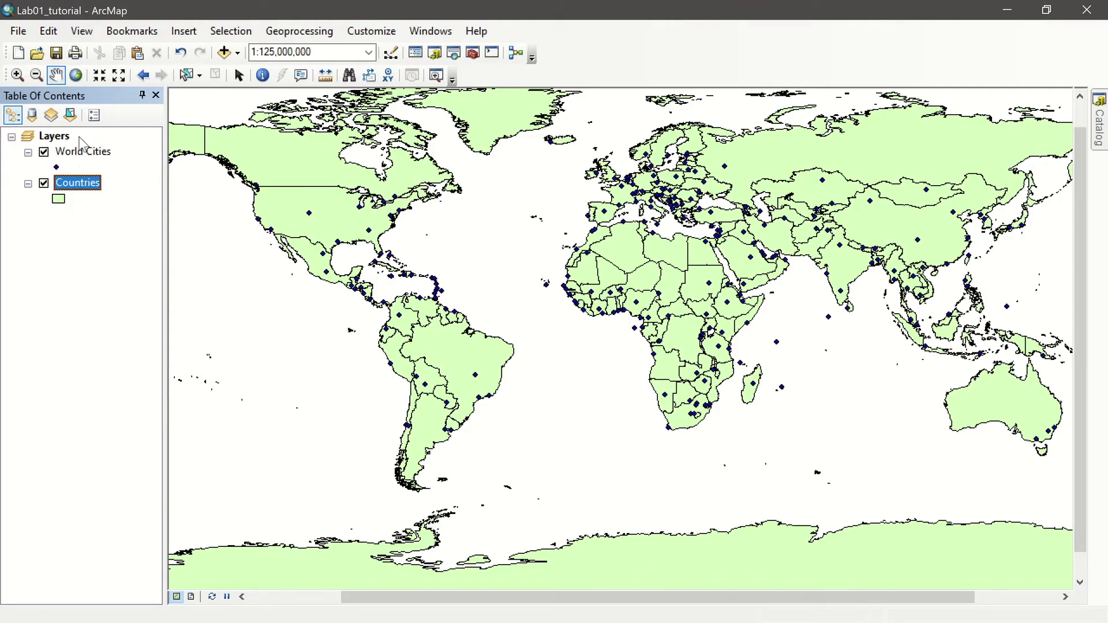
drag(94, 156, 90, 211)
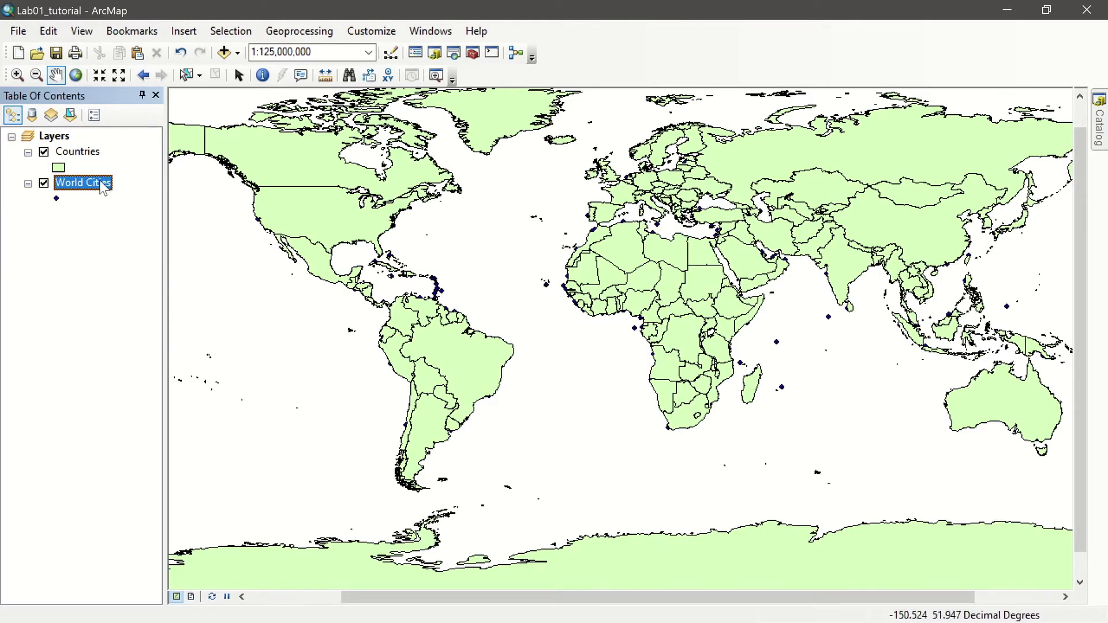
drag(95, 182, 91, 144)
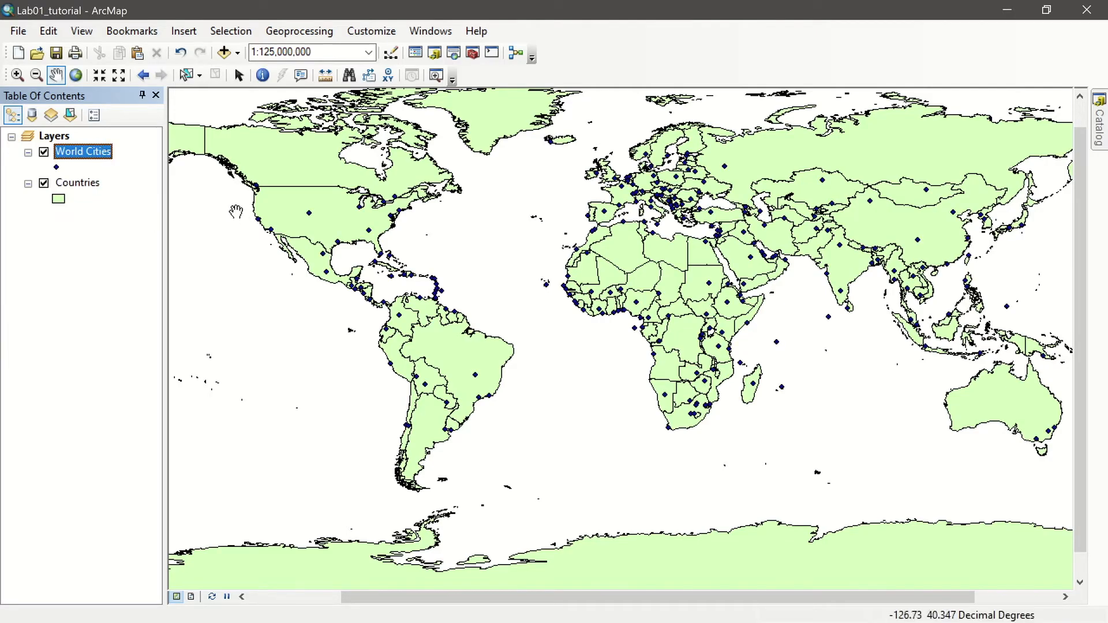
Open the symbol settings for the World Cities points and choose the Star 3 marker
click(57, 168)
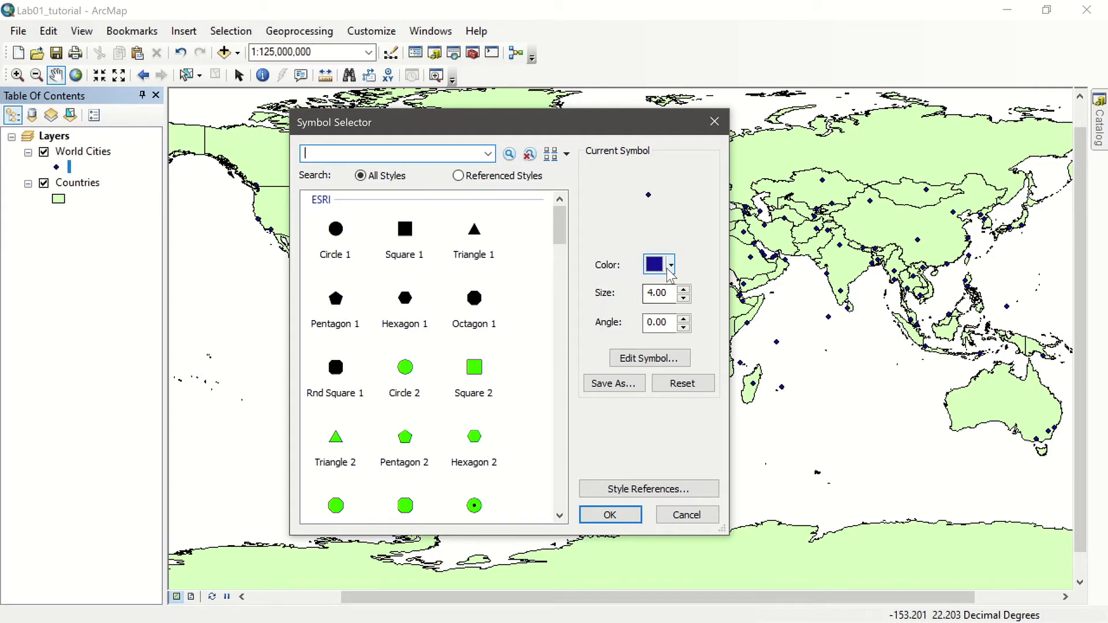
scroll(398, 298, down, 5)
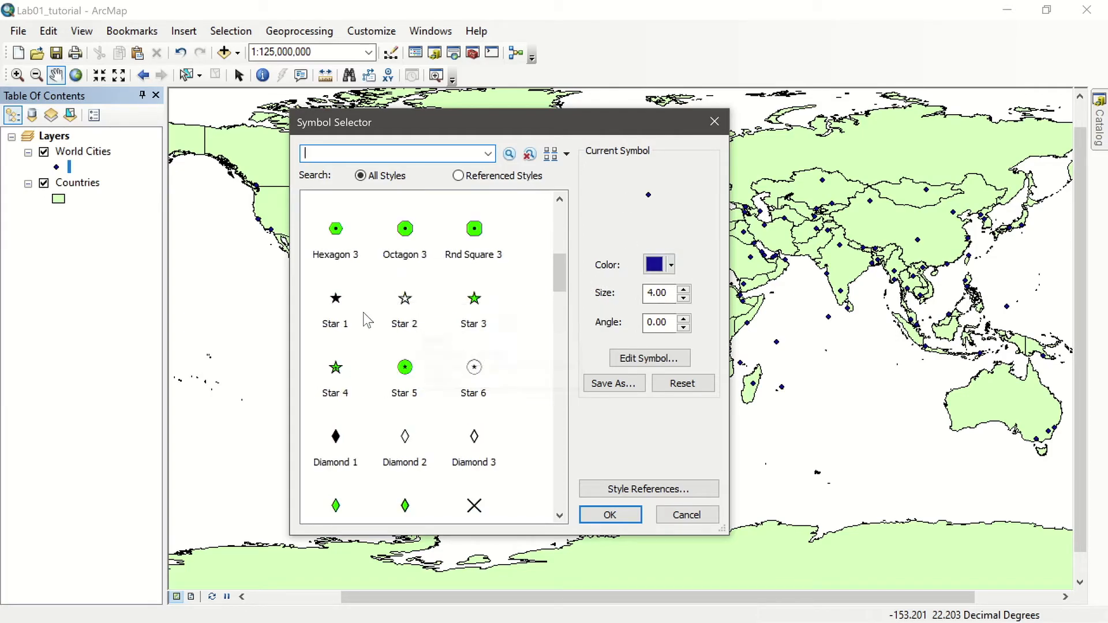
click(404, 300)
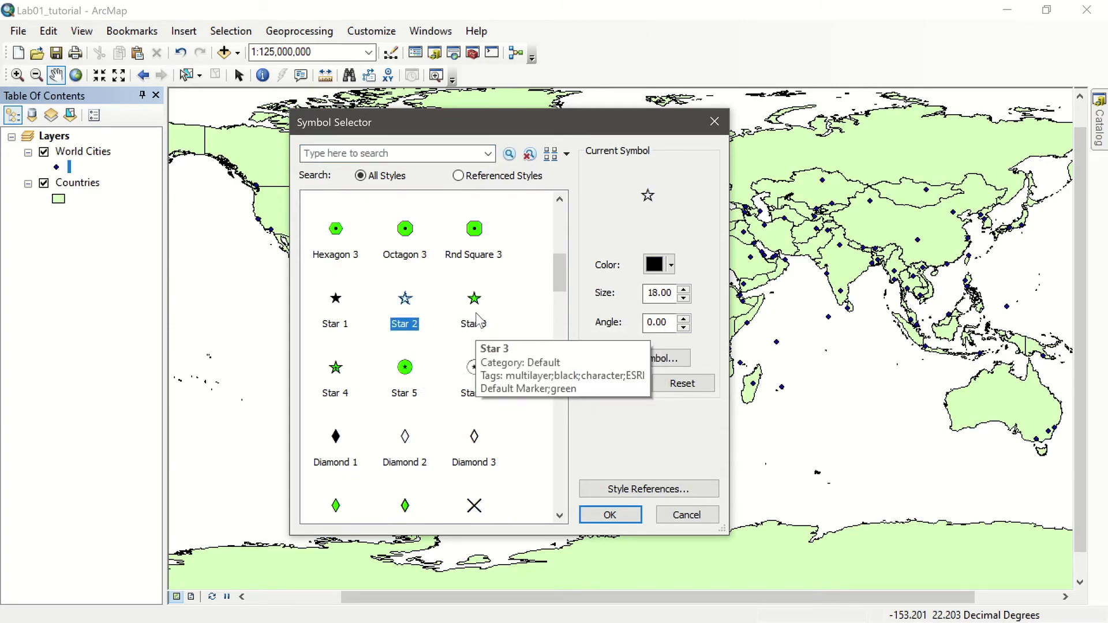
click(469, 330)
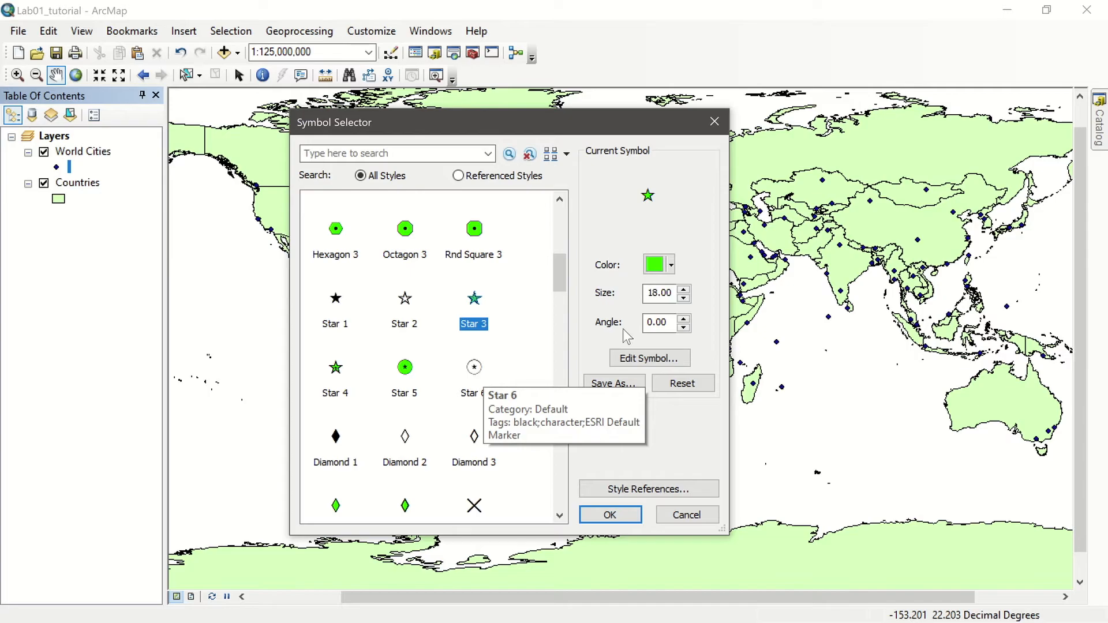
Color the star marker bright magenta, set its size to 24 and accept the new World Cities symbol
click(670, 265)
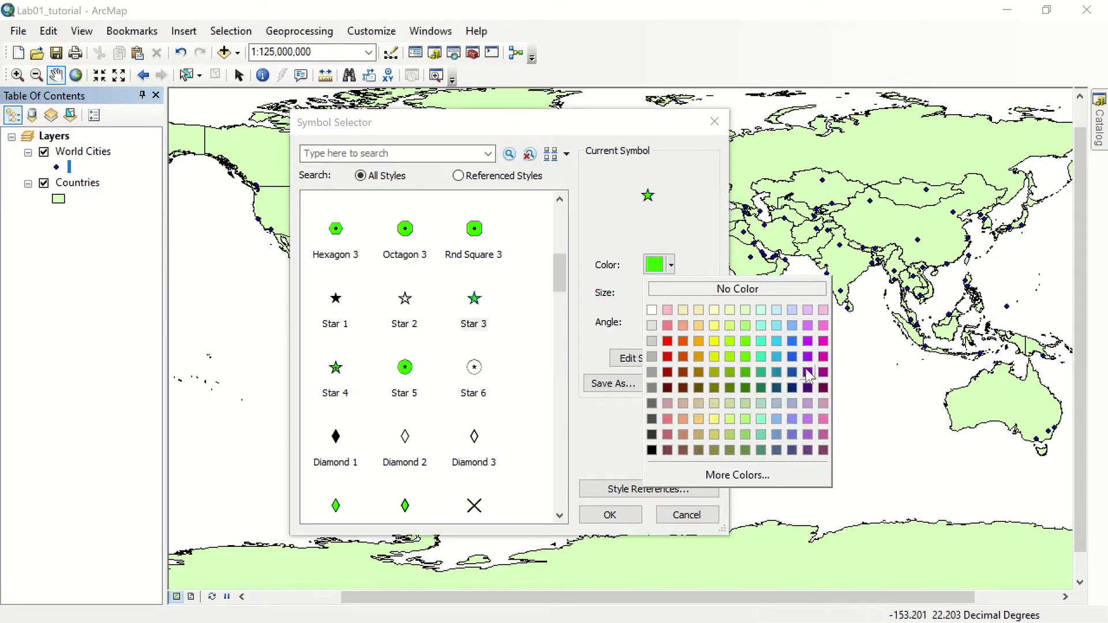
click(824, 341)
click(683, 290)
click(683, 289)
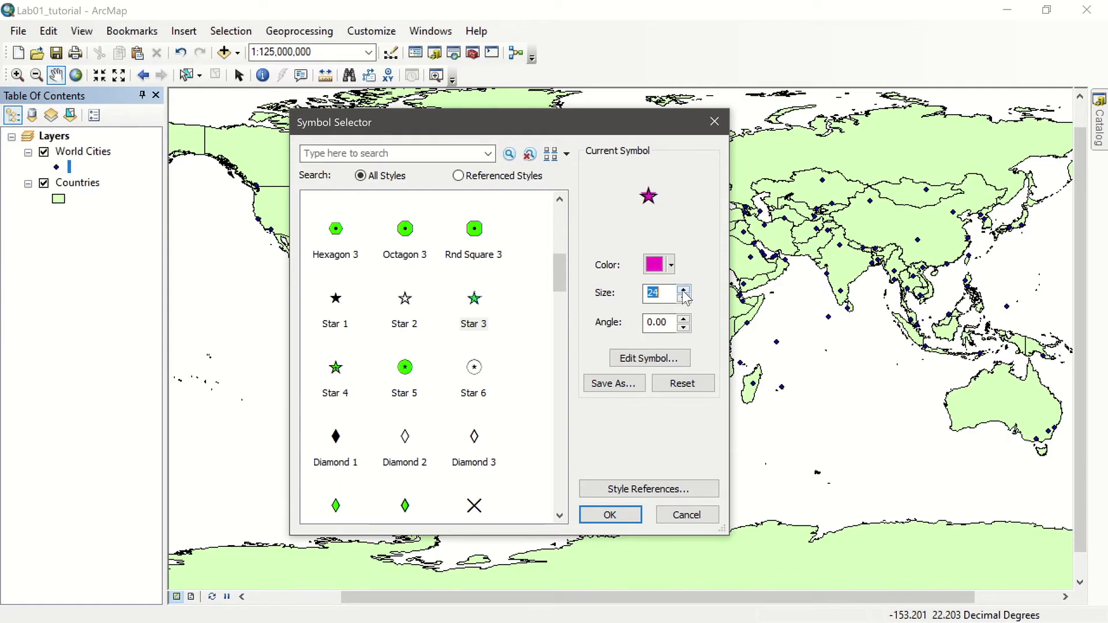
click(626, 515)
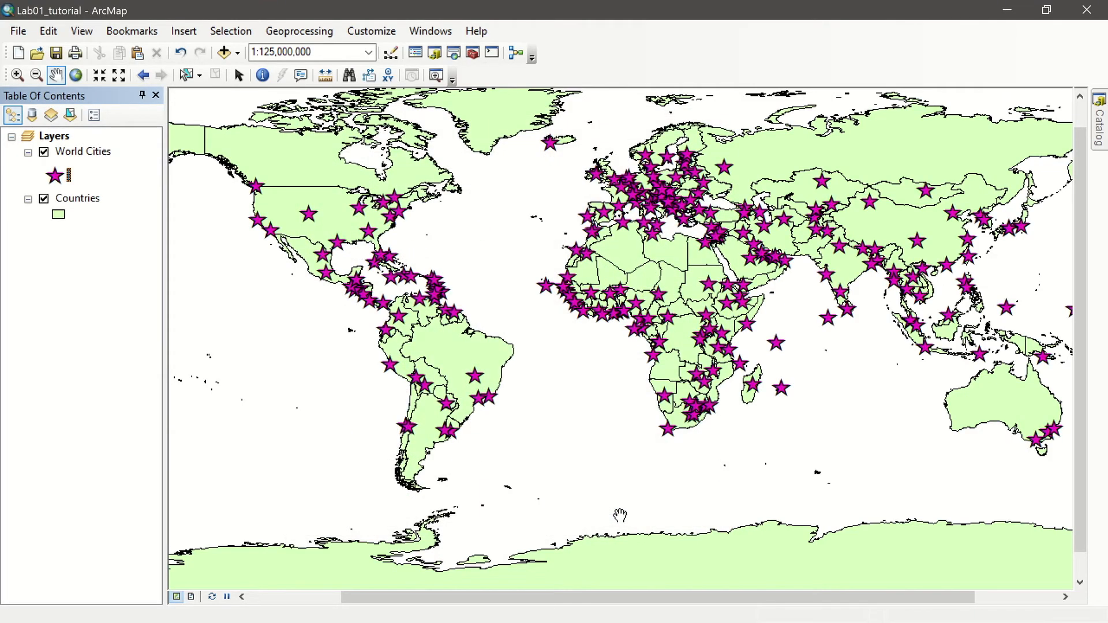
drag(768, 442, 725, 451)
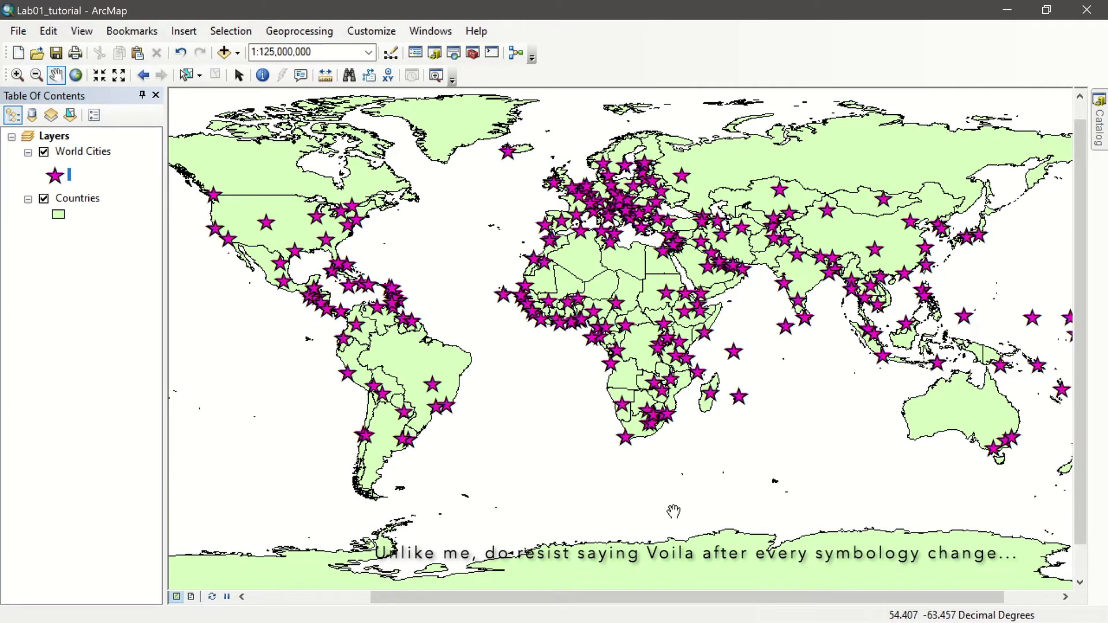
drag(342, 279, 349, 309)
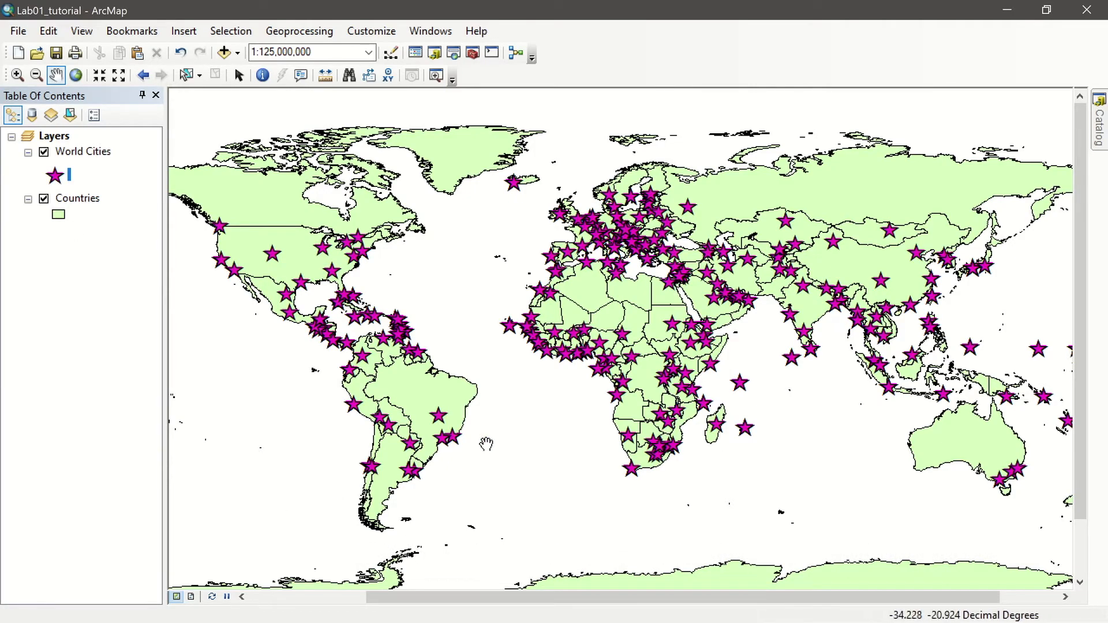
drag(510, 480, 514, 465)
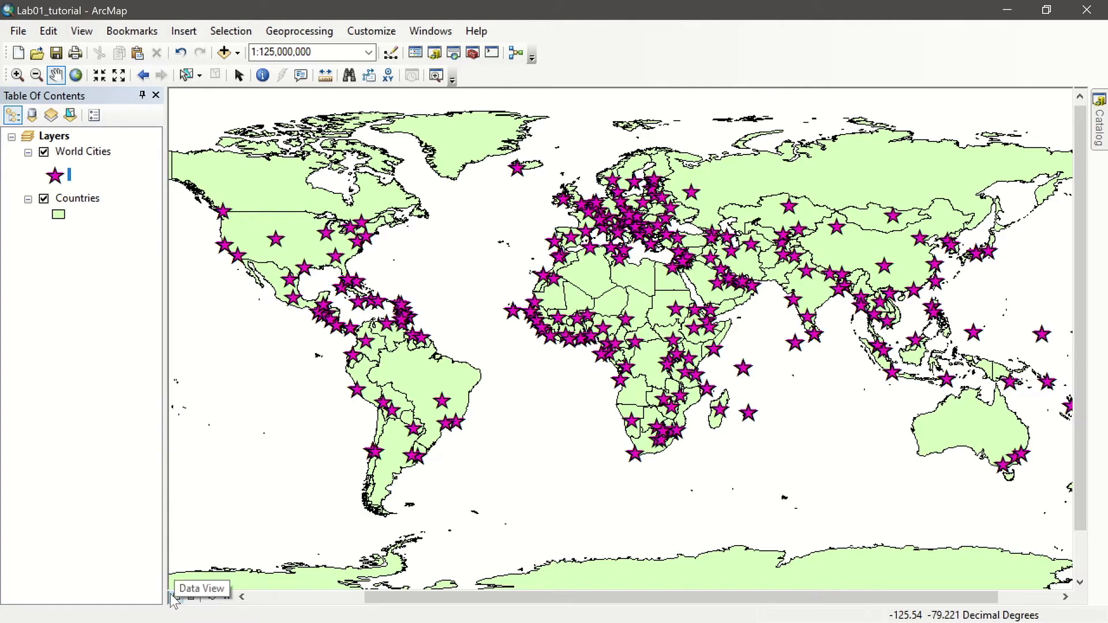
Switch to layout view and dock the Layout toolbar on the same row as the Standard toolbar
click(191, 597)
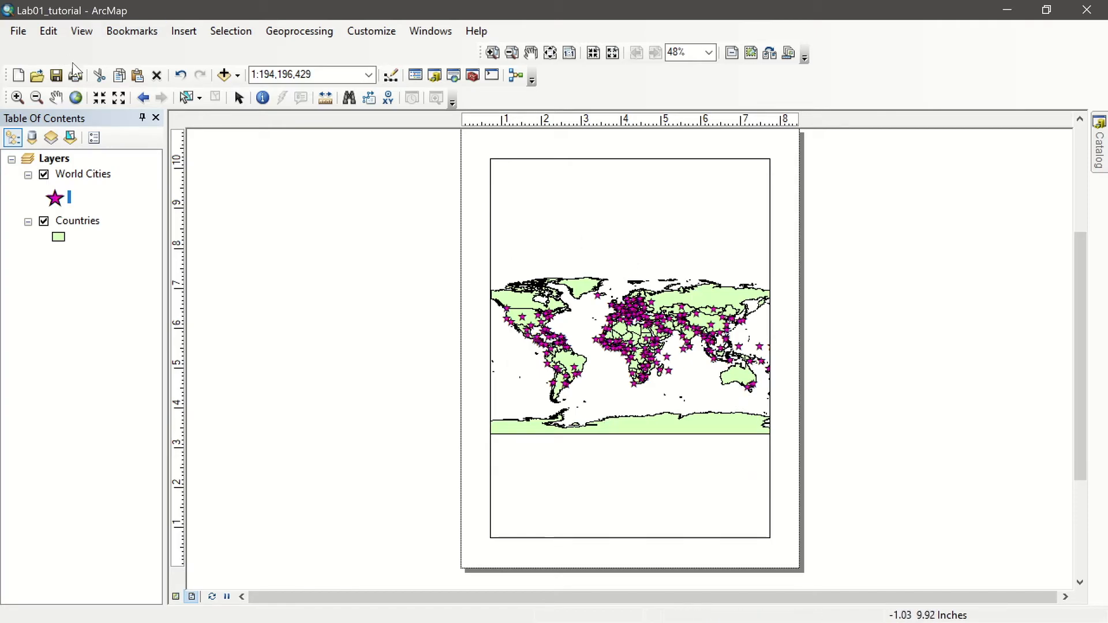
drag(480, 52, 507, 53)
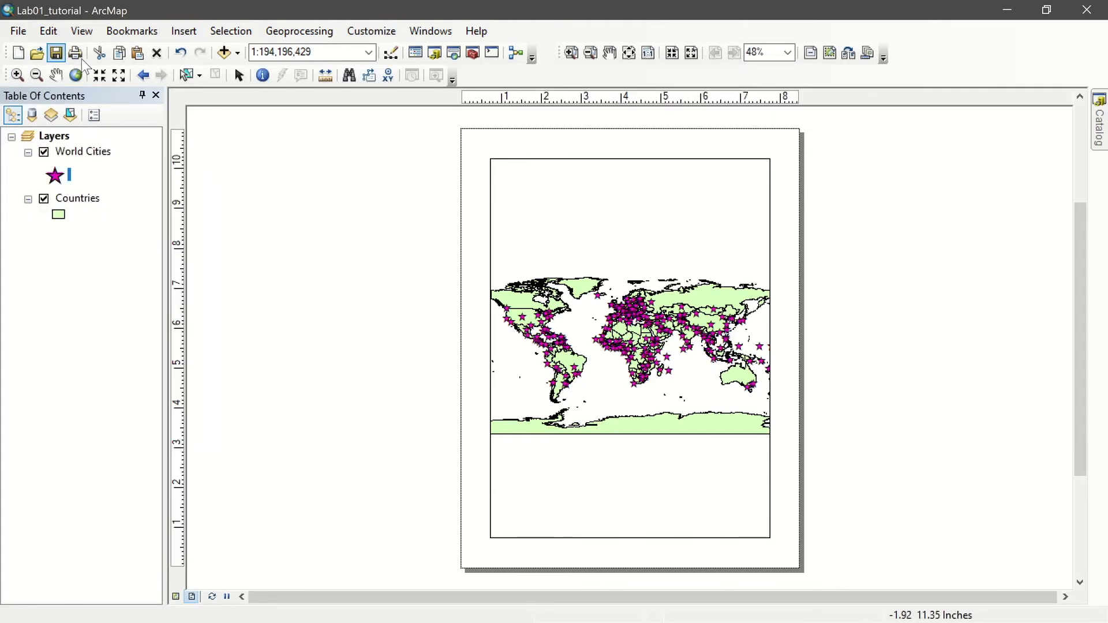
Select the data frame on the layout and practice resizing it from its lower-left corner, stretching it off the page and back within the margins
click(238, 75)
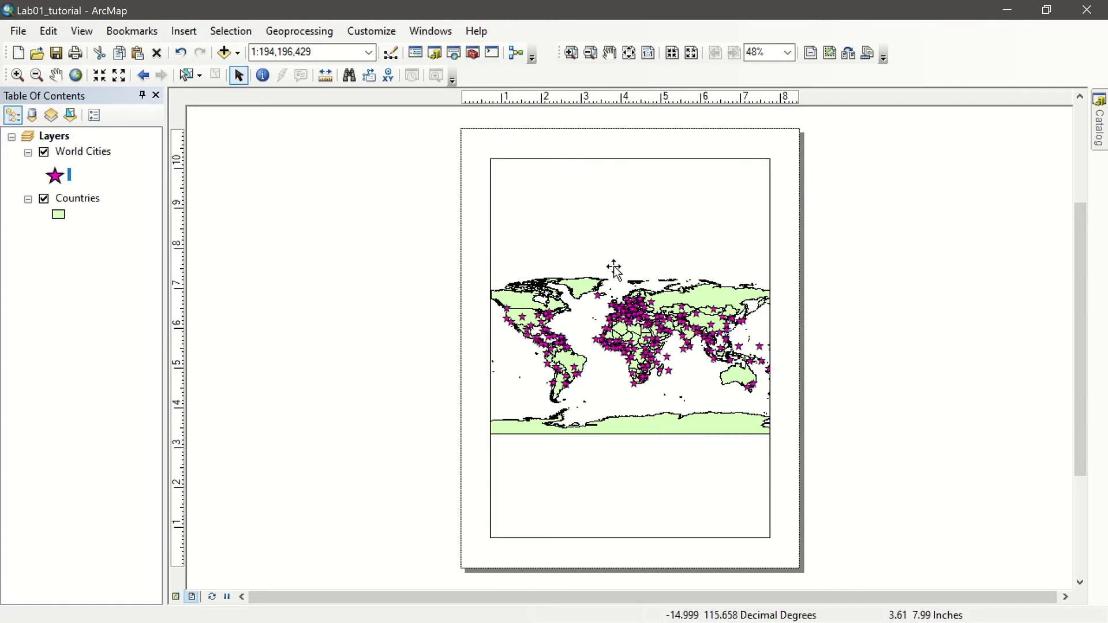
click(769, 397)
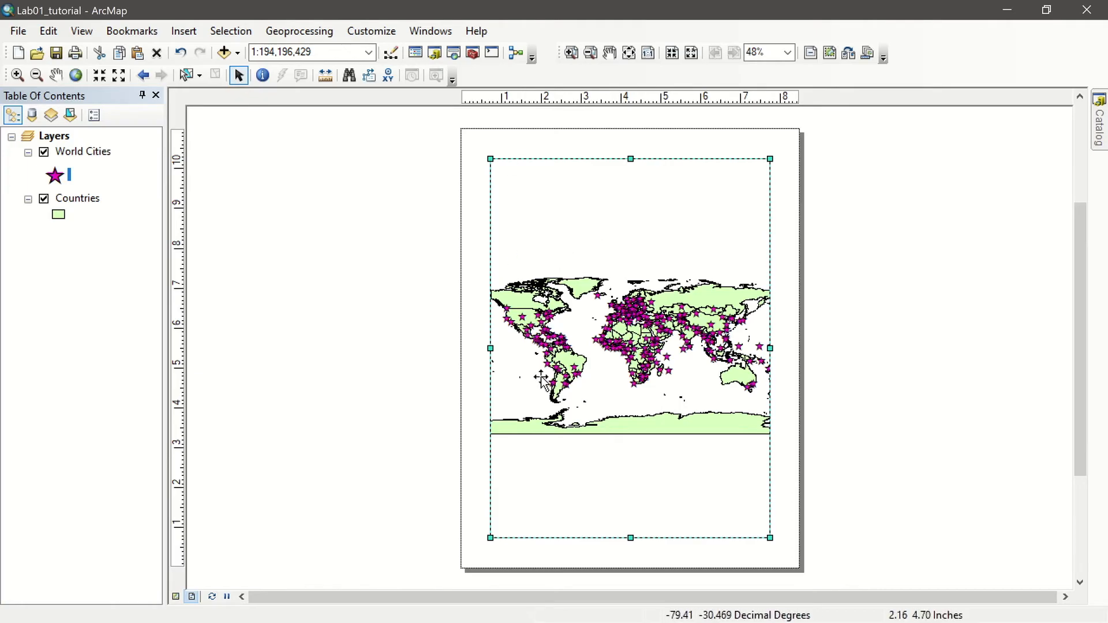
drag(491, 538, 343, 329)
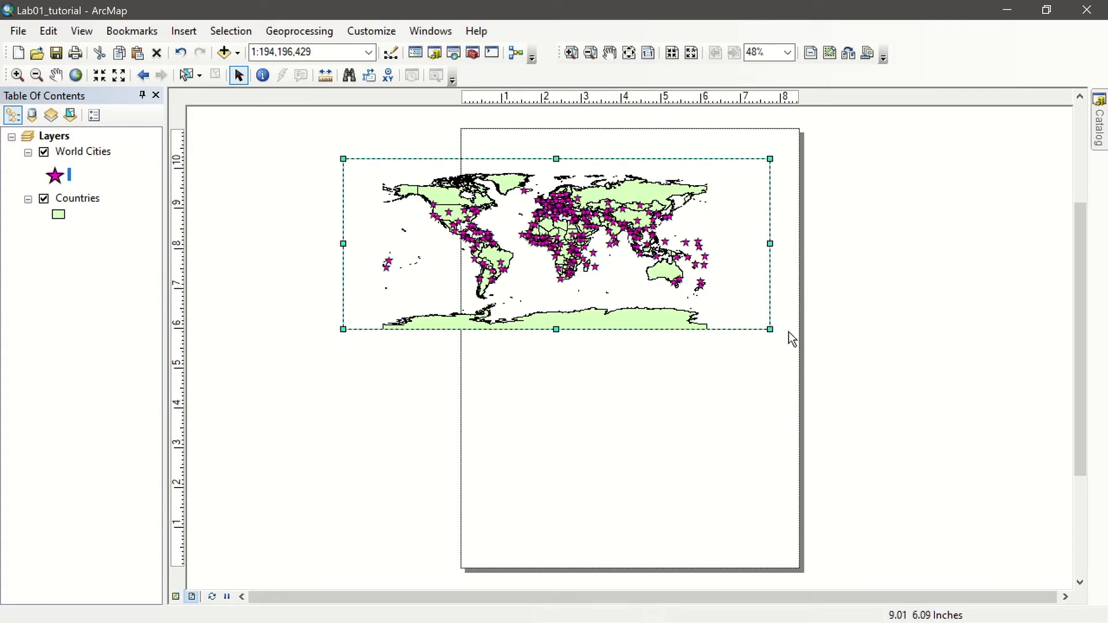
drag(341, 330, 499, 527)
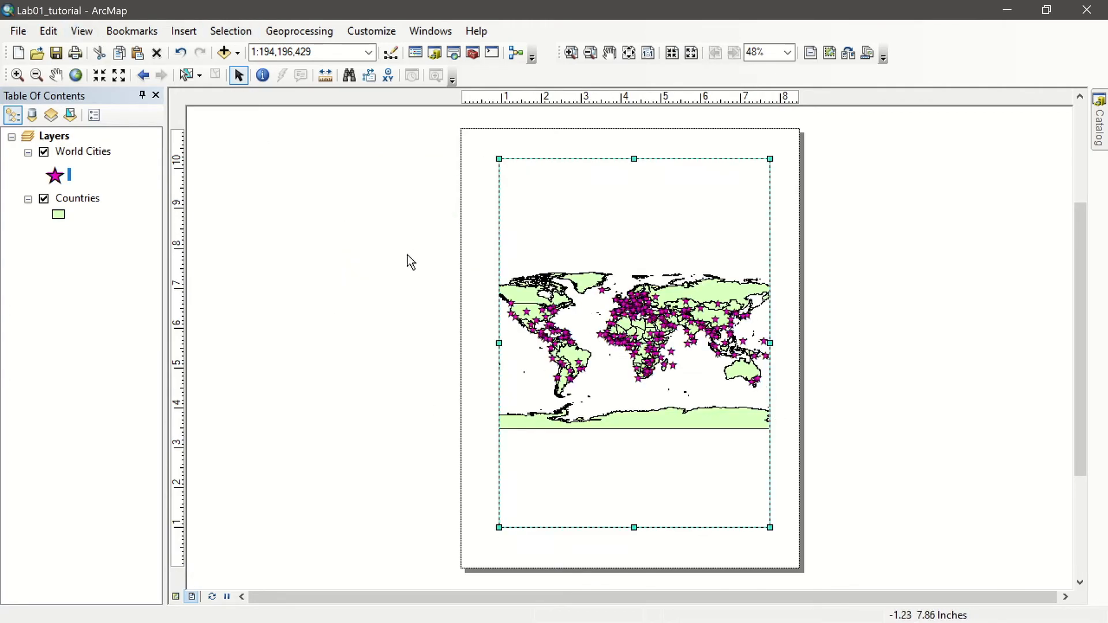
Change the page and print setup to landscape orientation, keeping Letter paper and the printer paper settings
click(19, 31)
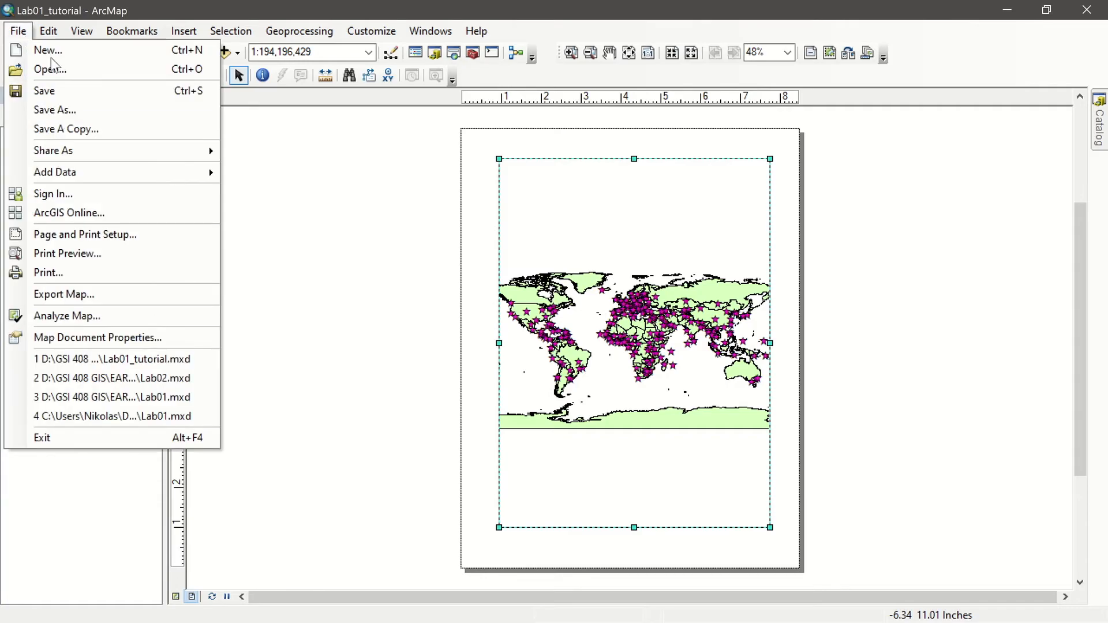
click(114, 234)
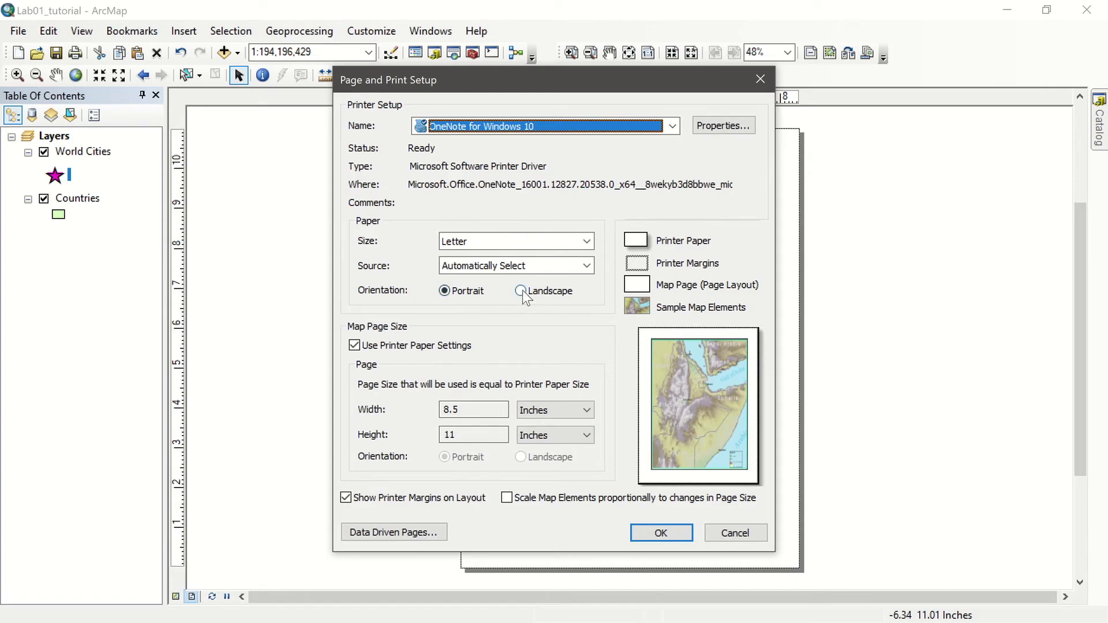
click(518, 291)
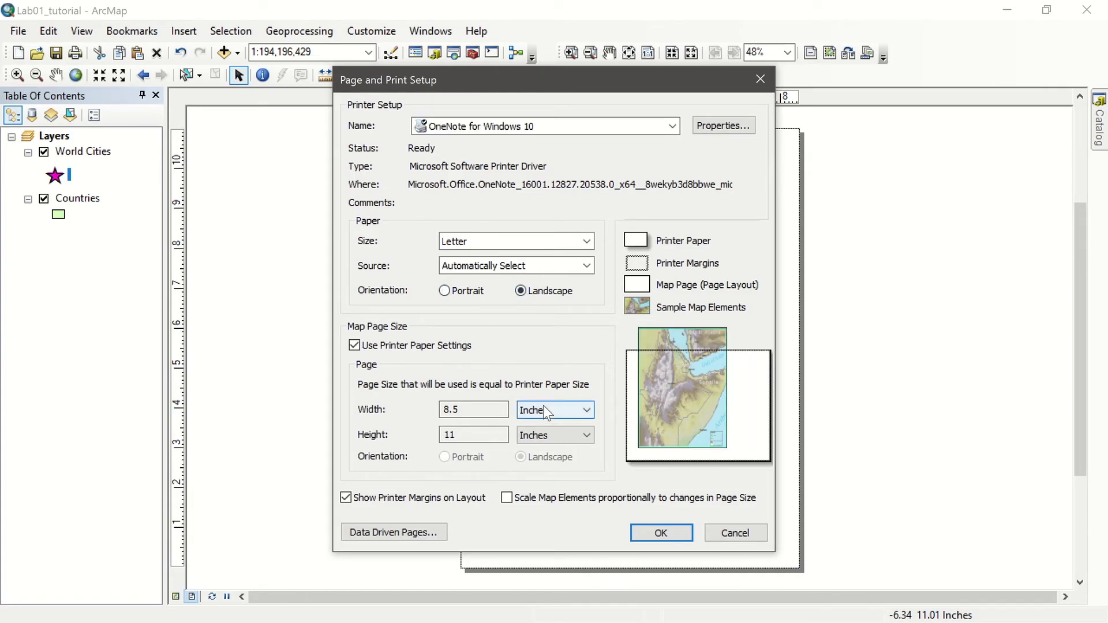
click(660, 533)
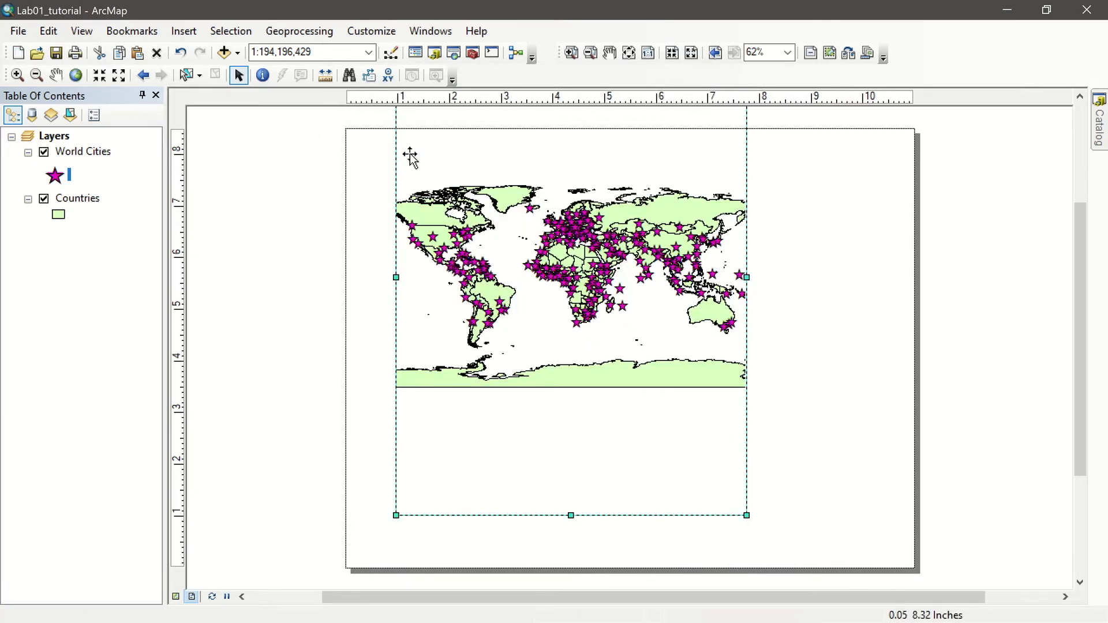
Resize and reposition the data frame to fill most of the landscape page, about 9.6 by 7.2 inches
drag(747, 516, 889, 359)
drag(893, 280, 886, 451)
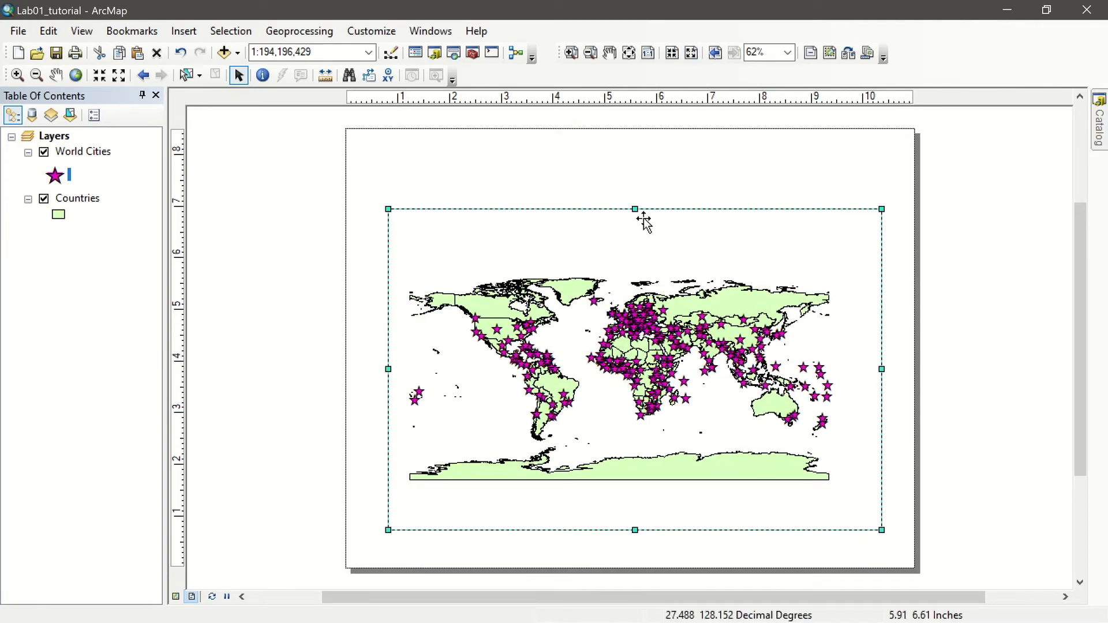
drag(634, 209, 606, 159)
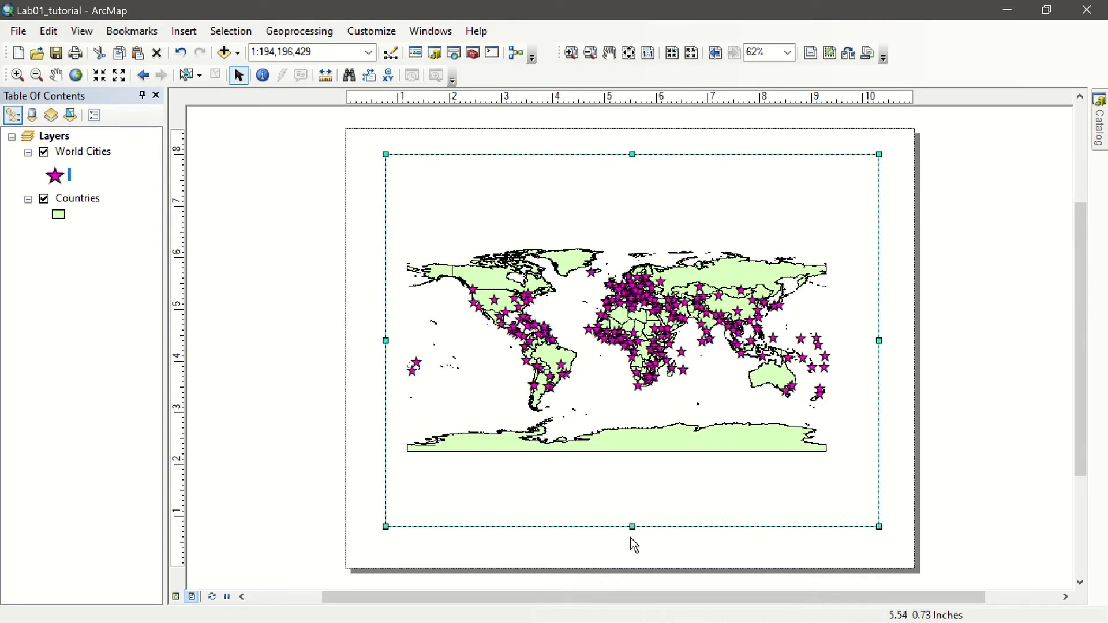
drag(633, 527, 632, 528)
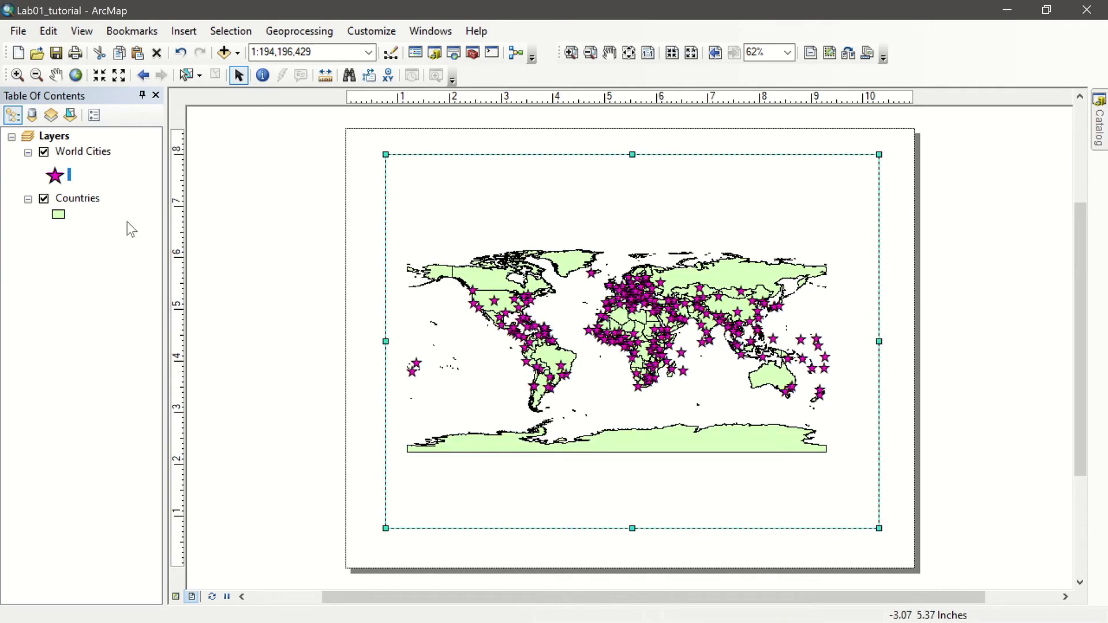
Open the size and position properties of the Layers data frame and use its lower-left corner as the anchor point
click(56, 137)
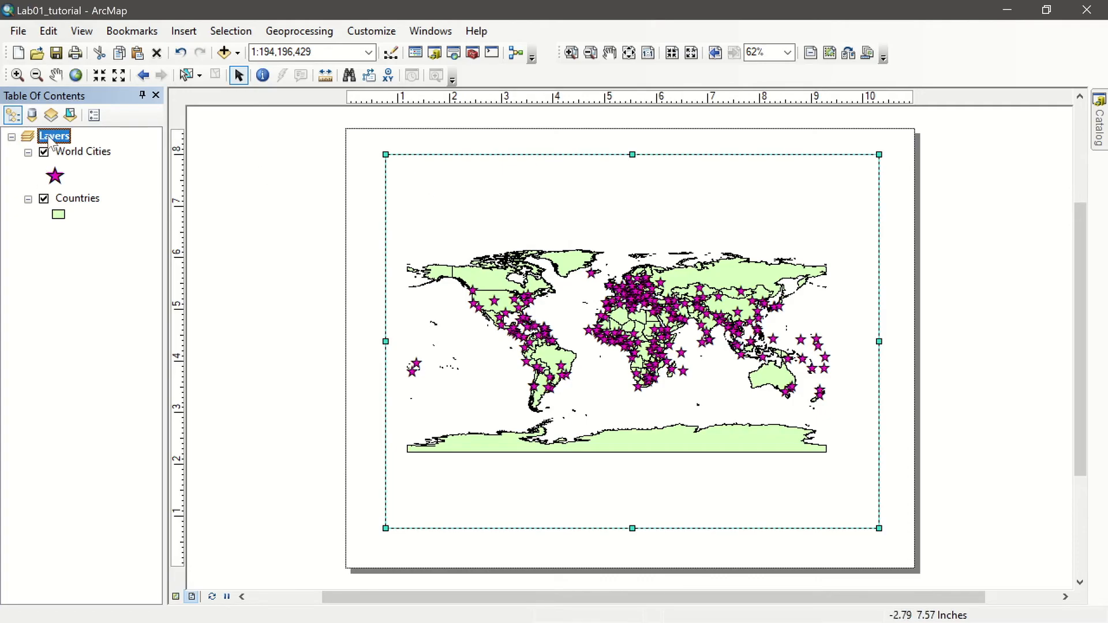
right_click(52, 142)
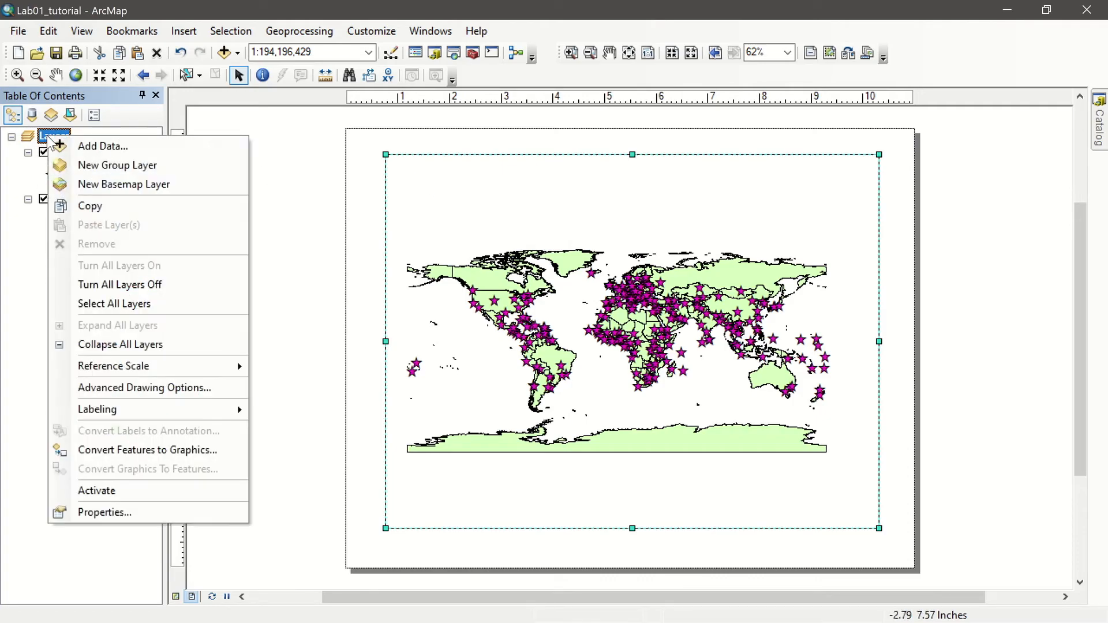
click(120, 512)
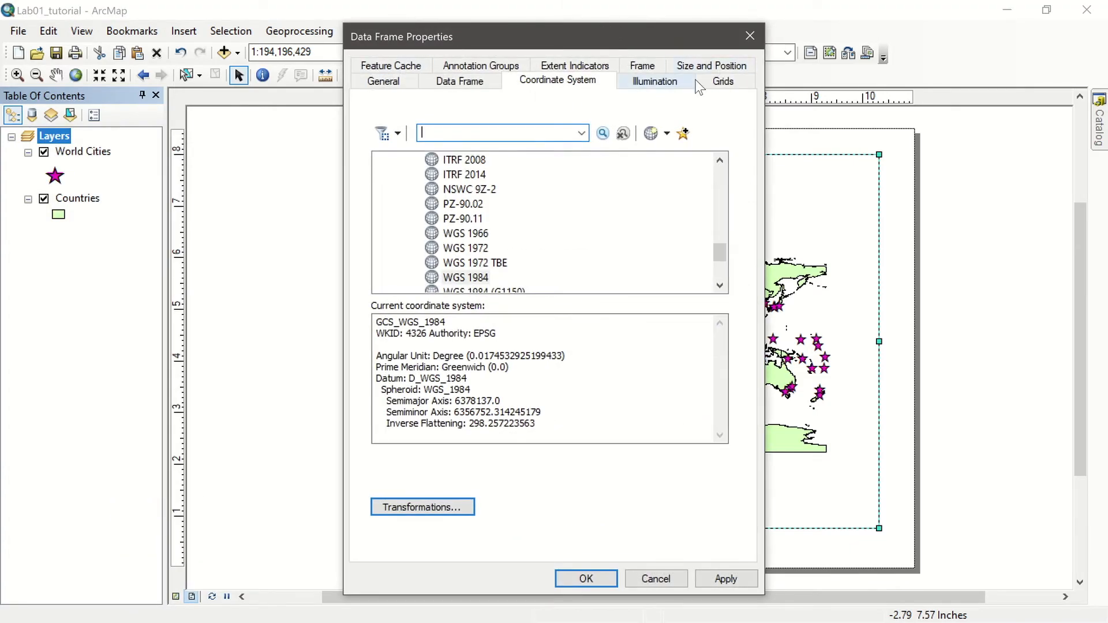
click(709, 67)
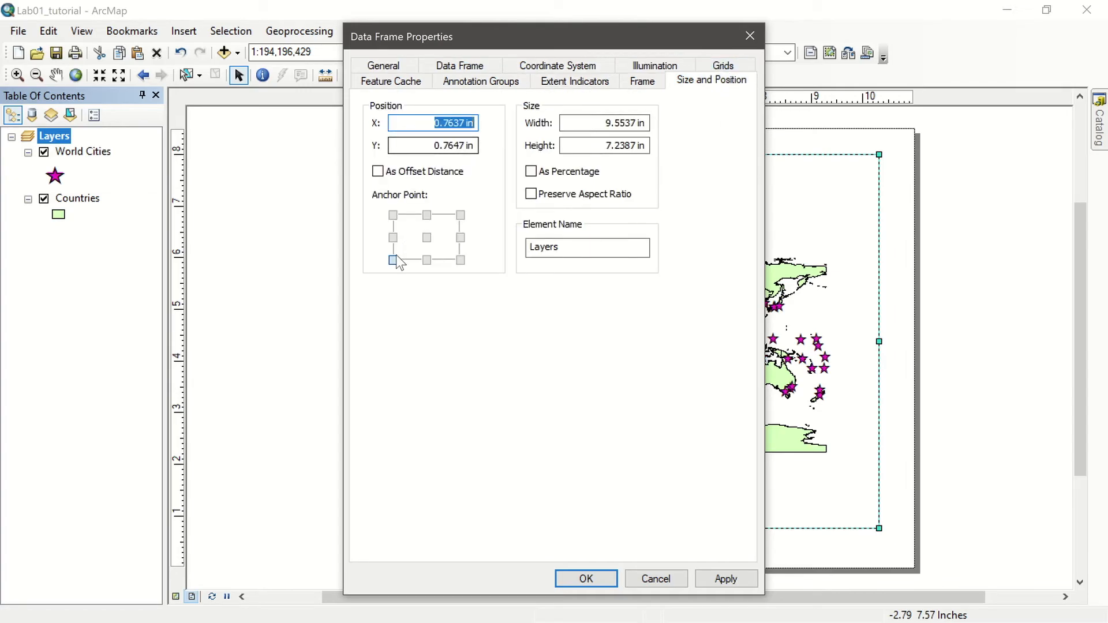
drag(395, 35, 123, 37)
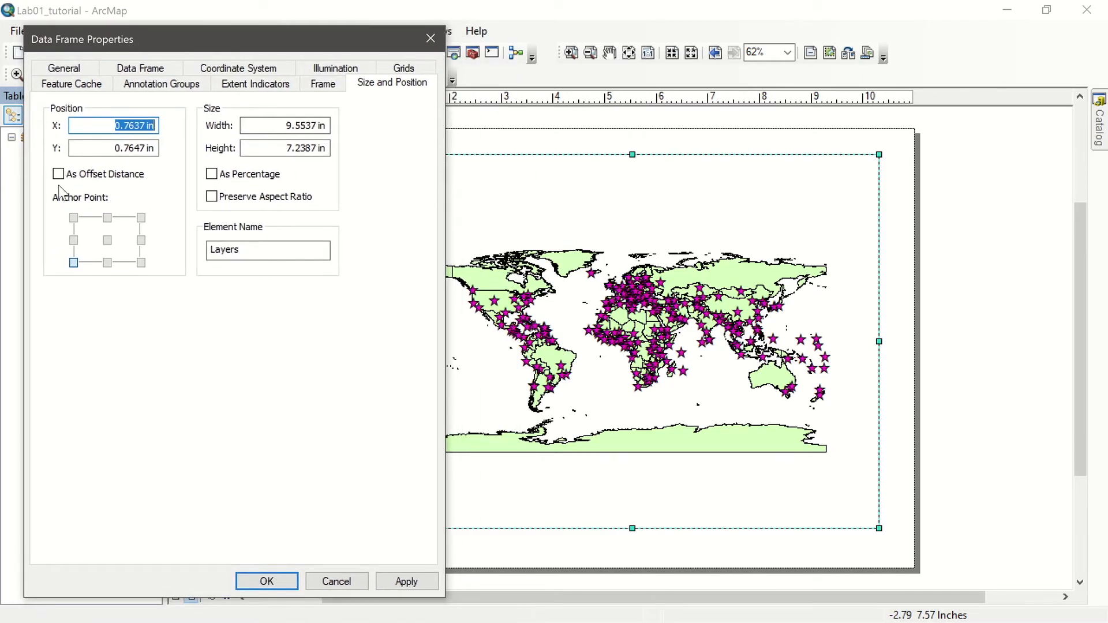
click(73, 263)
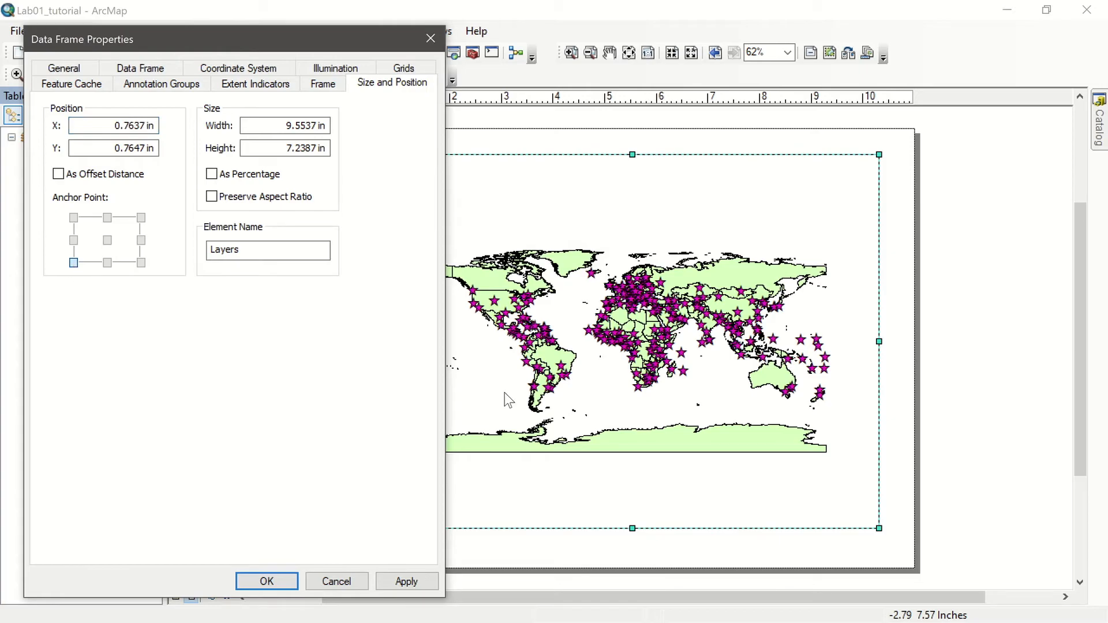
Set the data frame's X and Y position to 1 in each
drag(98, 125, 158, 130)
text(1)
key(Tab)
text(1)
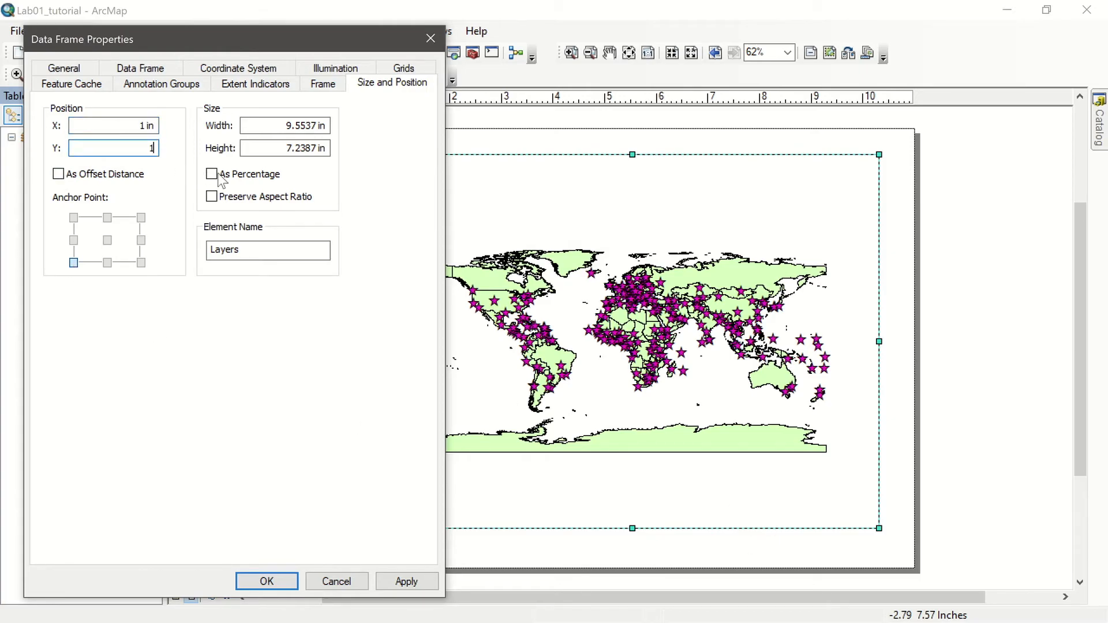
click(151, 130)
Set the data frame's width to 9 inches and height to 6.5 inches, and apply the new size
drag(286, 125, 314, 127)
text(9.5)
click(315, 147)
drag(286, 148, 311, 151)
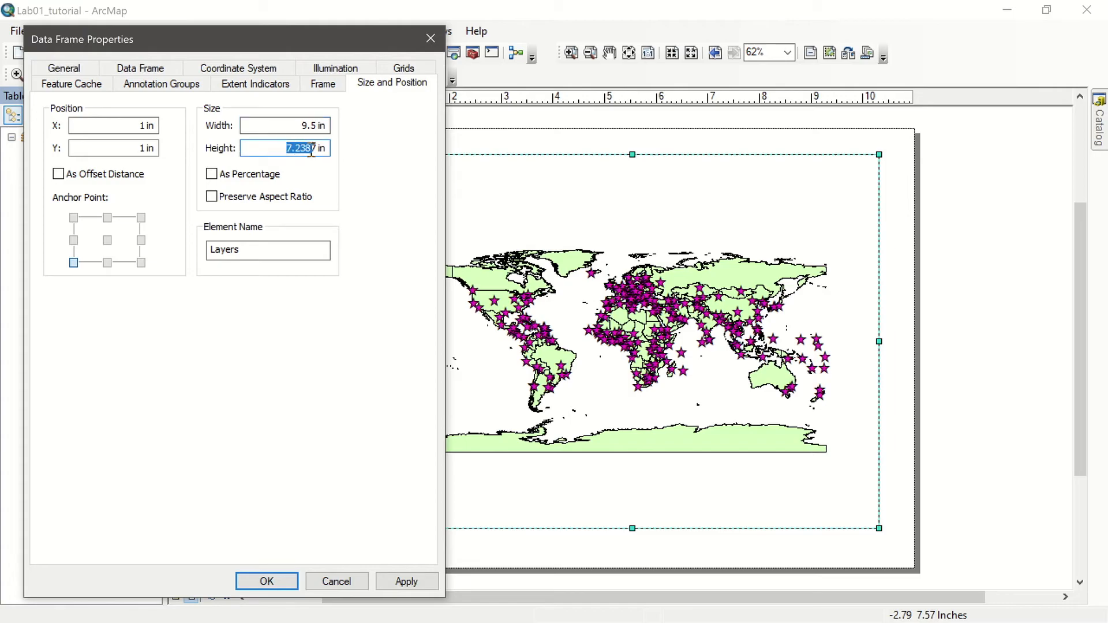
text(7)
key(BackSpace)
drag(300, 125, 309, 127)
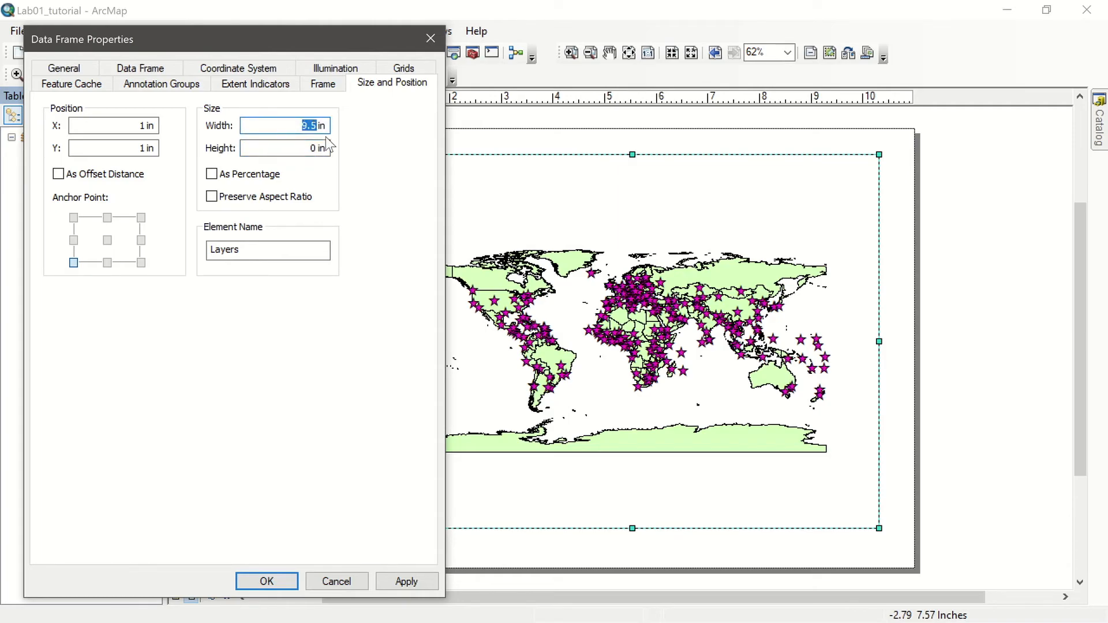
text(9)
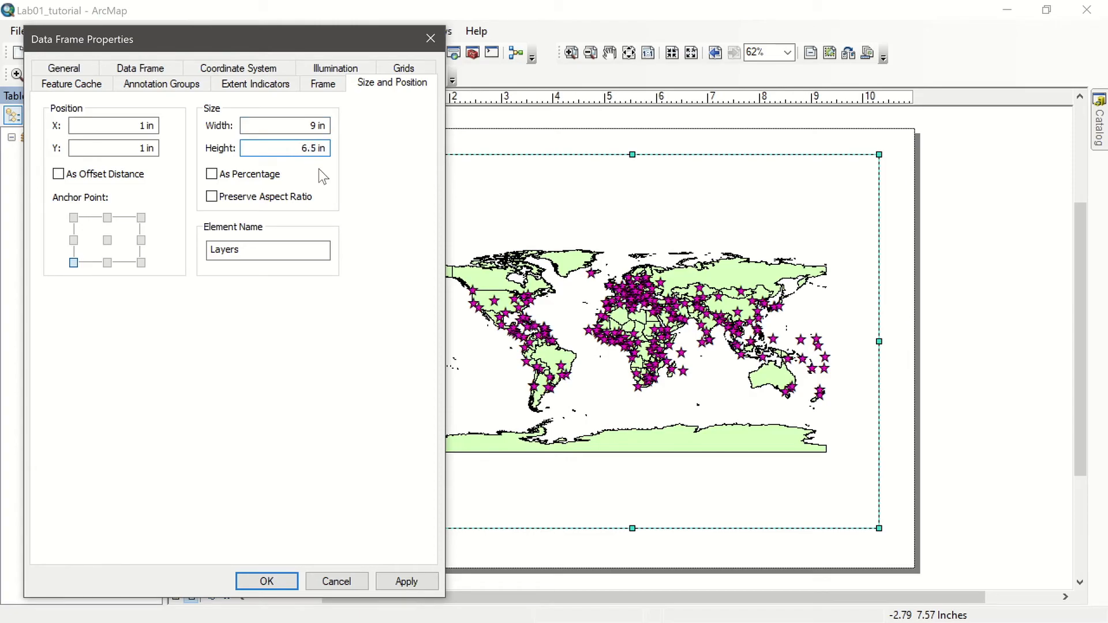
click(390, 581)
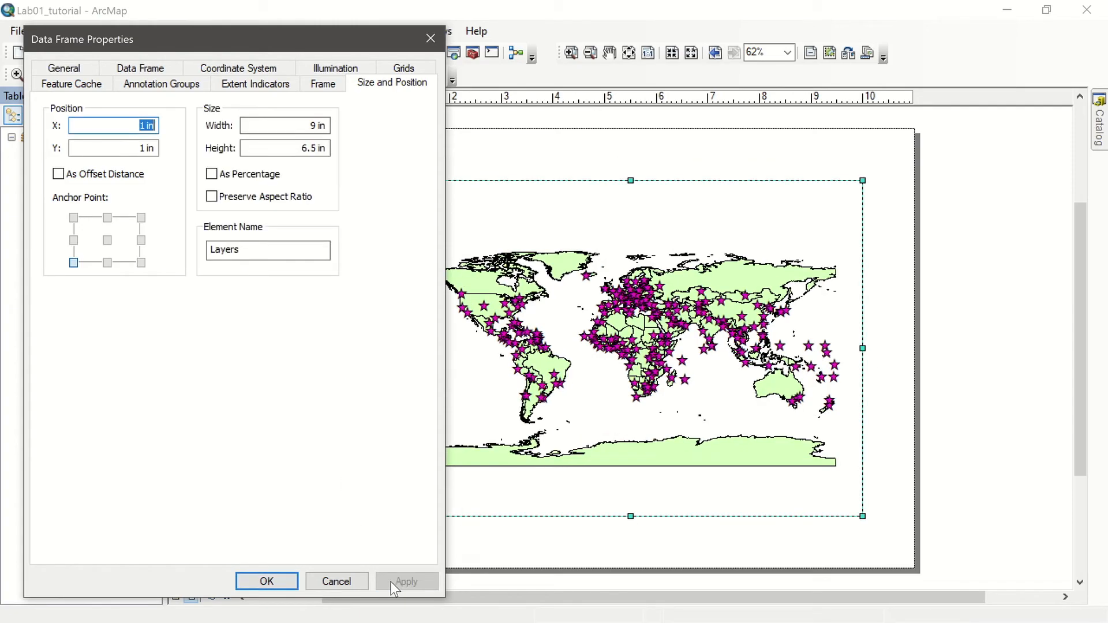
click(285, 580)
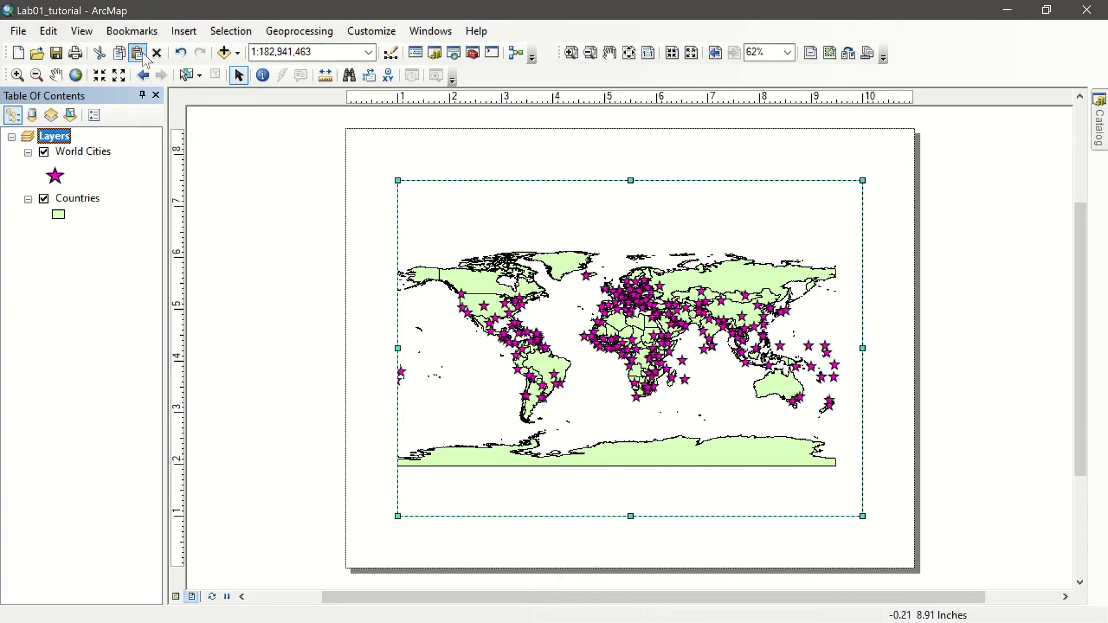
Pan and zoom the map inside the data frame so the world's countries span the frame's full width
click(57, 81)
drag(560, 363, 601, 366)
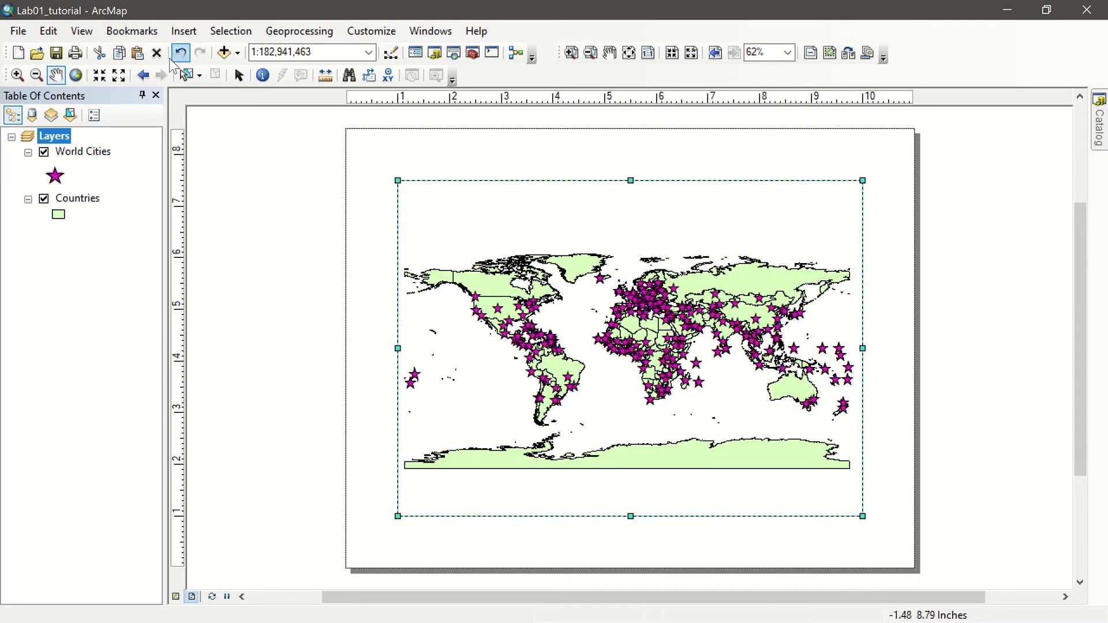
click(18, 75)
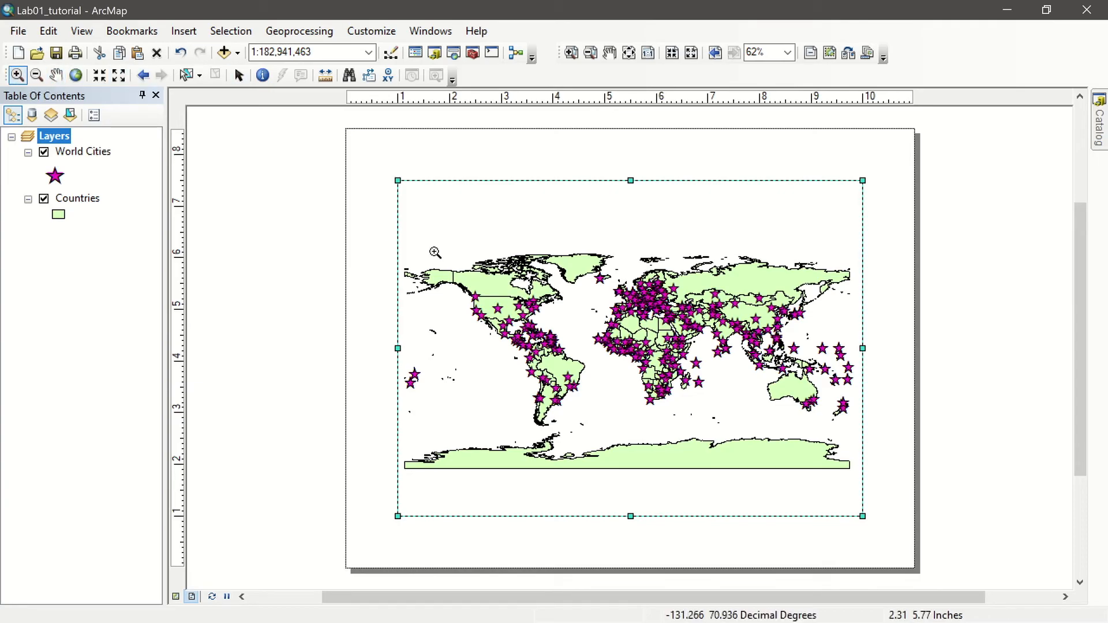
drag(406, 253, 850, 490)
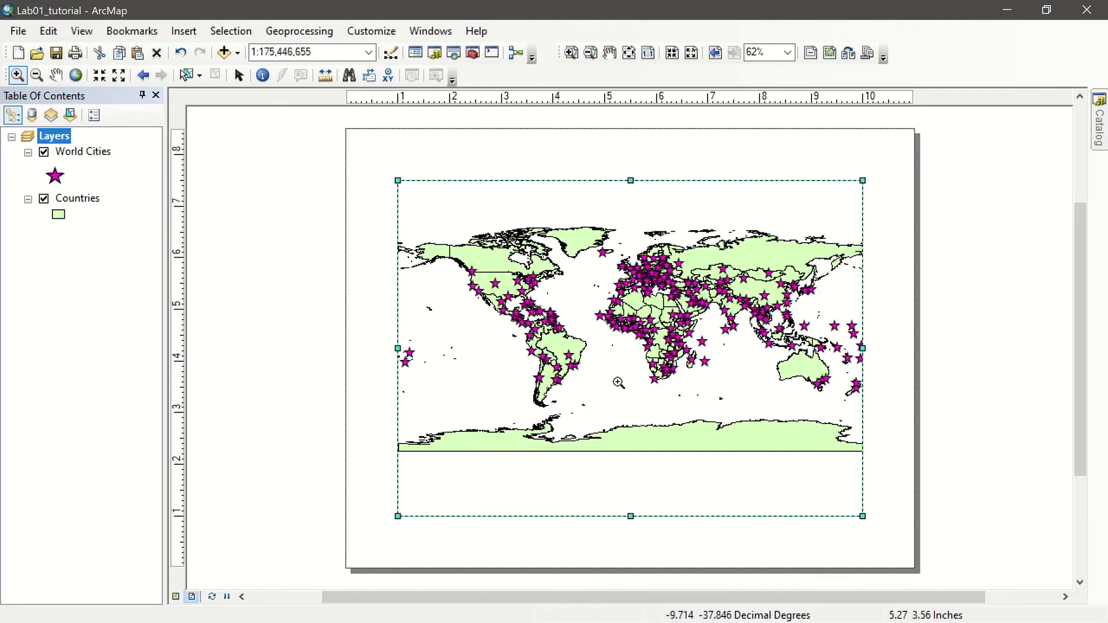
click(239, 75)
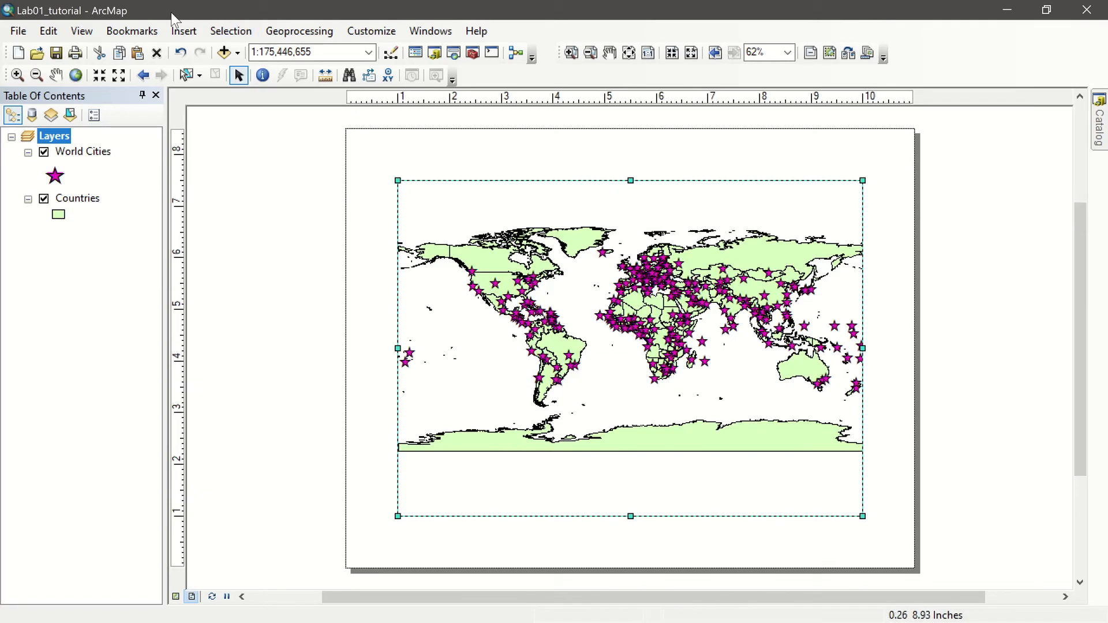
click(179, 33)
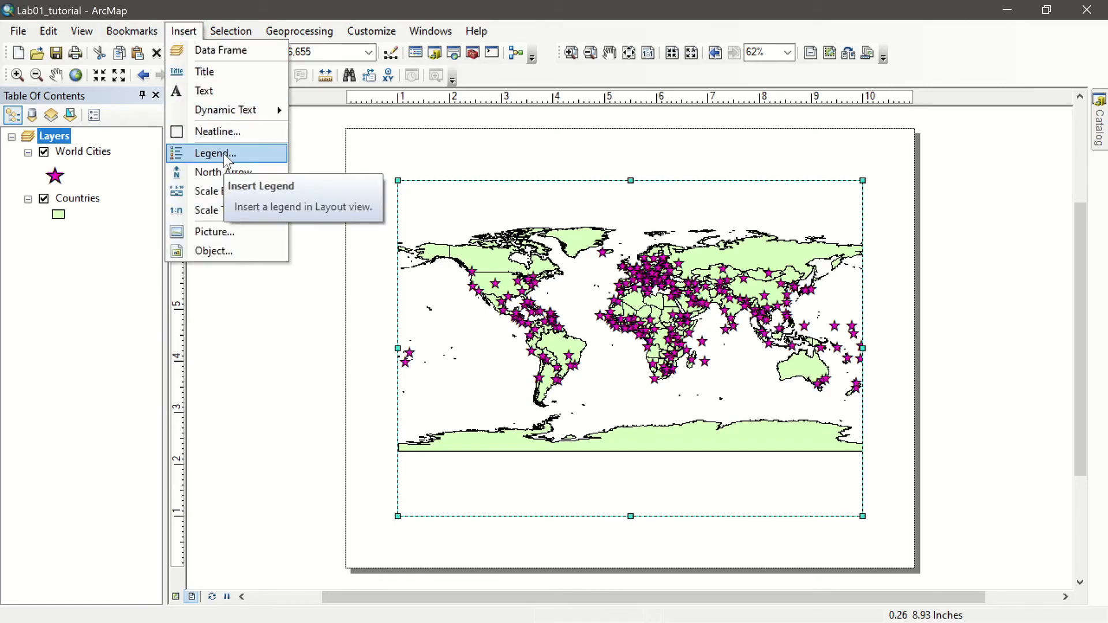
click(231, 193)
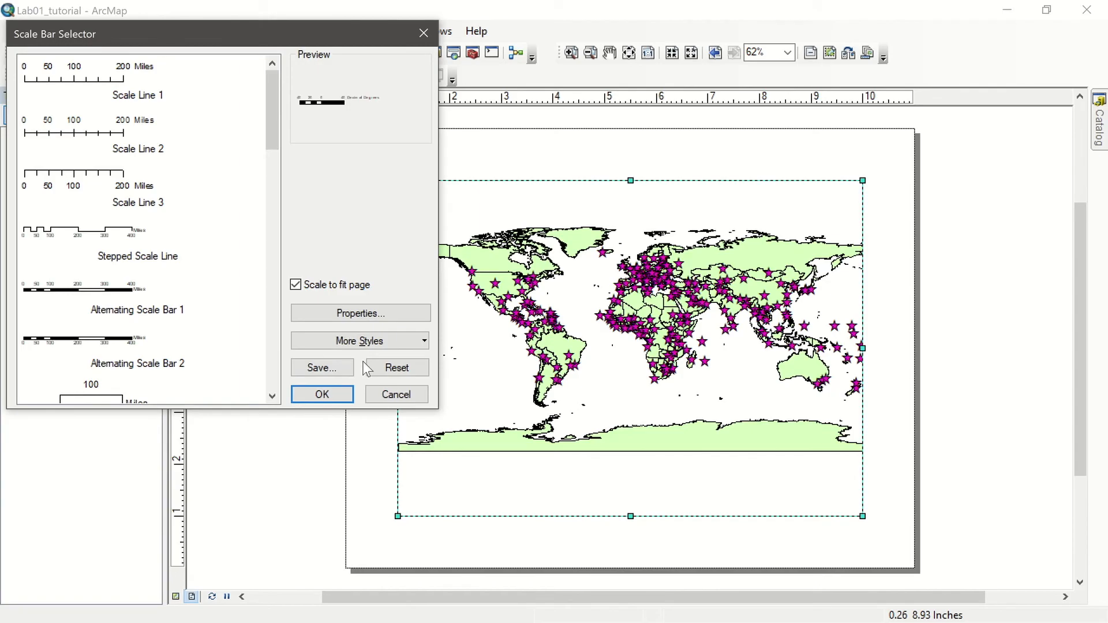
click(382, 397)
Insert the ESRI North 7 north arrow and place it in the Pacific Ocean west of South America
click(189, 34)
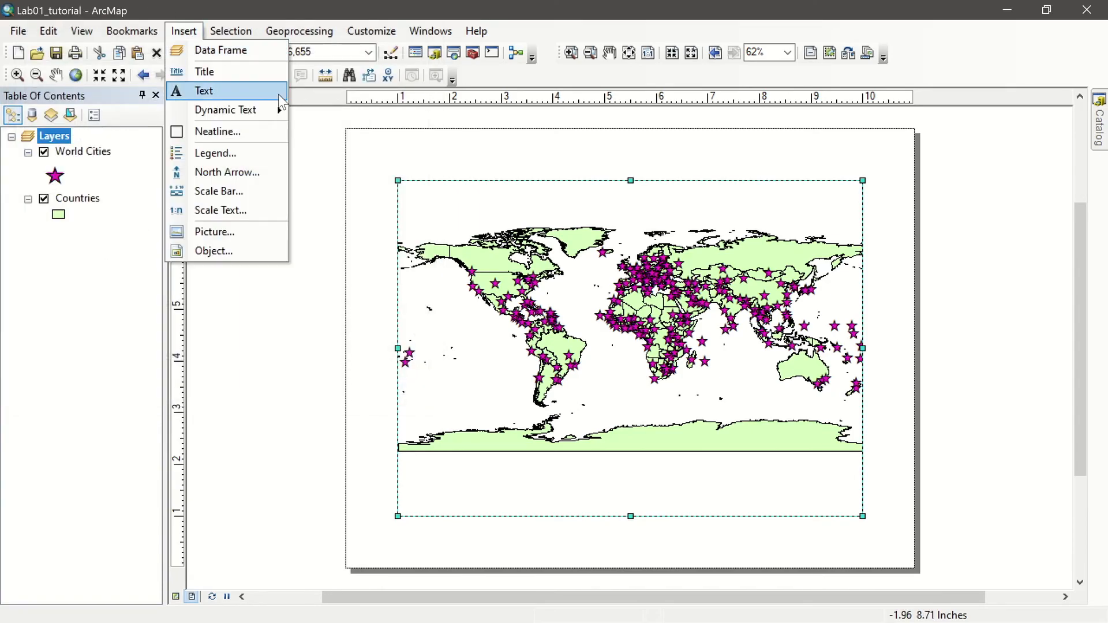
click(234, 174)
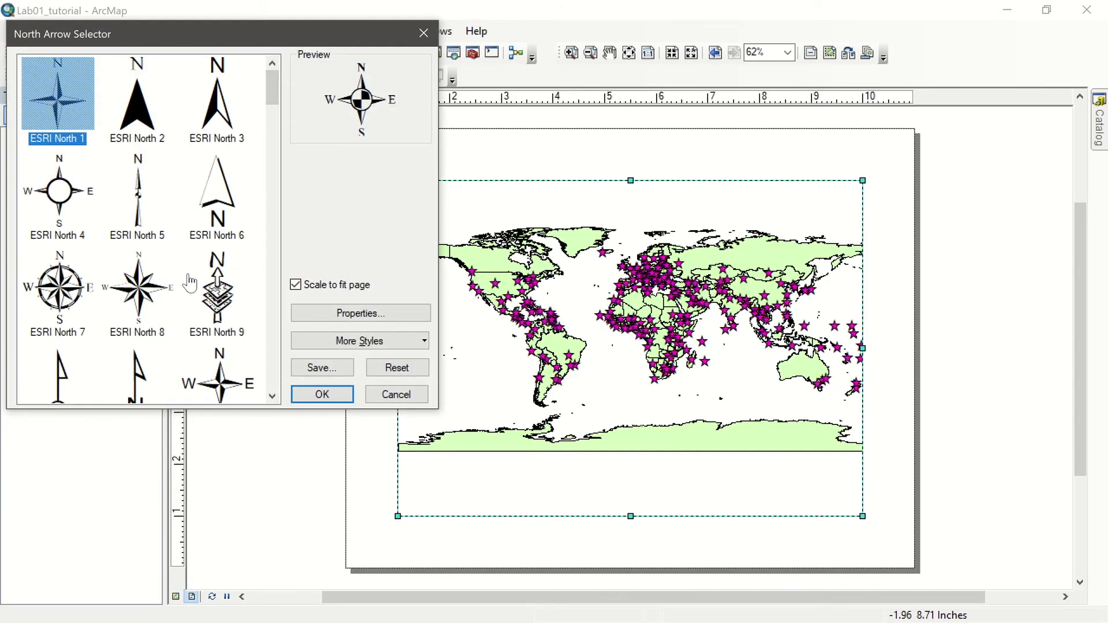
click(71, 297)
click(332, 394)
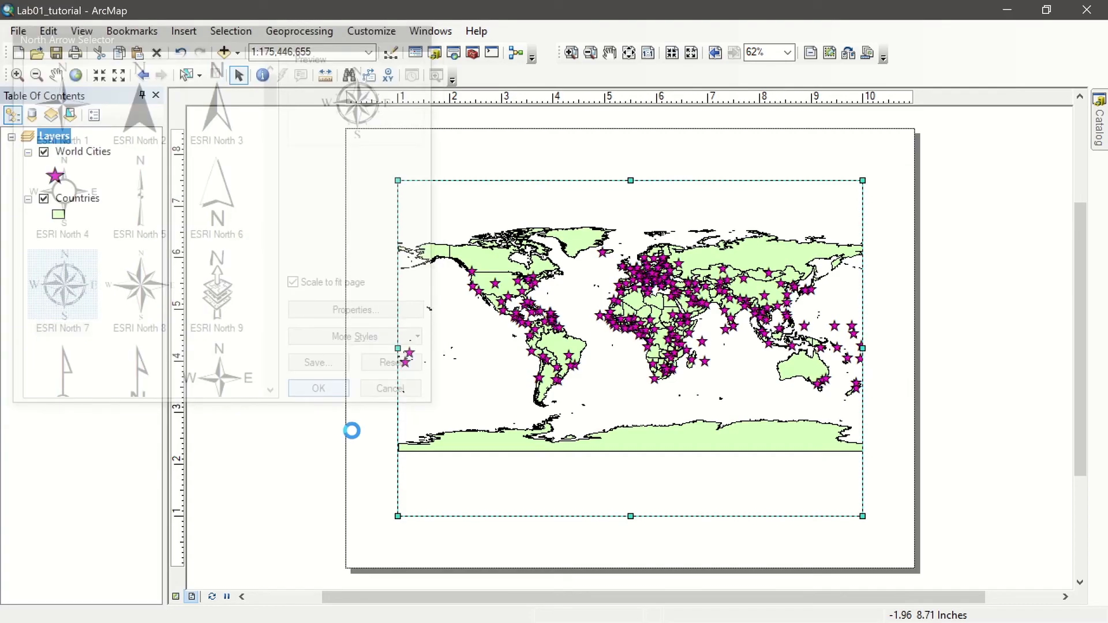
drag(425, 311, 470, 329)
drag(515, 382, 465, 387)
Insert a Stepped Scale Line scale bar, place it below Antarctica inside the data frame, and stretch it to span 15,000 miles
click(182, 32)
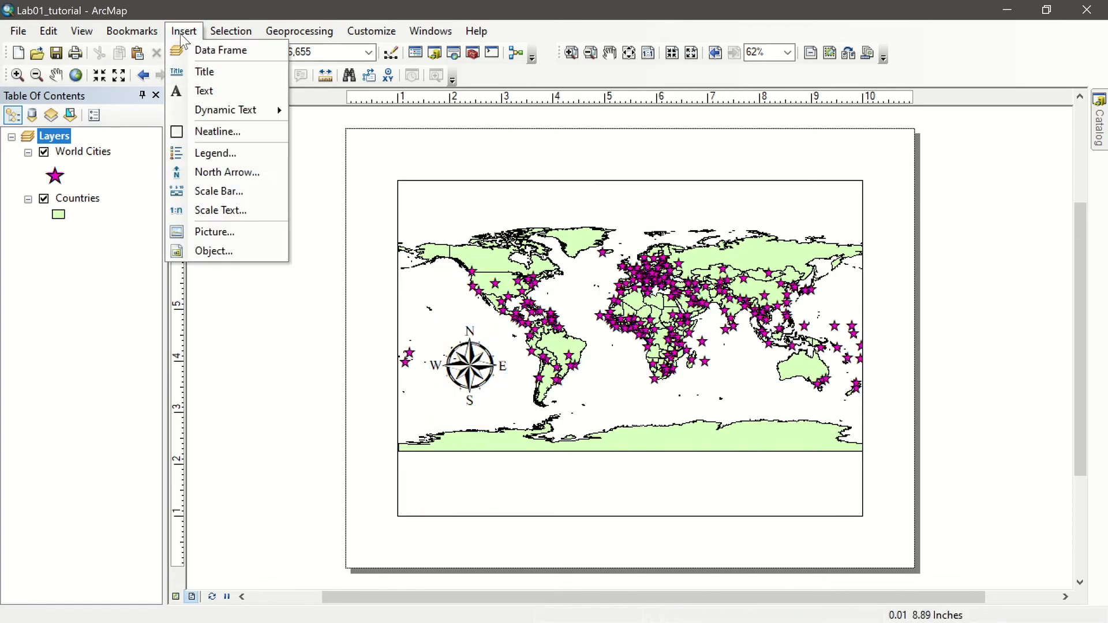
click(245, 191)
click(145, 237)
click(329, 396)
drag(742, 356, 588, 473)
drag(606, 469, 701, 472)
click(692, 501)
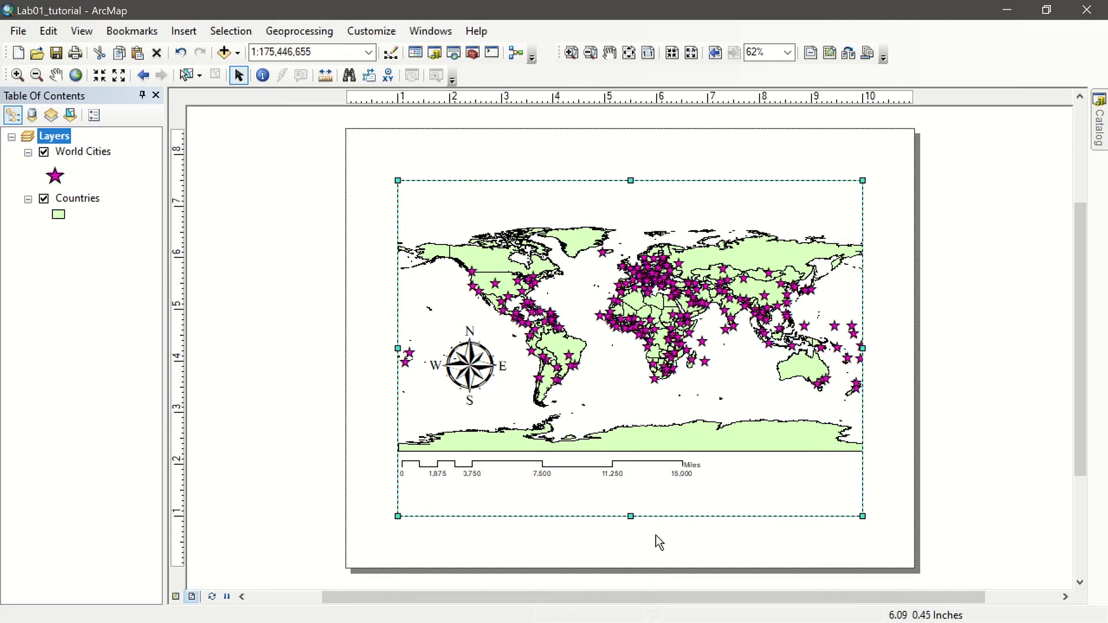
Shorten the scale bar below Antarctica so that it spans 10,000 miles
click(593, 474)
drag(697, 468, 645, 470)
click(610, 556)
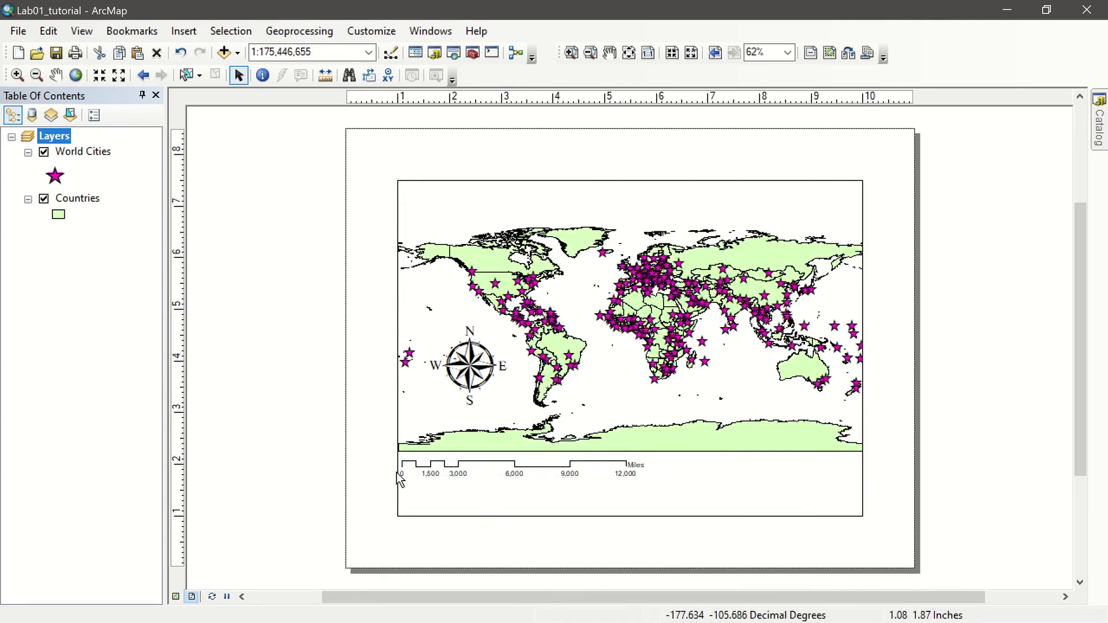
click(605, 474)
drag(644, 468, 610, 472)
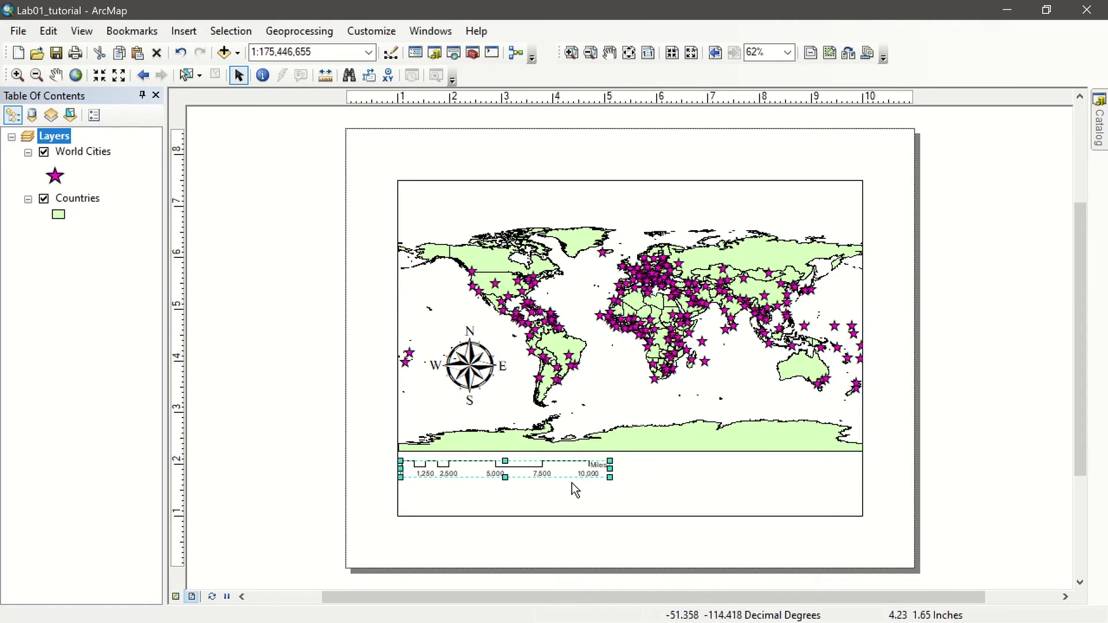
click(521, 557)
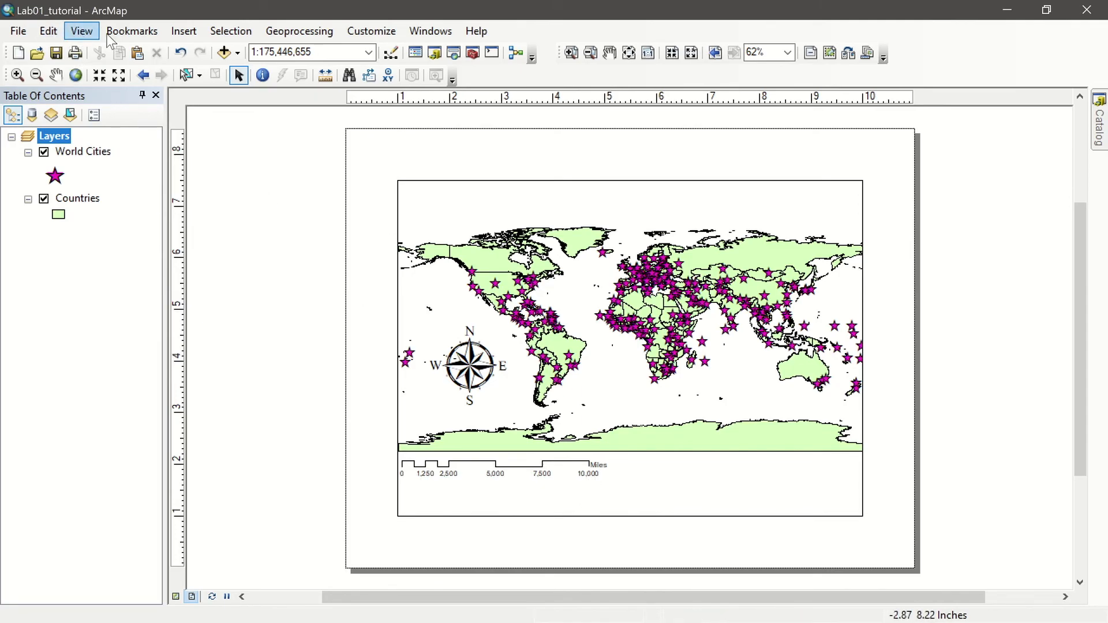
Insert a text element with the author's full name and the year 2020, centred just above the data frame
click(170, 34)
click(223, 89)
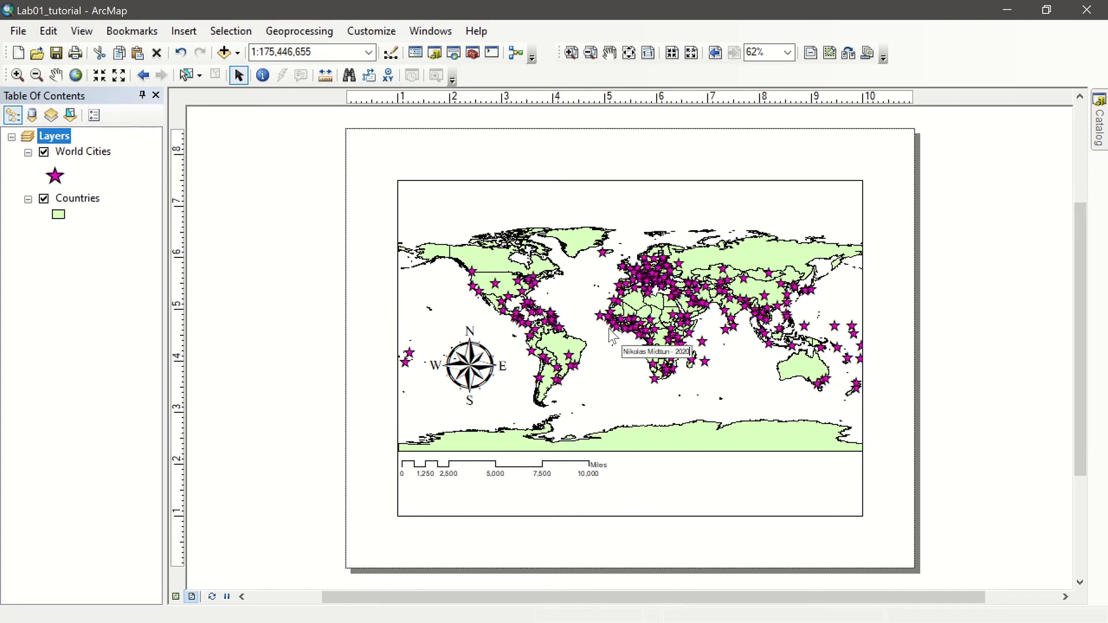
drag(679, 349, 622, 173)
Add the map title "Map of the world with cities" above the author text
click(184, 30)
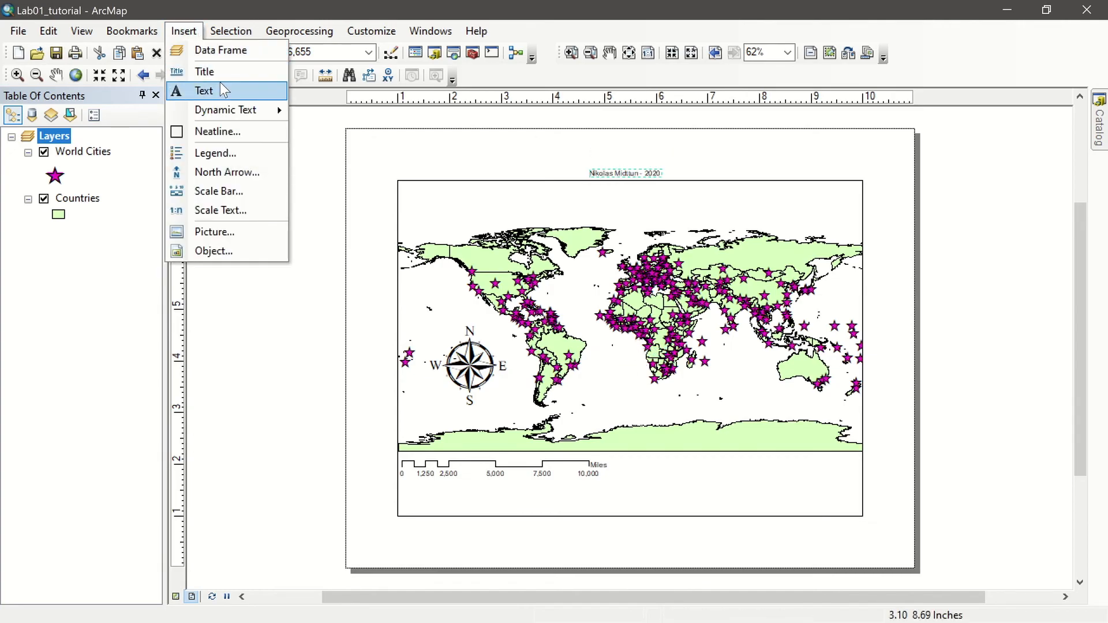
click(211, 70)
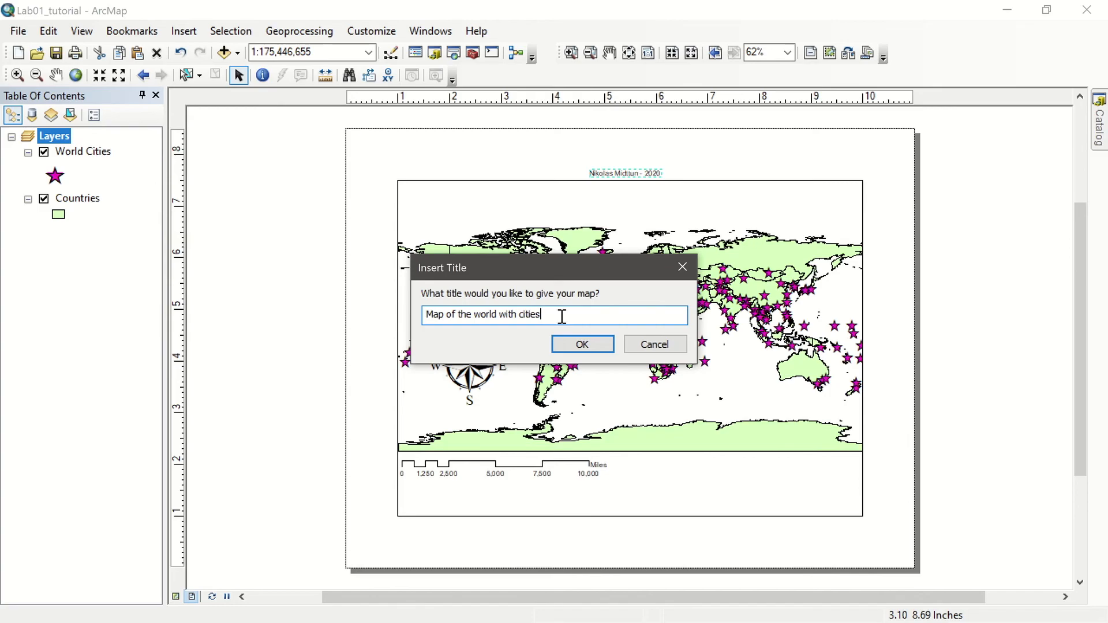
click(582, 344)
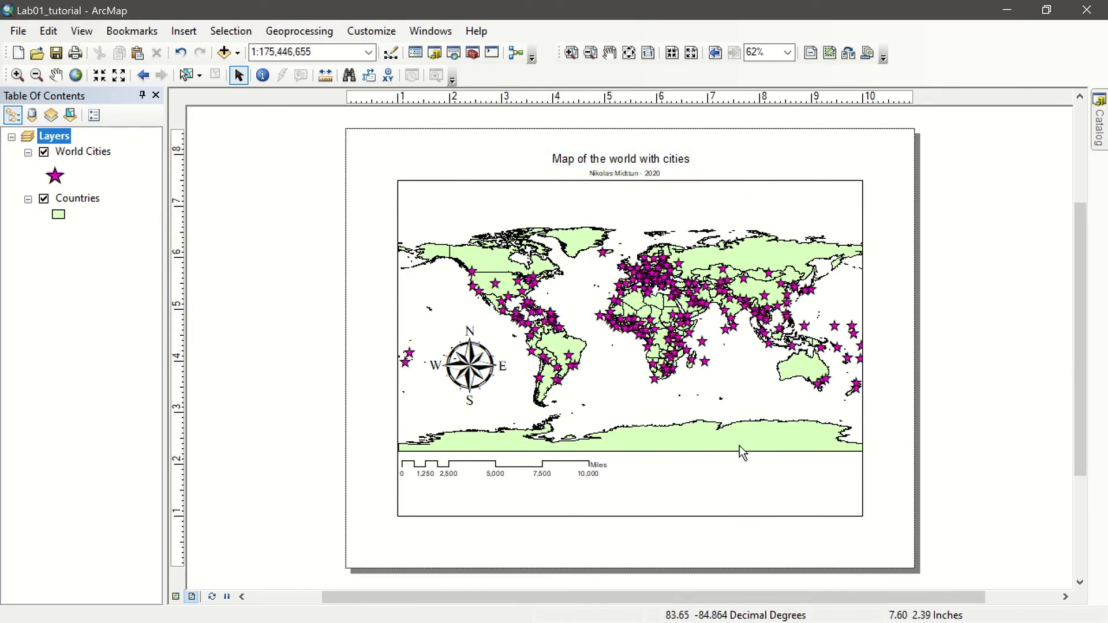
click(186, 31)
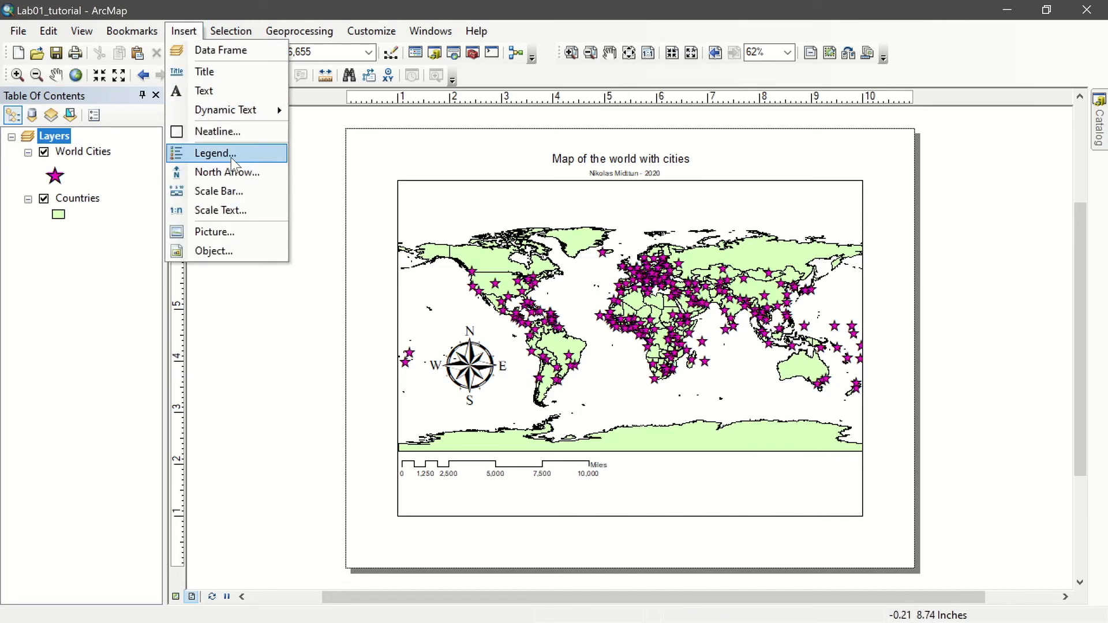
click(650, 348)
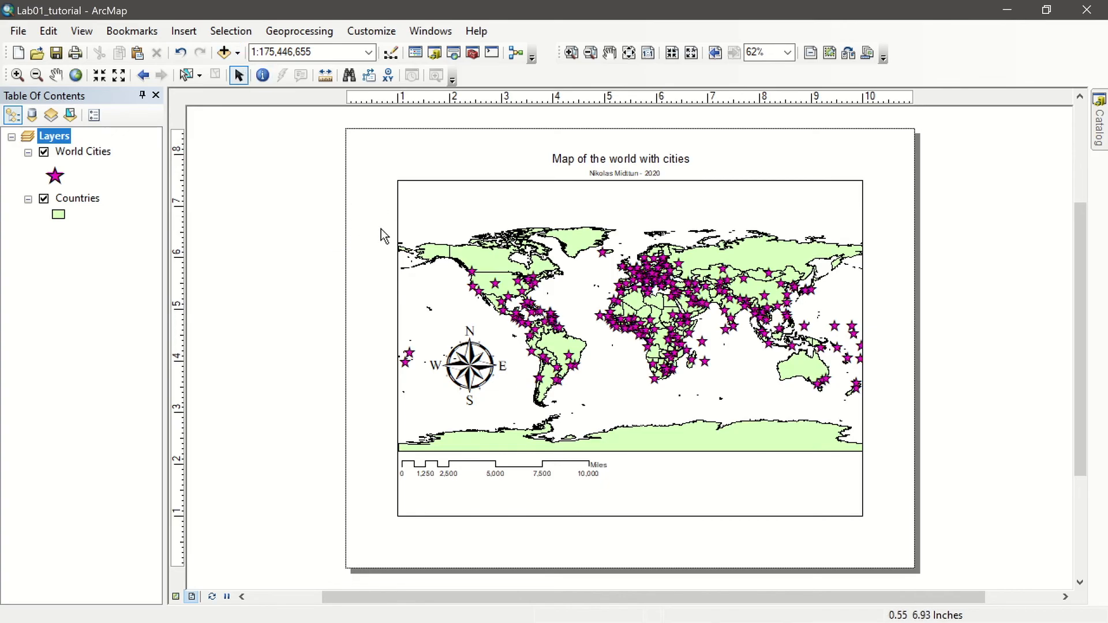
Export the map as a PDF named Lab01_tutorial_map1 in the Lab01 folder at 300 dpi resolution
click(13, 32)
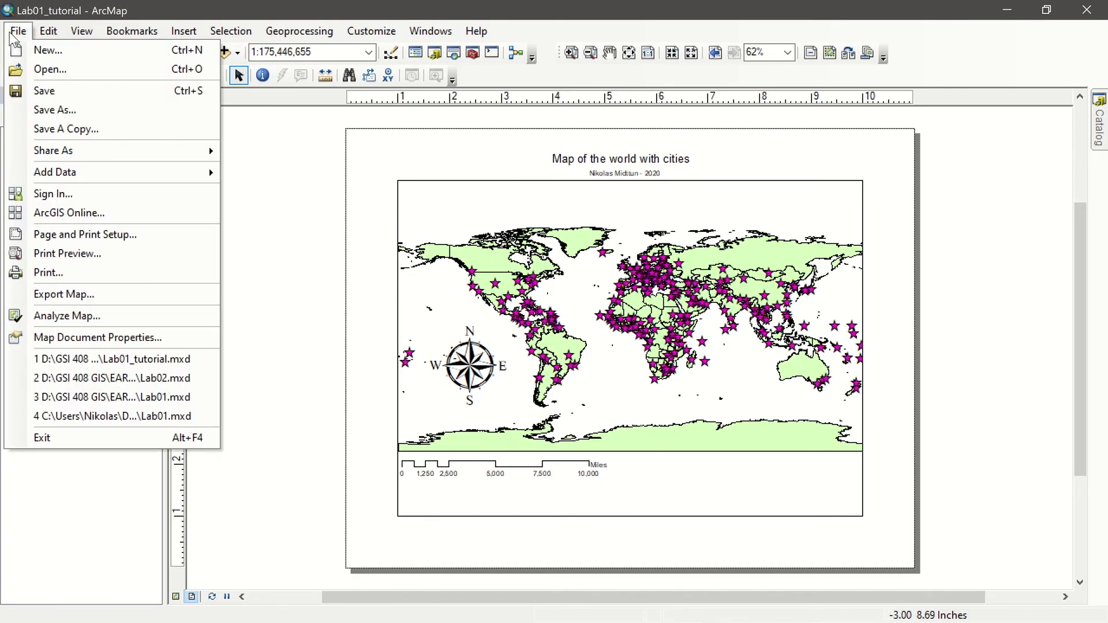
click(81, 297)
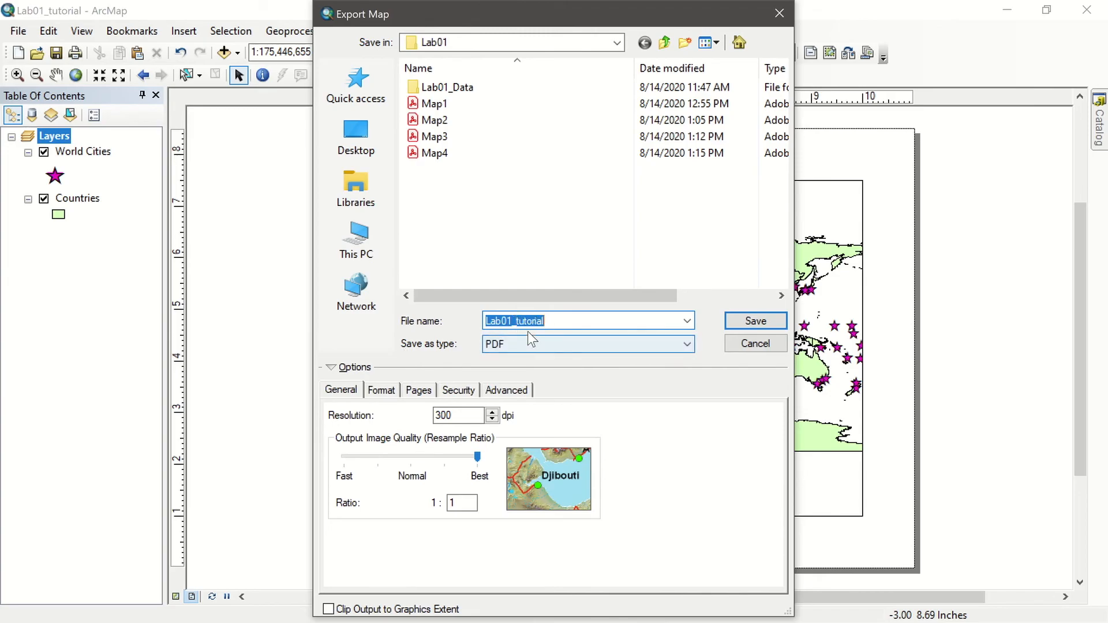
click(562, 321)
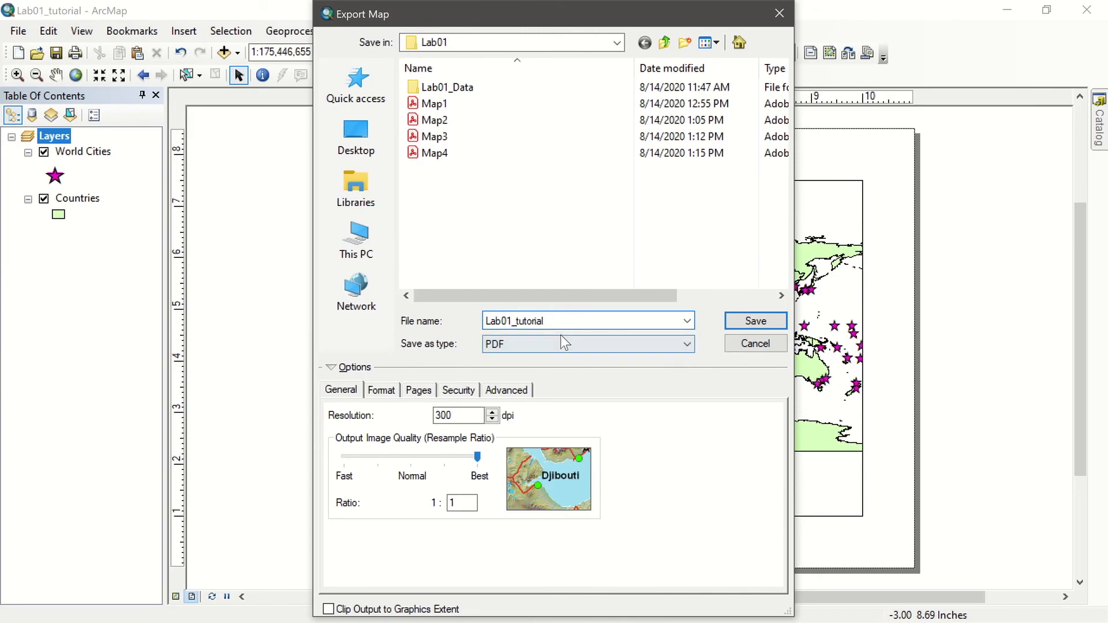
text(_map1)
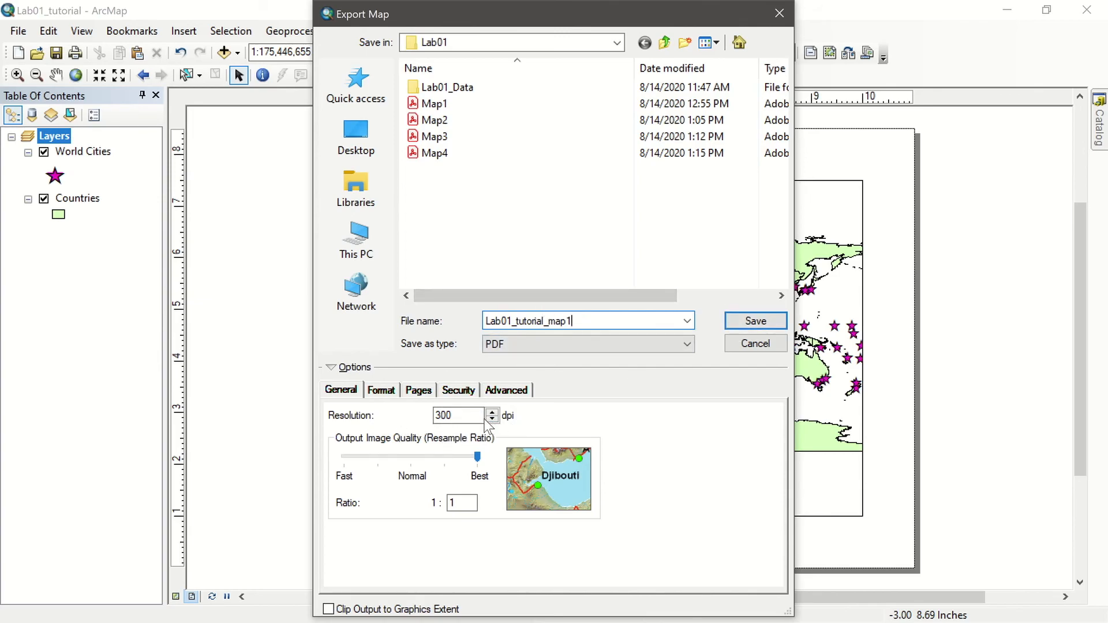
double_click(460, 416)
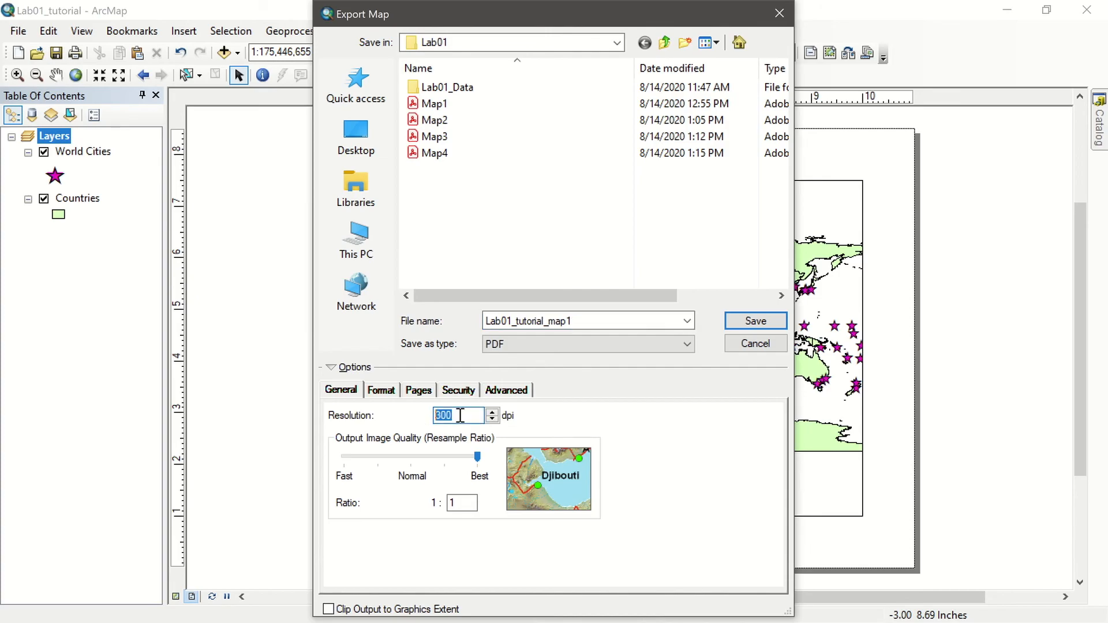
click(751, 322)
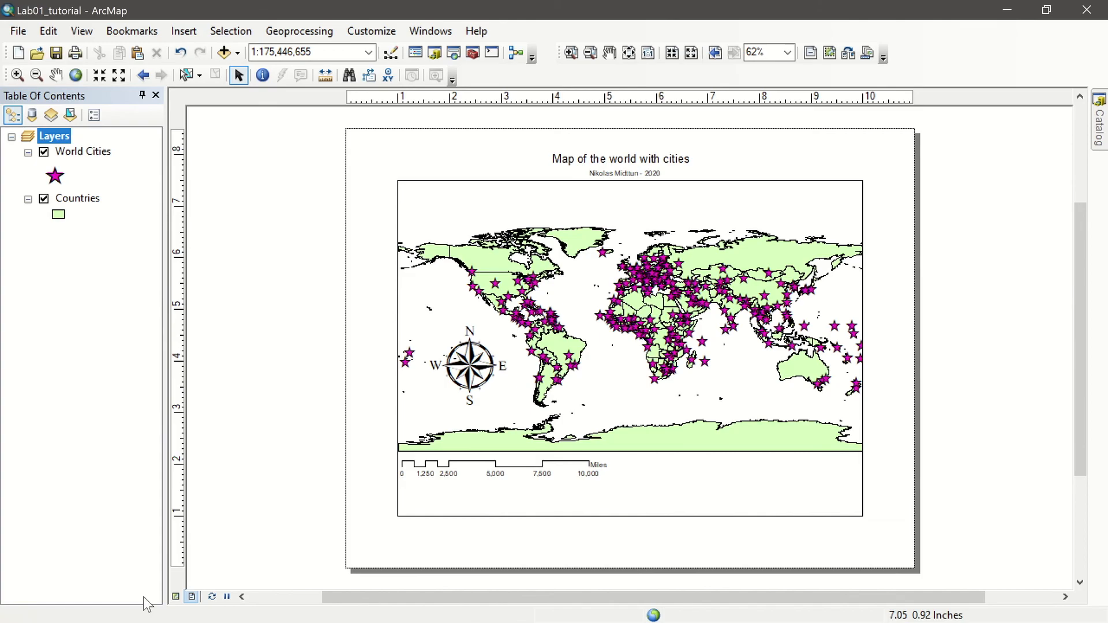
Switch to File Explorer and open the Lab01_tutorial_map1 PDF from GSI 408 GIS\EARTH408_GIS\Lab01 on the D: drive
click(11, 615)
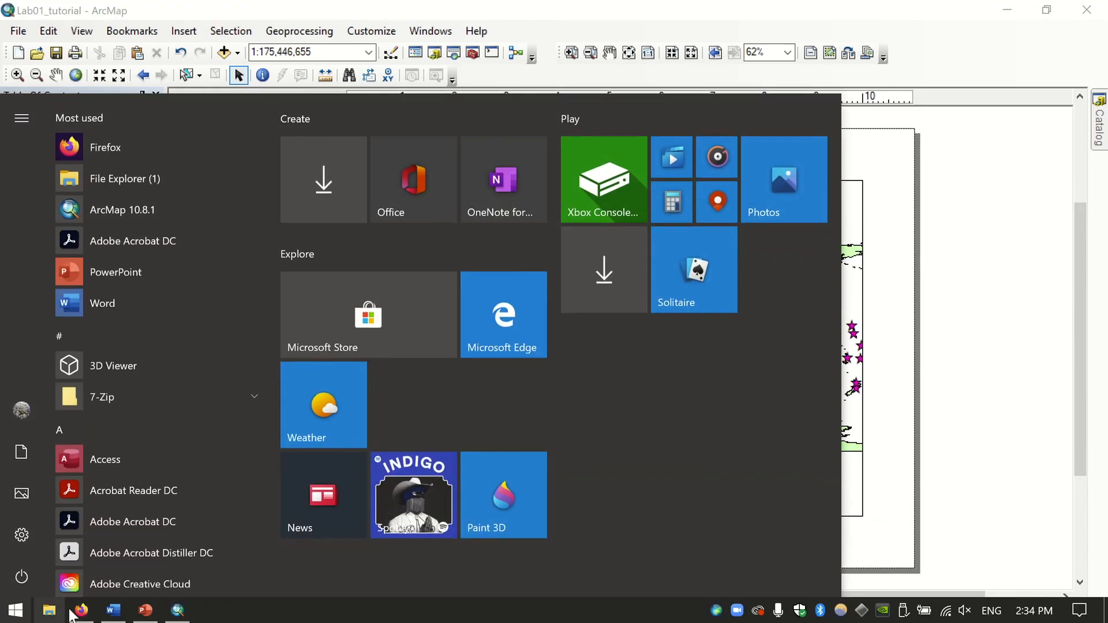
click(60, 615)
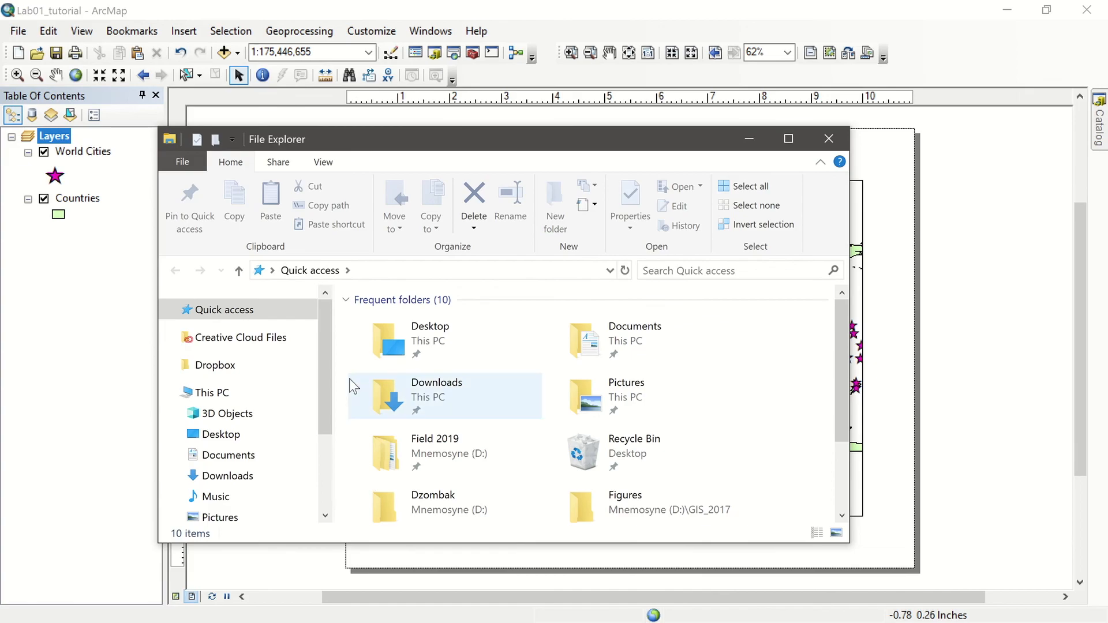
click(239, 441)
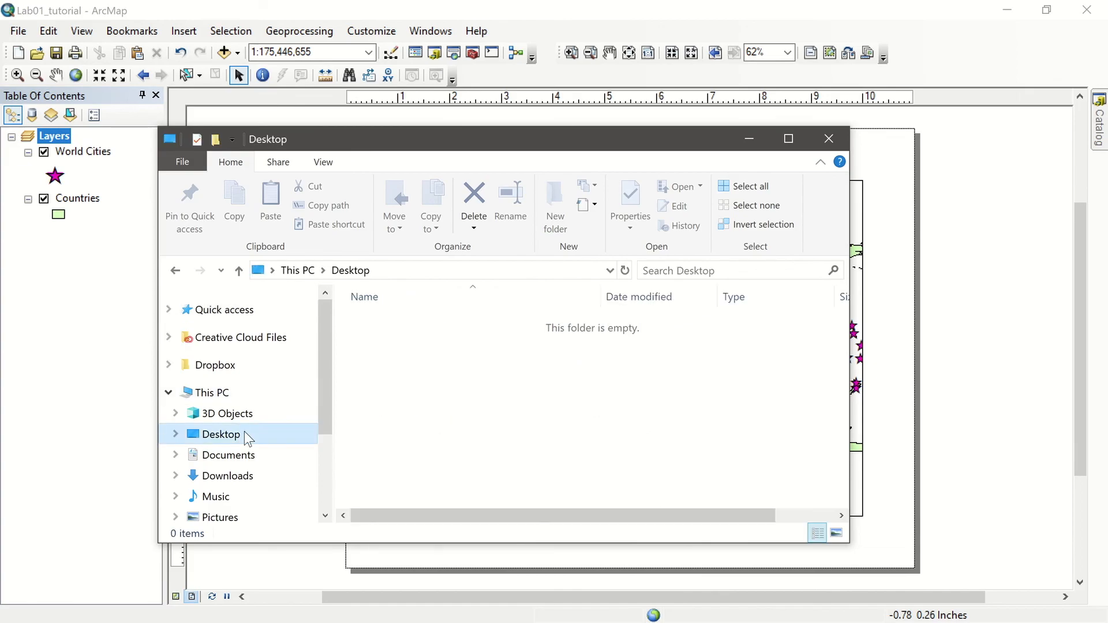
scroll(242, 427, down, 2)
click(245, 441)
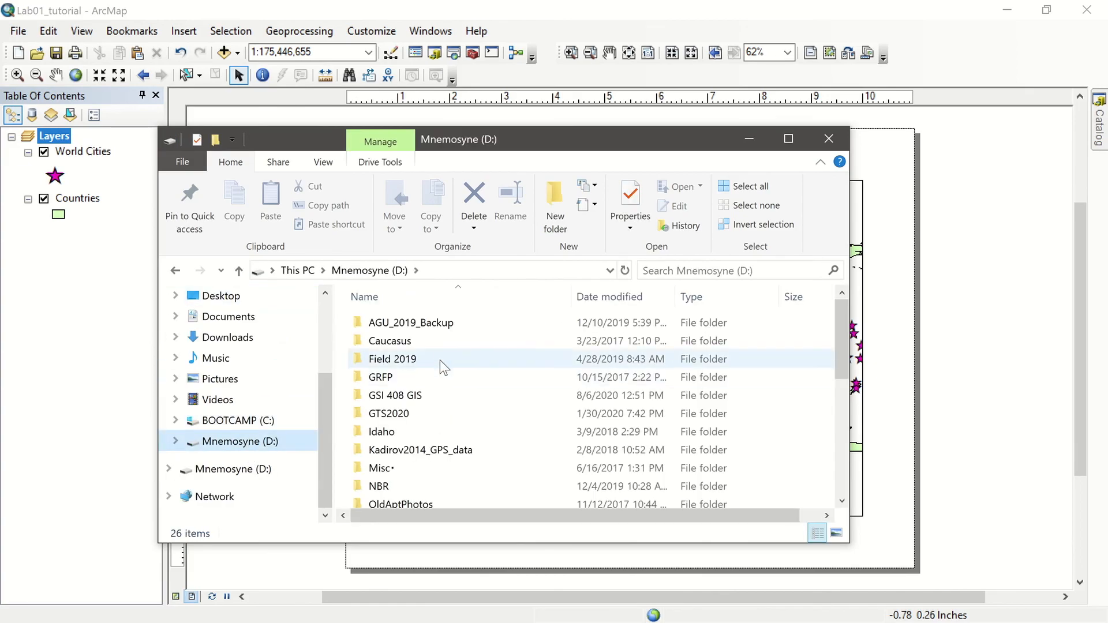
double_click(410, 395)
double_click(408, 385)
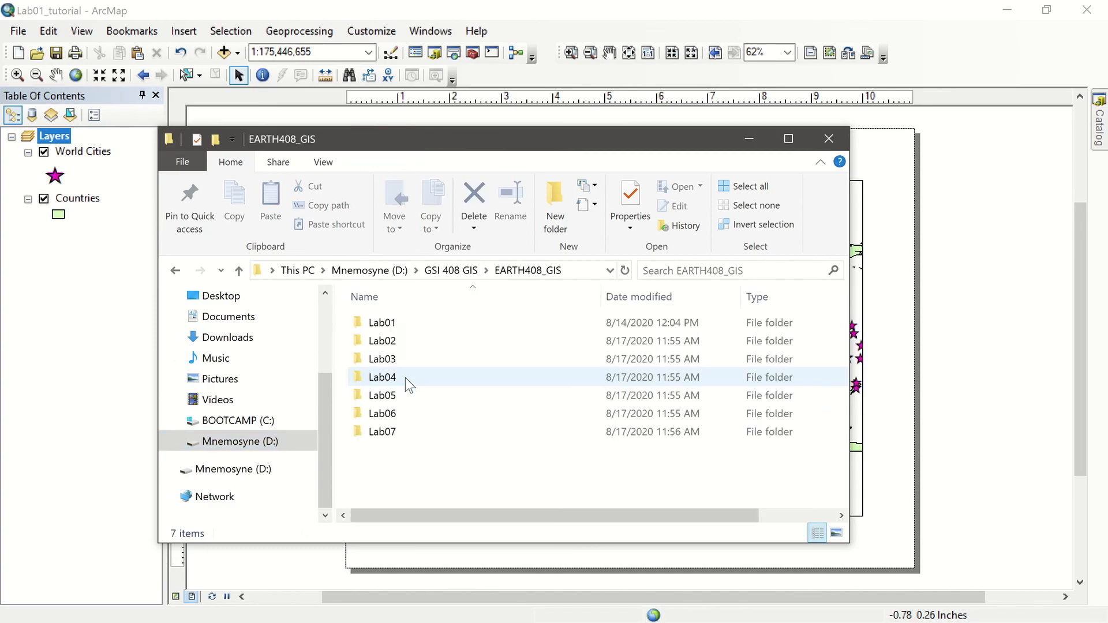
double_click(405, 324)
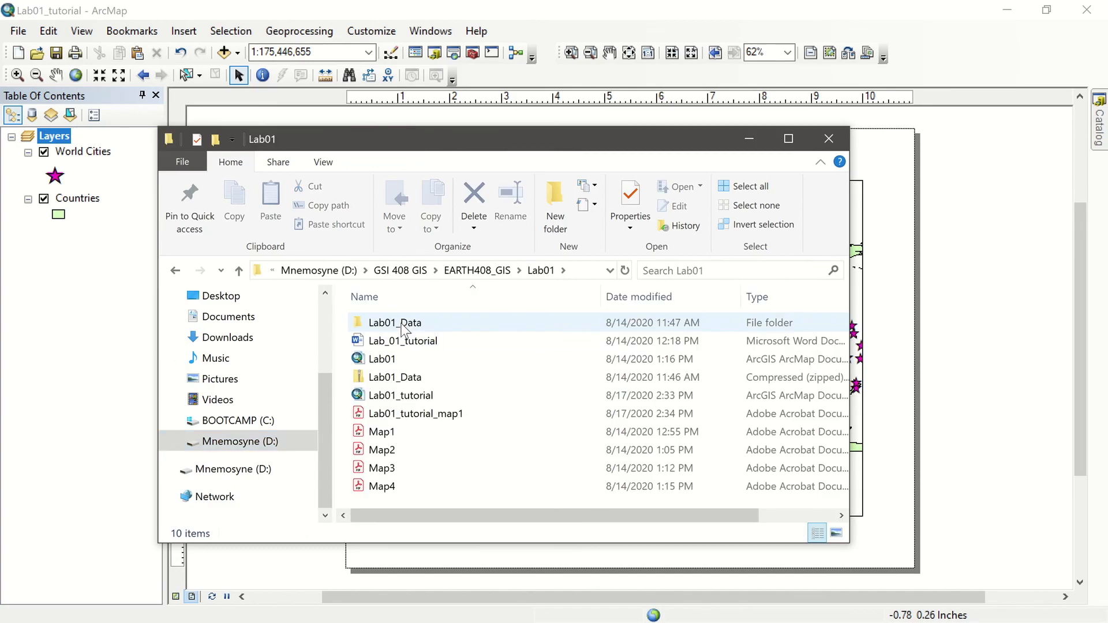
double_click(431, 410)
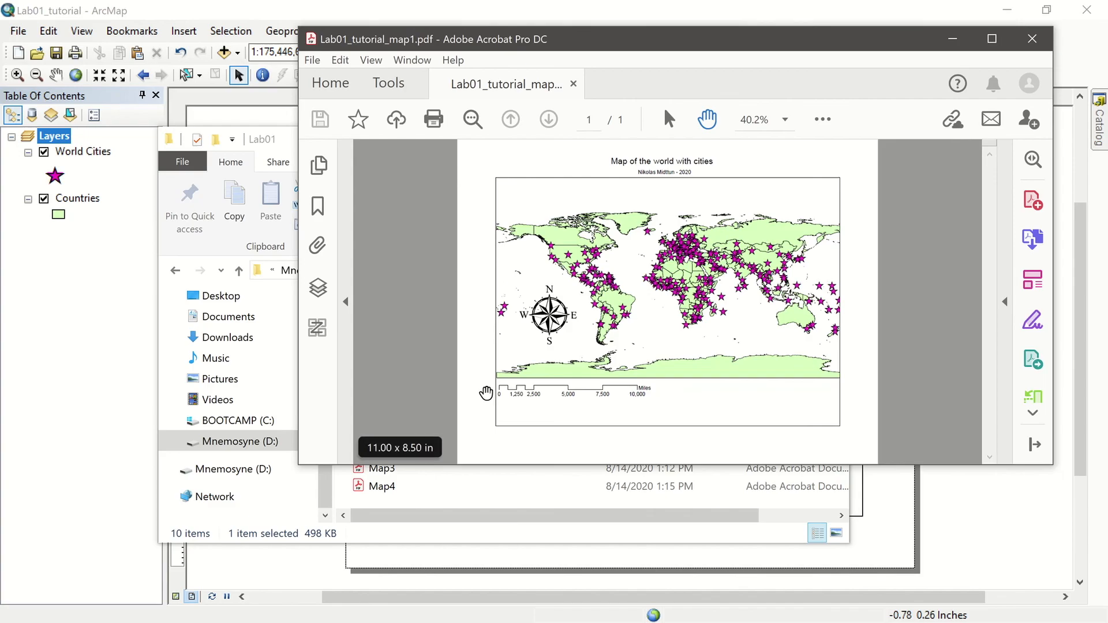
Maximize the PDF window, examine the exported map from title to scale bar at 150% zoom, and close the PDF and its folder window
drag(562, 35, 439, 1)
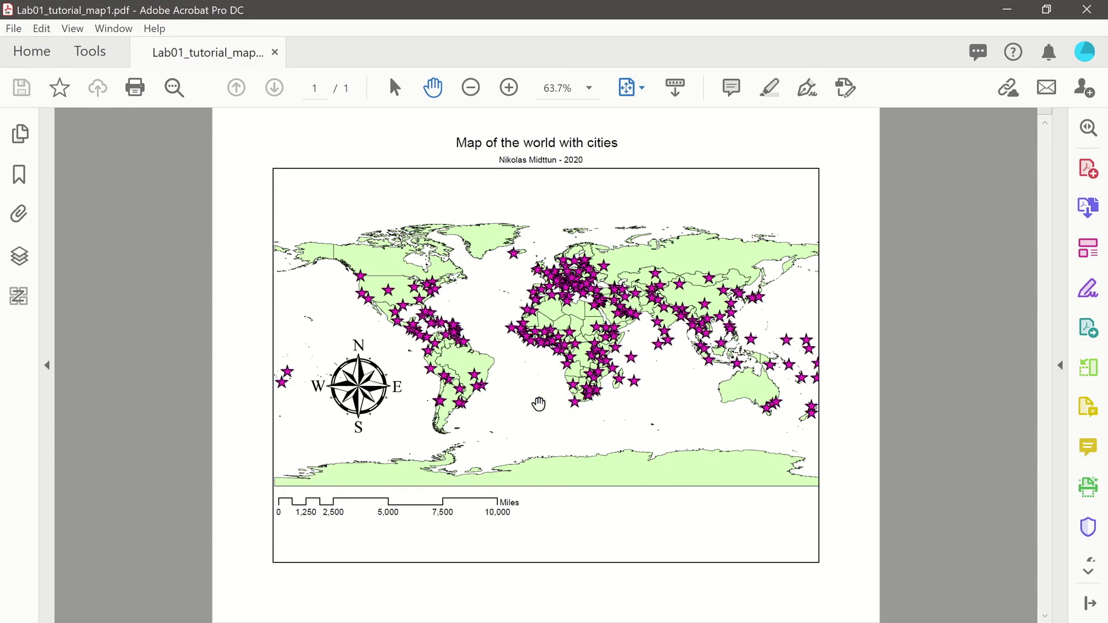
click(509, 88)
click(509, 88)
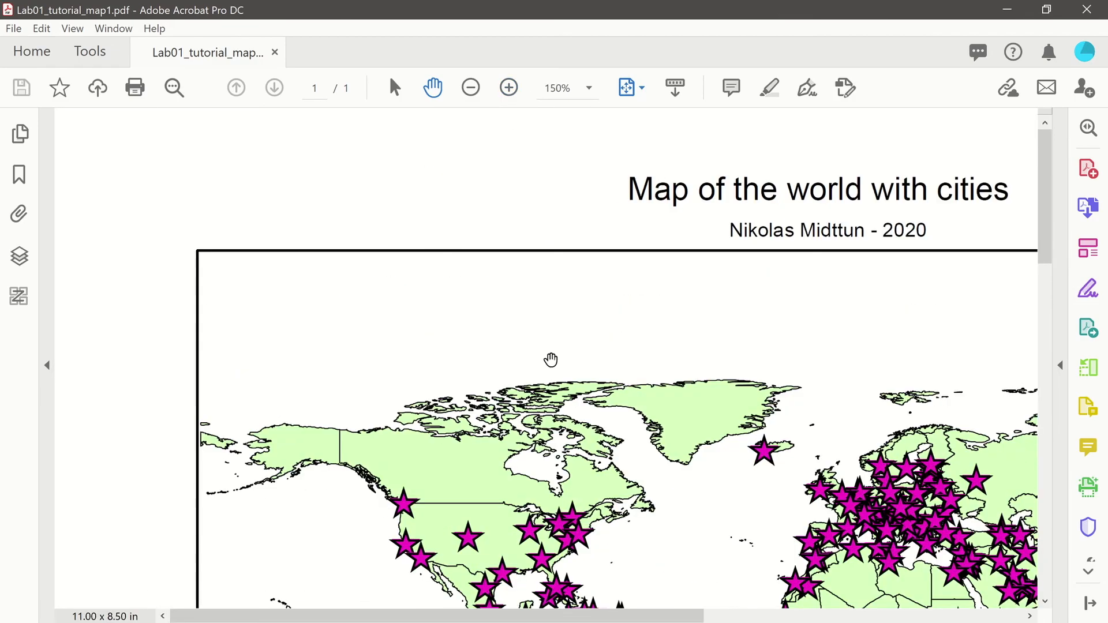
scroll(513, 266, down, 5)
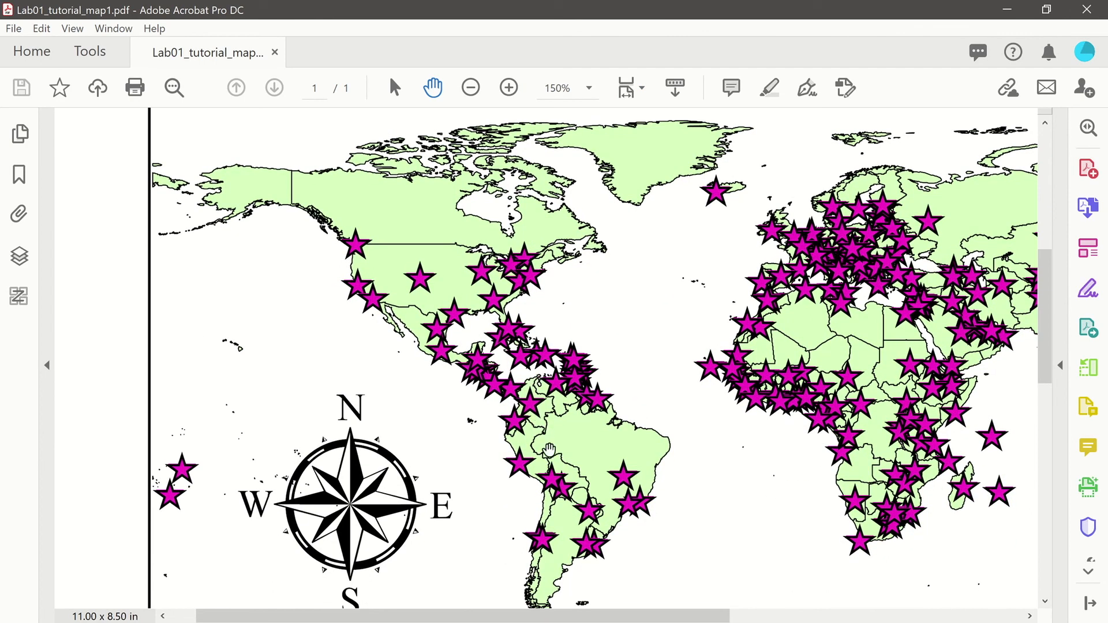
scroll(549, 450, down, 4)
drag(667, 414, 636, 395)
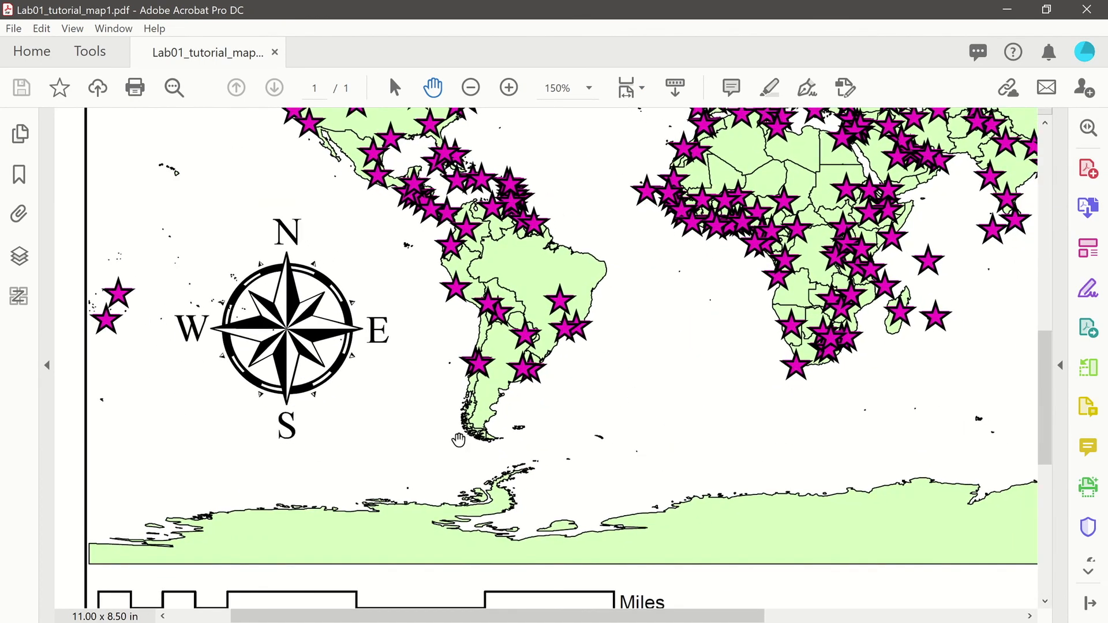
scroll(316, 359, down, 3)
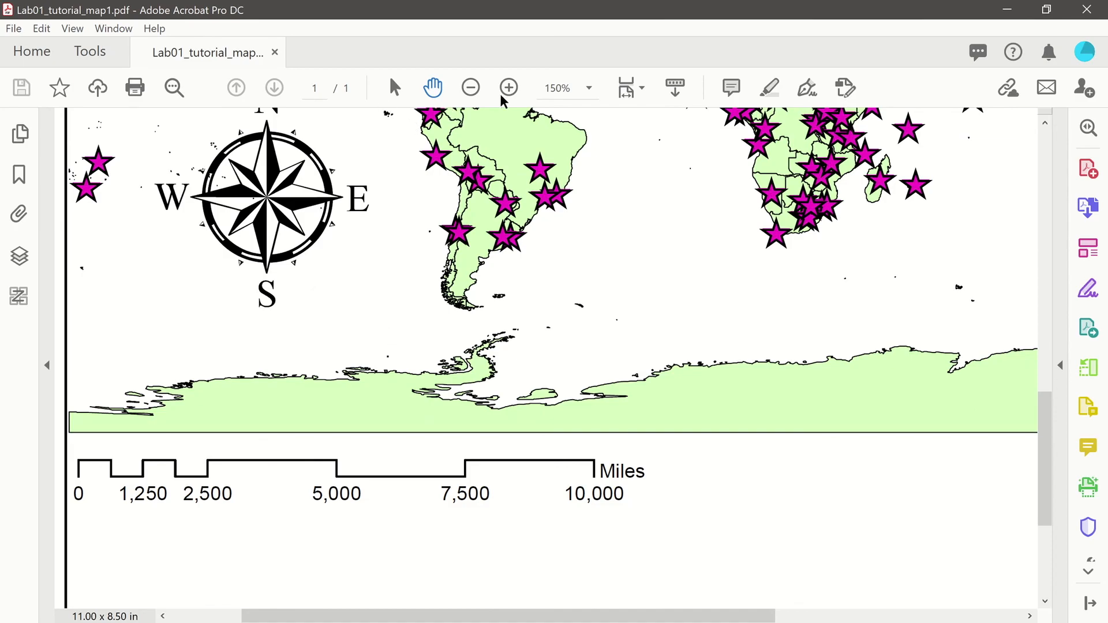
click(471, 88)
click(471, 88)
click(470, 88)
scroll(554, 369, up, 2)
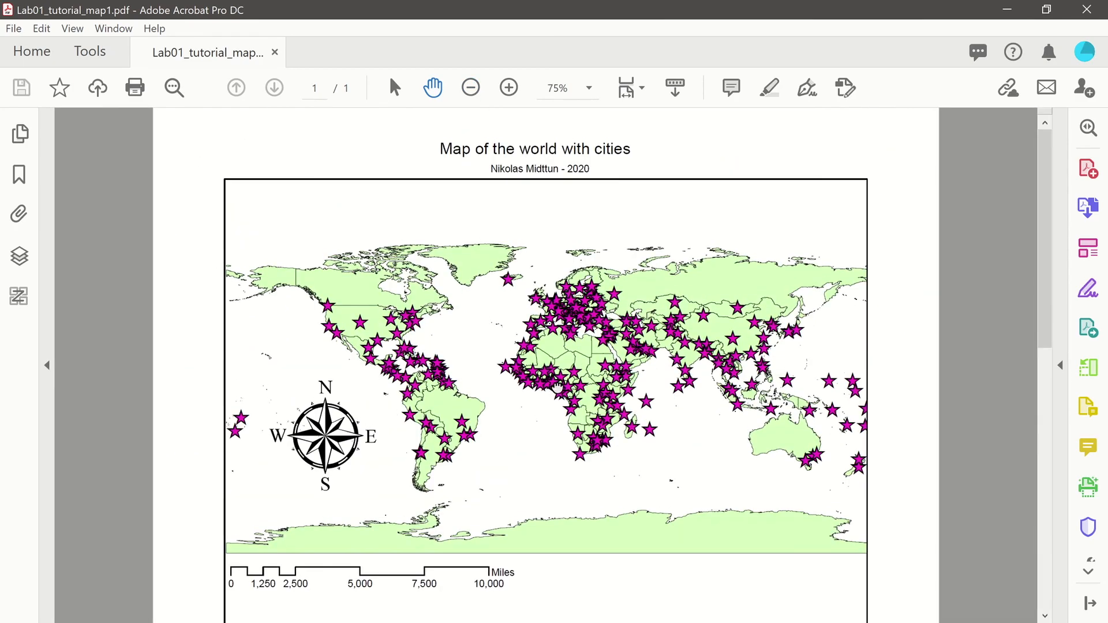
click(1087, 9)
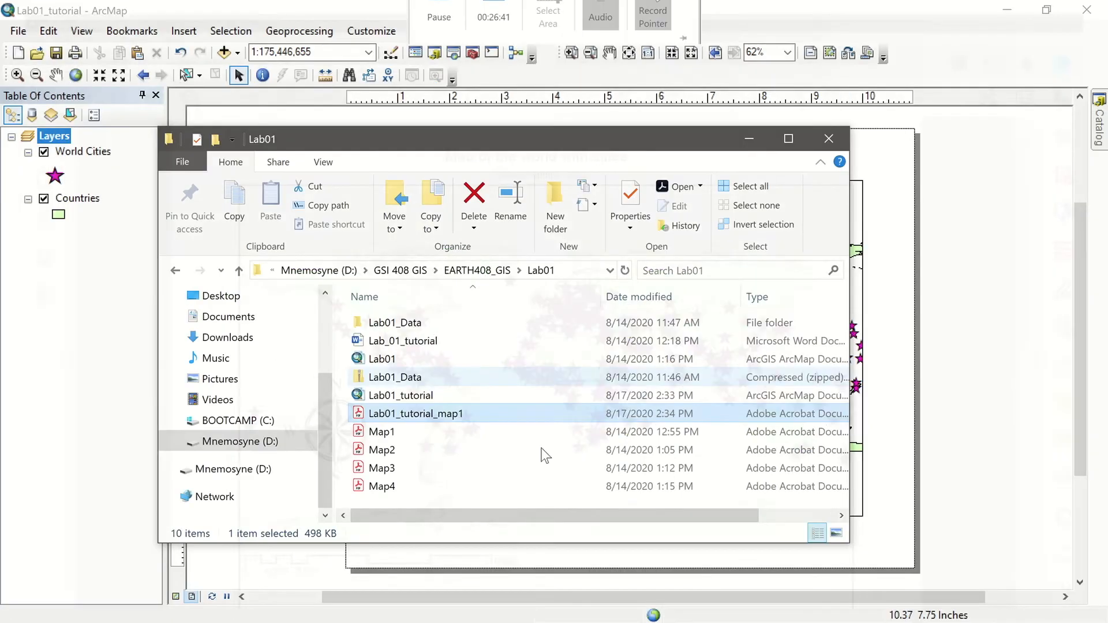
click(829, 141)
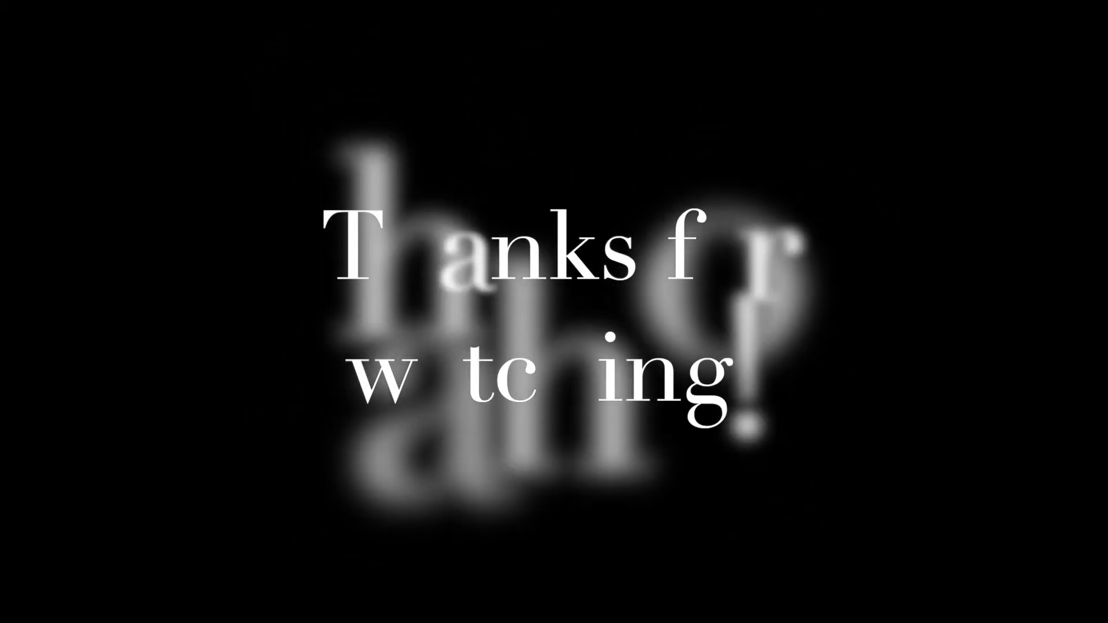